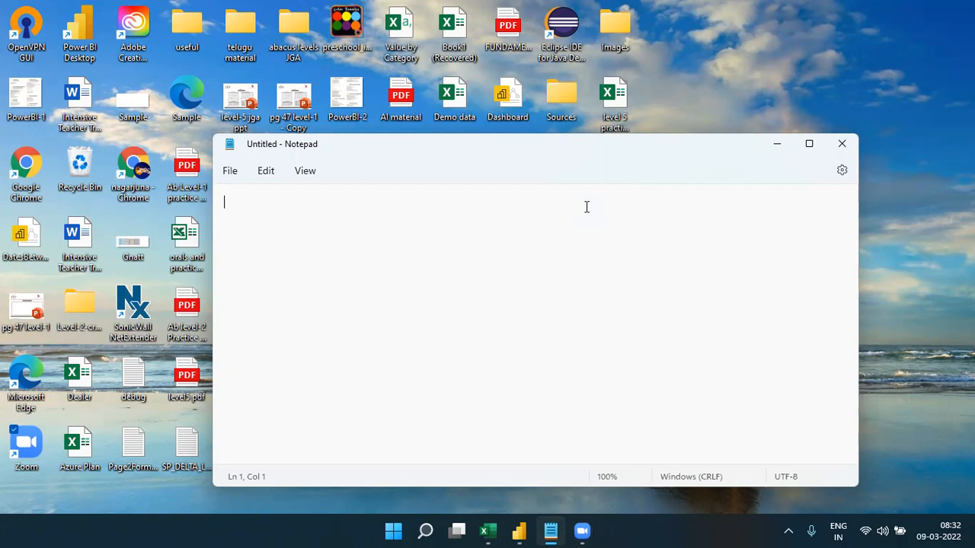
Write the heading "BI- Business Intelligence" in the empty note and leave blank space below it
{"action": "type", "text": "BI- "}
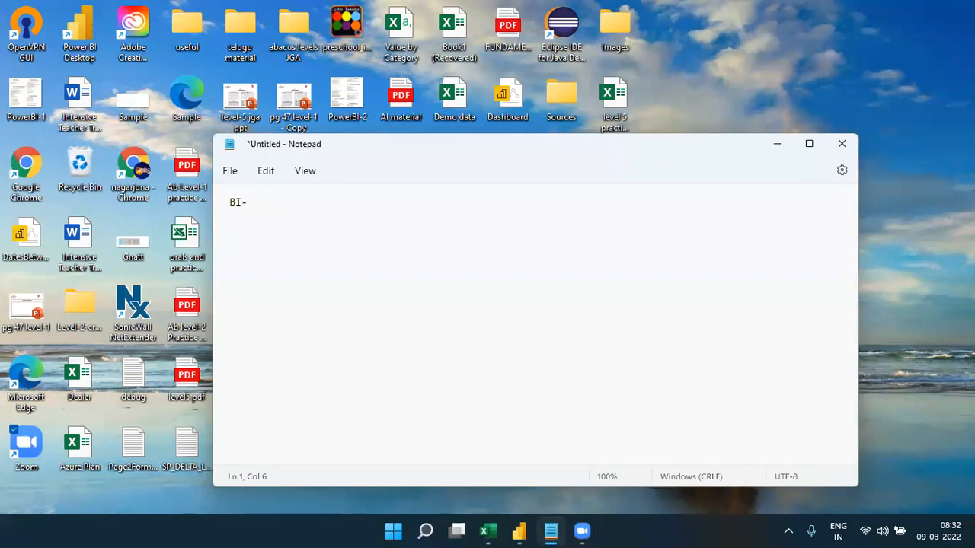
{"action": "type", "text": "Business Intelligen"}
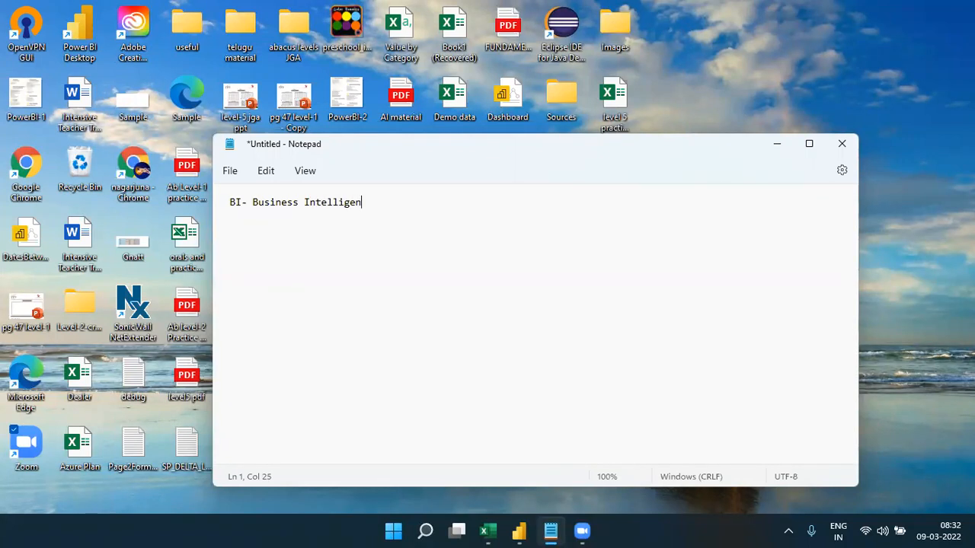
{"action": "type", "text": "ce"}
{"action": "key", "text": "Return"}
{"action": "key", "text": "Return"}
{"action": "type", "text": "\\\\"}
{"action": "key", "text": "BackSpace"}
{"action": "key", "text": "BackSpace"}
{"action": "key", "text": "Return"}
Add the first point "1) Extraction Data (Type of Data).....Excel,CSV,Txt,RDBMS...." below the heading
{"action": "type", "text": "1)"}
{"action": "type", "text": " Mo"}
{"action": "key", "text": "BackSpace"}
{"action": "key", "text": "BackSpace"}
{"action": "type", "text": "Extra"}
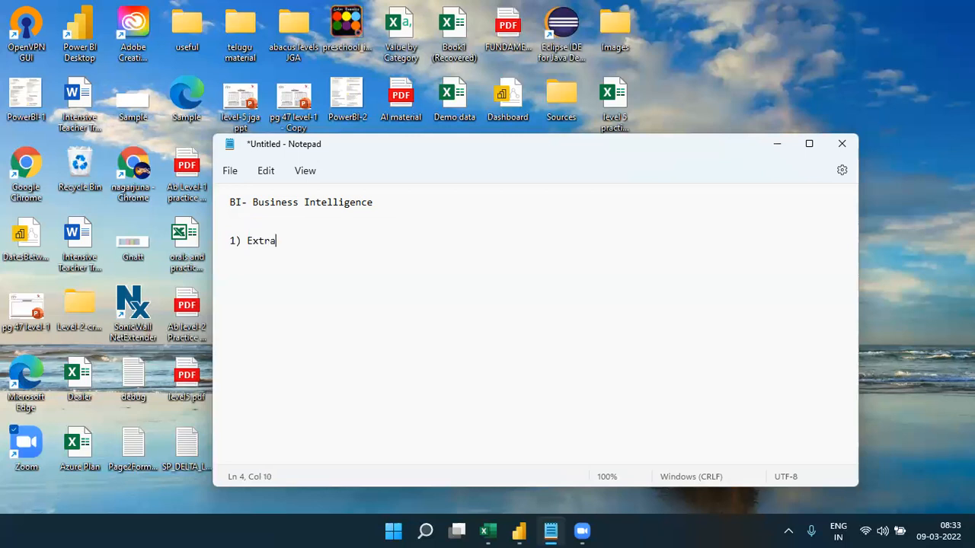
{"action": "type", "text": "ction Data (Type of Data)"}
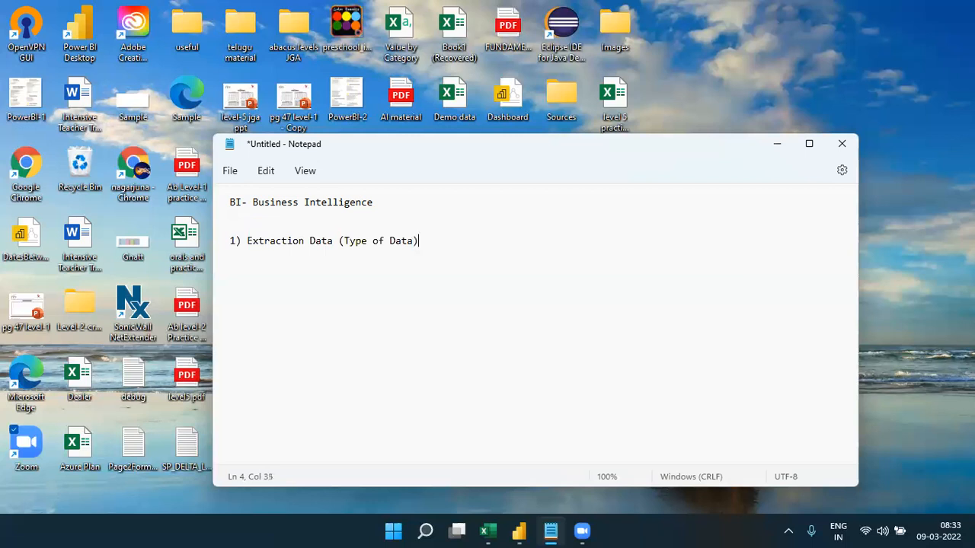
{"action": "type", "text": ".....Excel,CSV,Txt ,RDBMS...."}
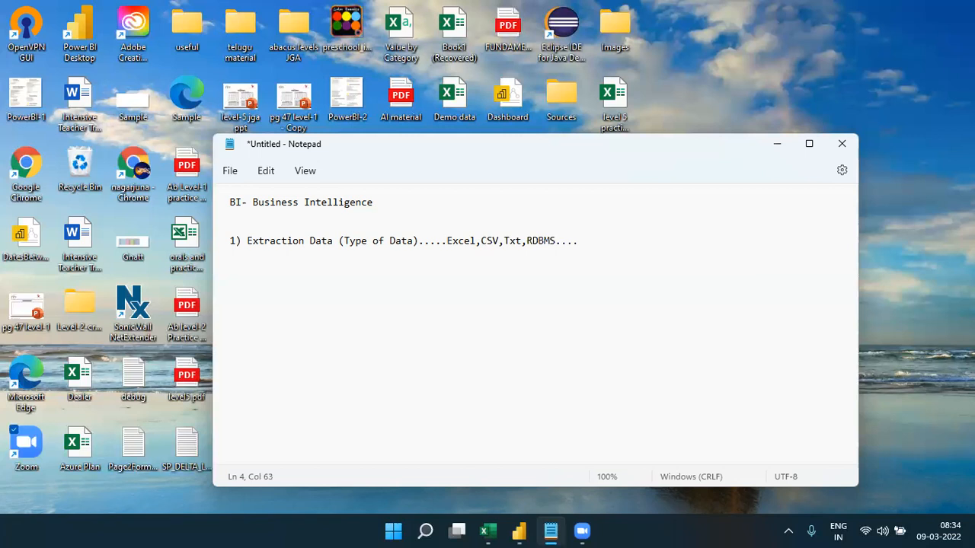
Add the spaced points "2) Analyse or Modelling or Relationships" and "3) Reporting or visualization" below the first point
{"action": "key", "text": "Return"}
{"action": "key", "text": "Return"}
{"action": "type", "text": "2) Analyse or Modelling or Relations"}
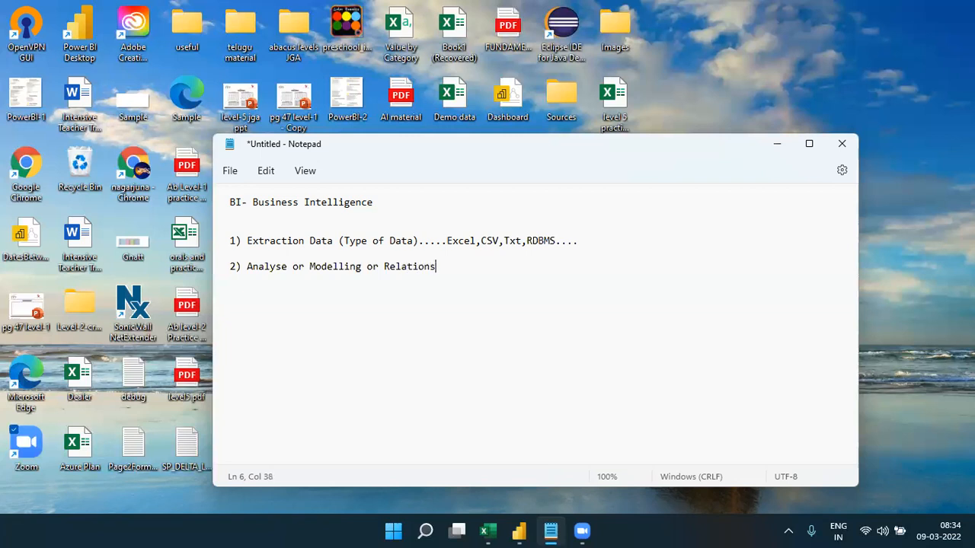
{"action": "type", "text": "hips"}
{"action": "key", "text": "Return"}
{"action": "type", "text": "3) Reportin"}
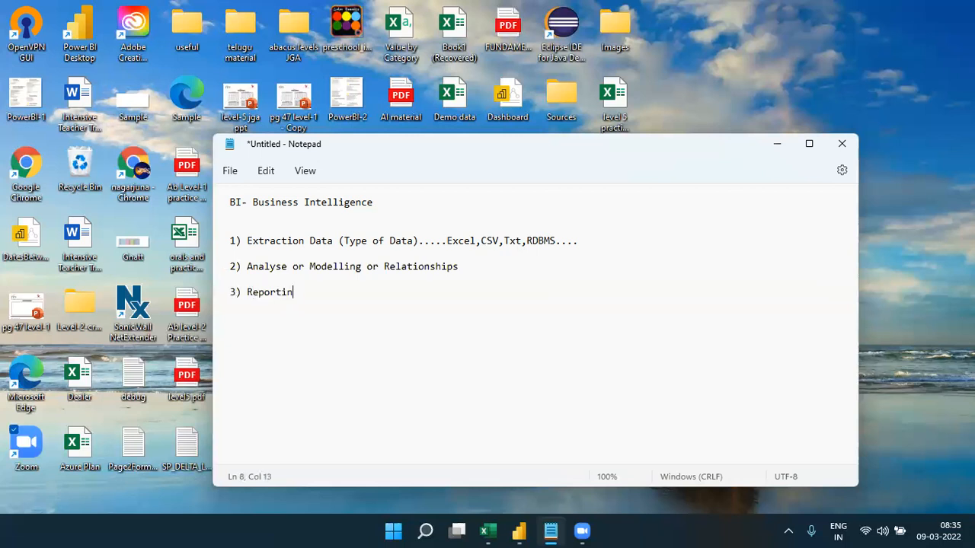
{"action": "type", "text": "g or visualiza"}
{"action": "type", "text": "tion"}
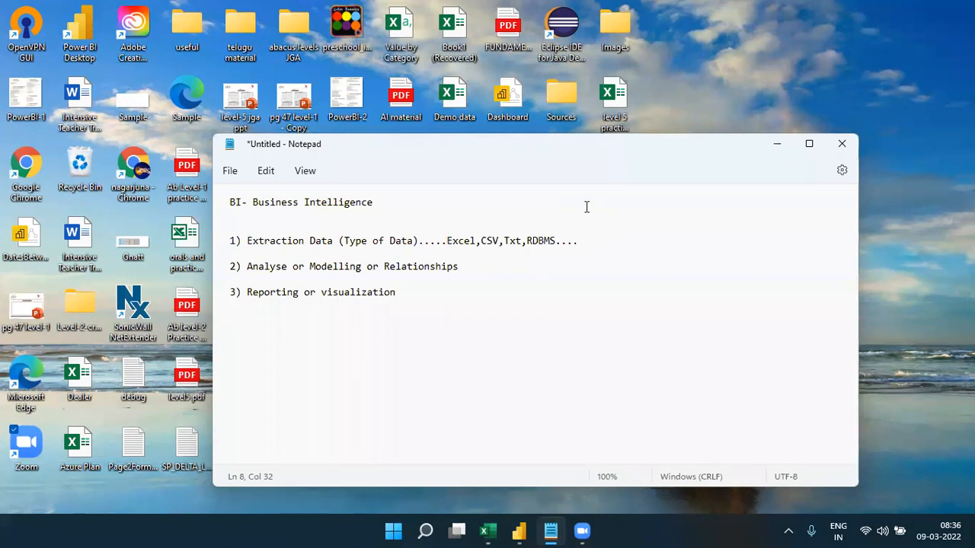
Append "---Transform Layer (Optional) ETL or ELT" to the first point and highlight "ETL or ELT"
{"action": "left_click", "coordinate": [588, 237]}
{"action": "type", "text": "---TR"}
{"action": "key", "text": "BackSpace"}
{"action": "type", "text": "ransform Layer"}
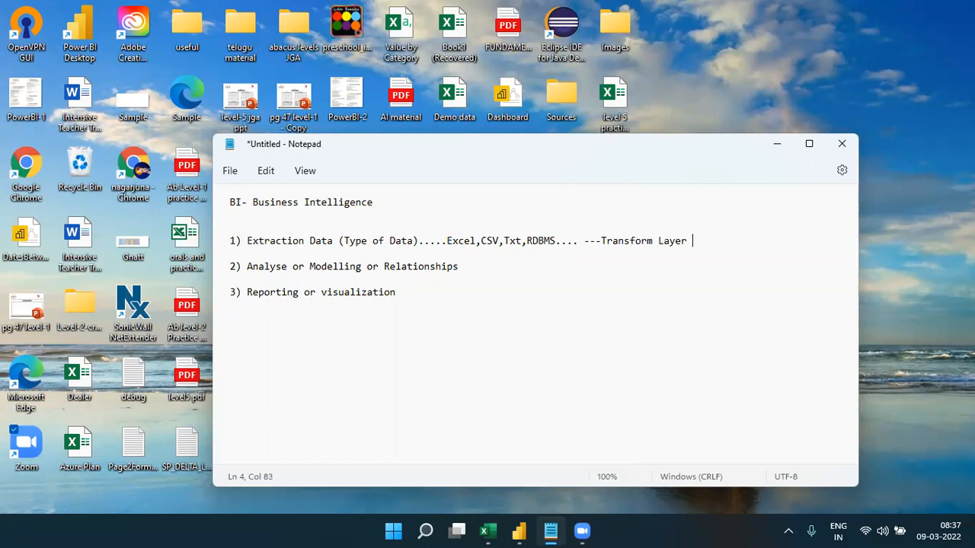
{"action": "type", "text": " (Optional)"}
{"action": "type", "text": "ETL "}
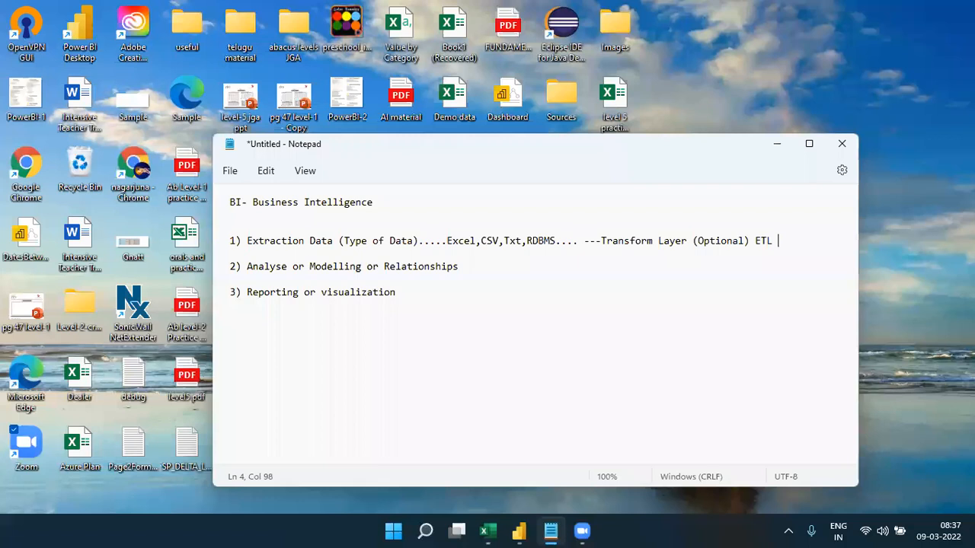
{"action": "type", "text": "or ELT"}
{"action": "left_click", "coordinate": [773, 241]}
{"action": "left_click", "coordinate": [774, 242]}
{"action": "left_click_drag", "start_coordinate": [814, 240], "coordinate": [758, 247]}
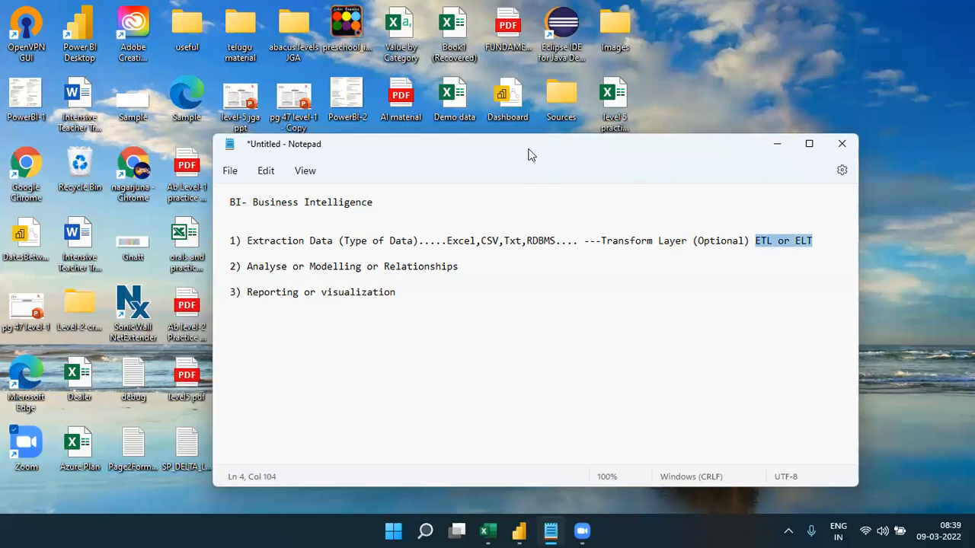
Move and widen the note window, and append "---->Power BI" to the Business Intelligence heading
{"action": "left_click_drag", "start_coordinate": [529, 149], "coordinate": [399, 155]}
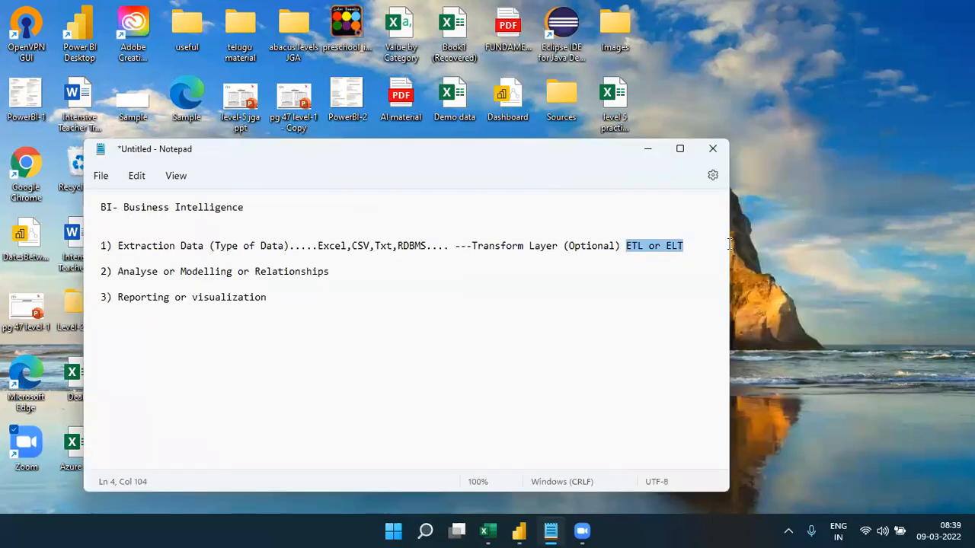
{"action": "left_click", "coordinate": [738, 245]}
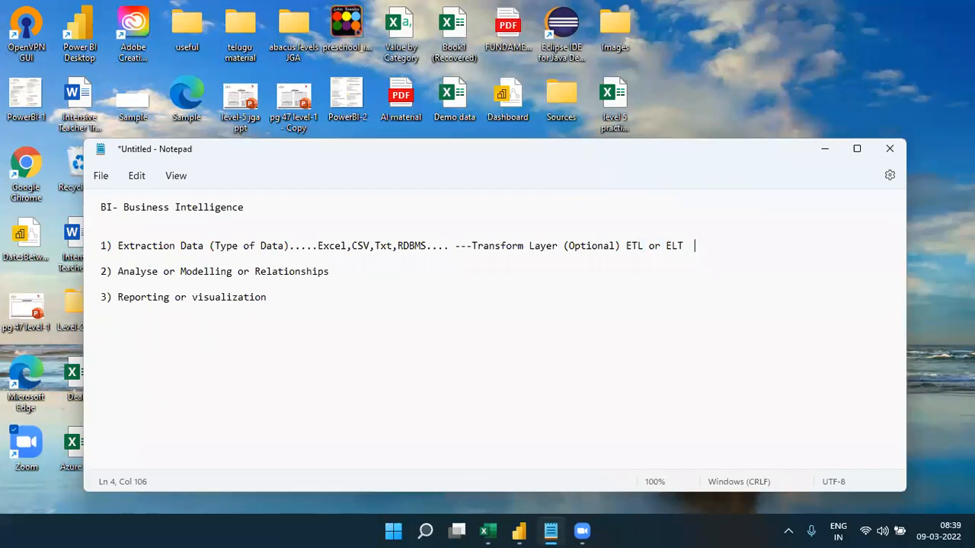
{"action": "key", "text": "BackSpace"}
{"action": "left_click", "coordinate": [254, 214]}
{"action": "left_click", "coordinate": [255, 210]}
{"action": "type", "text": "---->Power BI"}
Append "----> Power Query Editor" after "ETL or ELT" in the first point
{"action": "left_click", "coordinate": [687, 246]}
{"action": "type", "text": "----> POwer"}
{"action": "key", "text": "BackSpace"}
{"action": "key", "text": "BackSpace"}
{"action": "key", "text": "BackSpace"}
{"action": "key", "text": "BackSpace"}
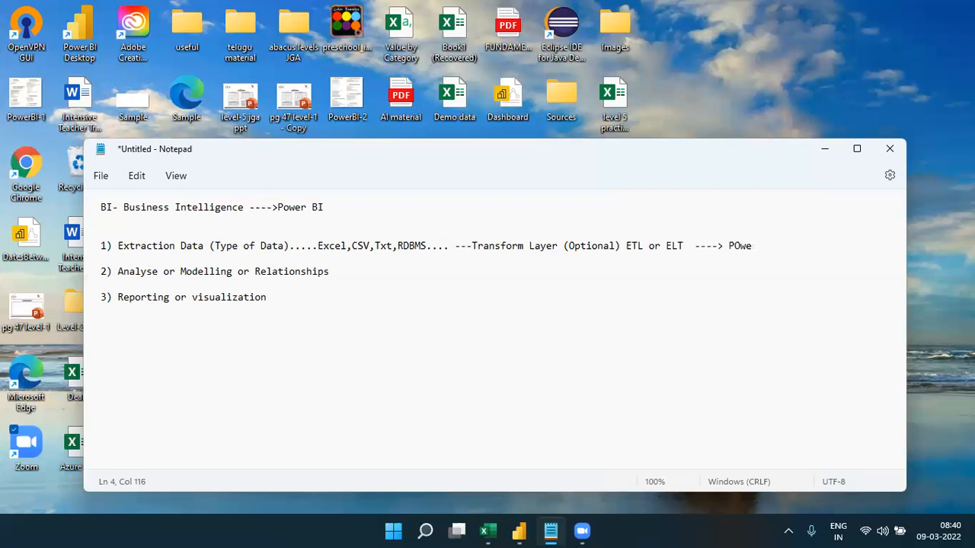
{"action": "type", "text": "ower Query"}
{"action": "type", "text": "Editro"}
{"action": "key", "text": "BackSpace"}
{"action": "key", "text": "BackSpace"}
{"action": "type", "text": "or"}
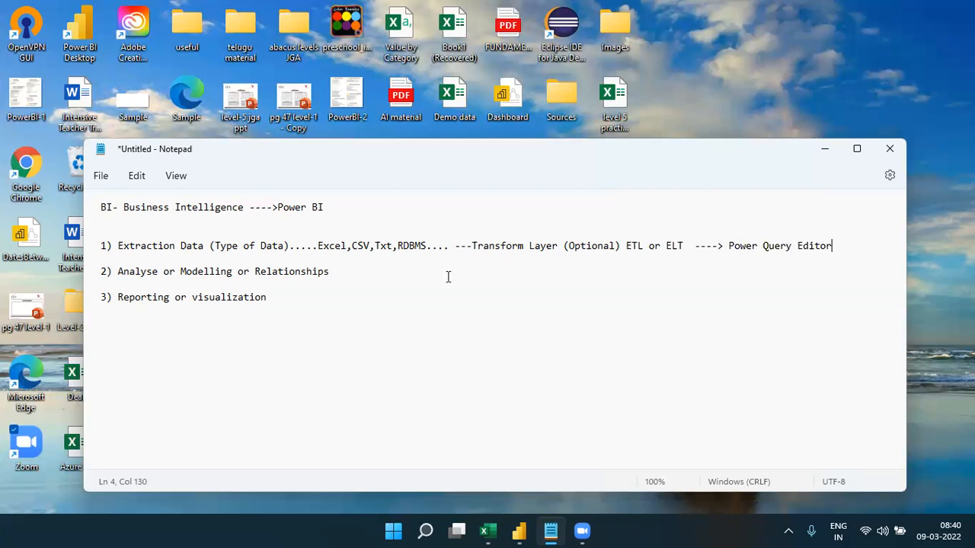
Insert "(No of Connectors)" directly after "RDBMS" in the first point
{"action": "left_click", "coordinate": [428, 246]}
{"action": "type", "text": "(M"}
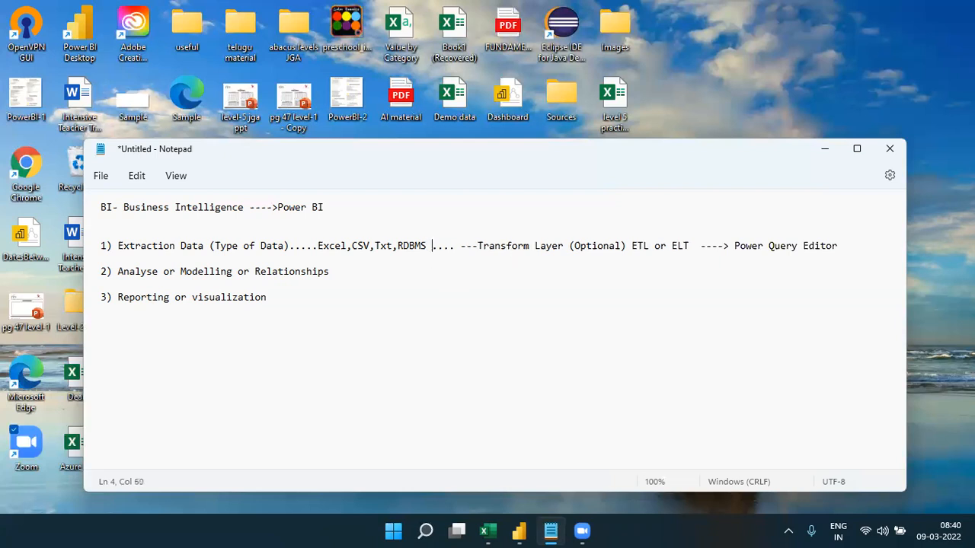
{"action": "key", "text": "BackSpace"}
{"action": "type", "text": "NO"}
{"action": "key", "text": "BackSpace"}
{"action": "type", "text": "o fo"}
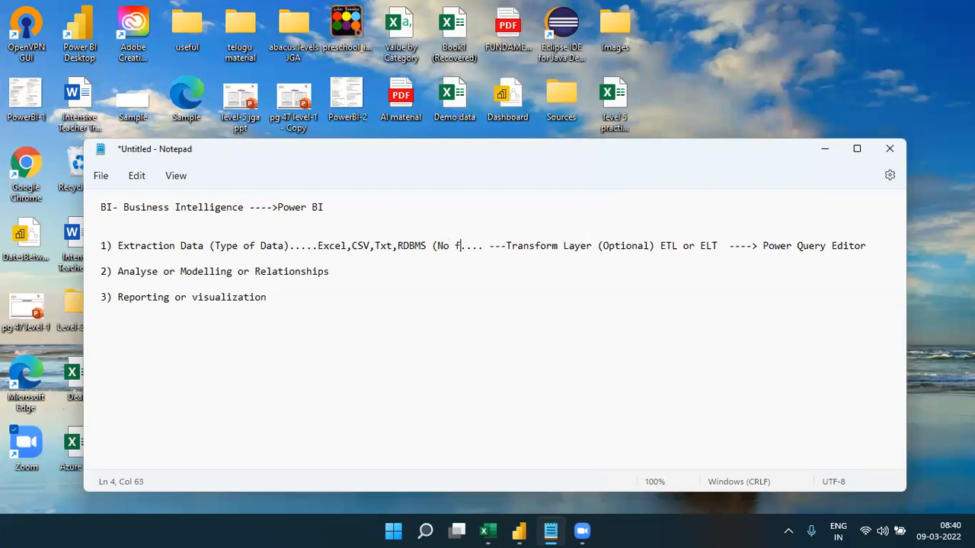
{"action": "key", "text": "BackSpace"}
{"action": "key", "text": "BackSpace"}
{"action": "key", "text": "BackSpace"}
{"action": "type", "text": "of Connect"}
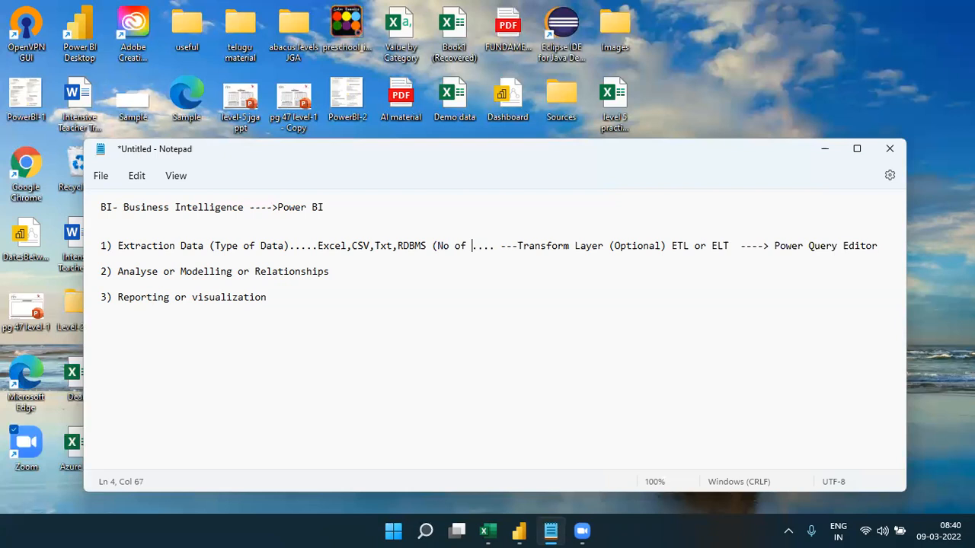
{"action": "type", "text": "o"}
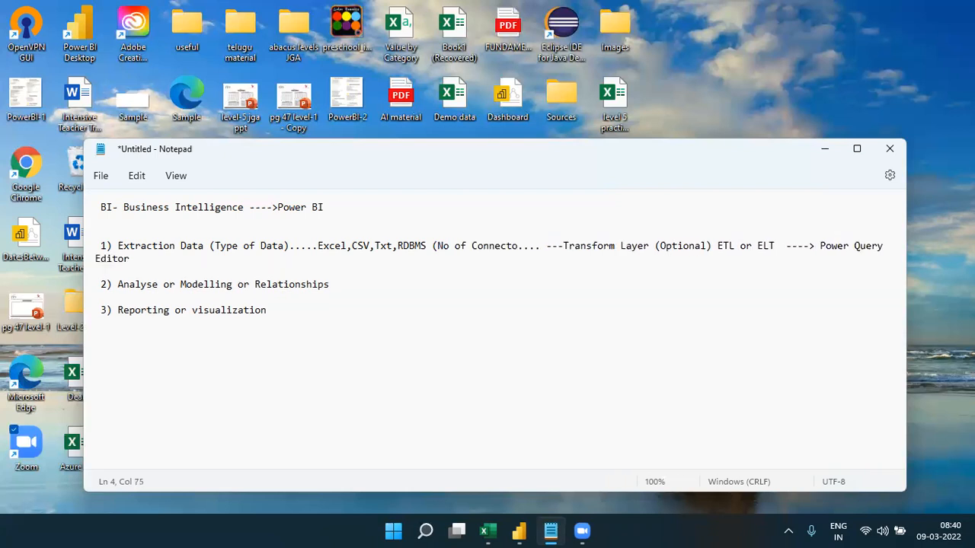
{"action": "type", "text": "rs)"}
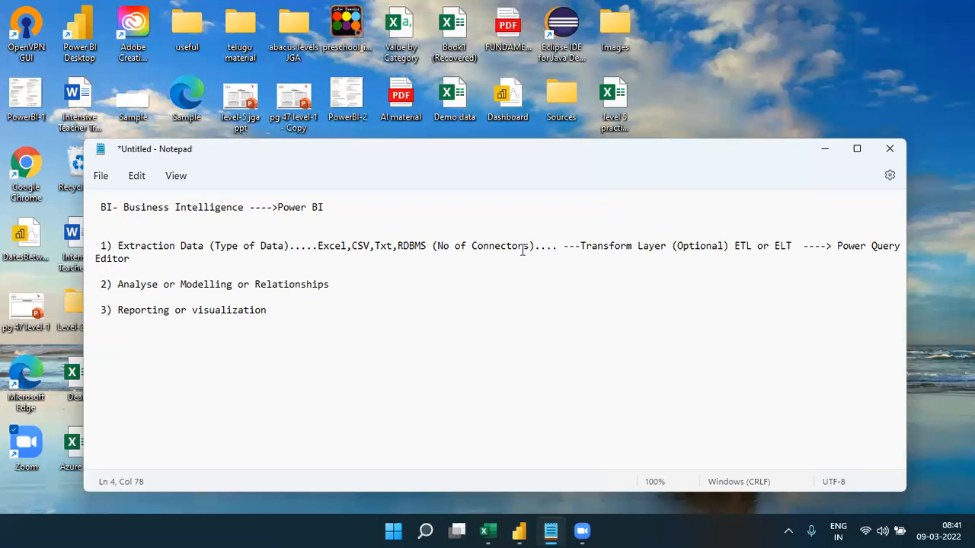
Highlight in turn the connectors, transform layer and Power Query Editor phrases of the first point
{"action": "left_click_drag", "start_coordinate": [530, 246], "coordinate": [441, 252]}
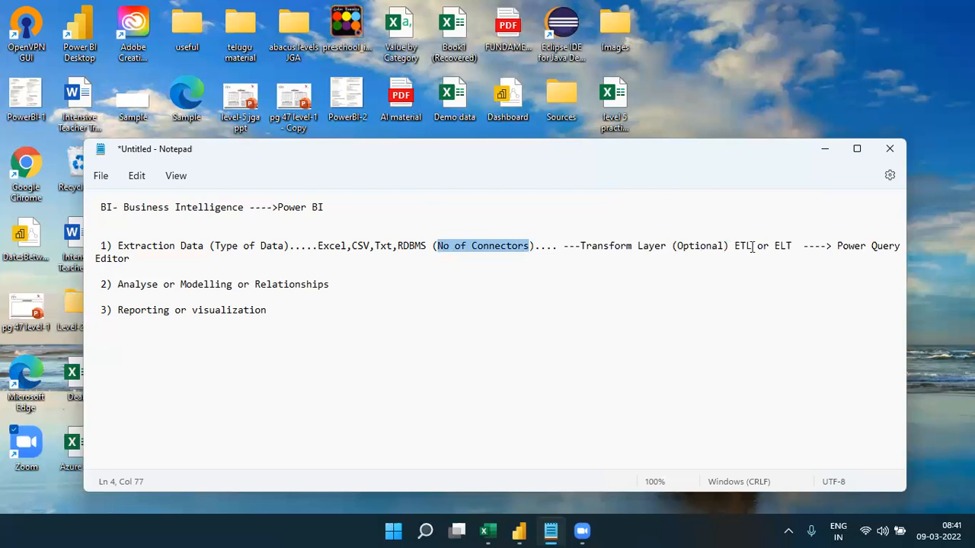
{"action": "left_click_drag", "start_coordinate": [753, 246], "coordinate": [583, 253]}
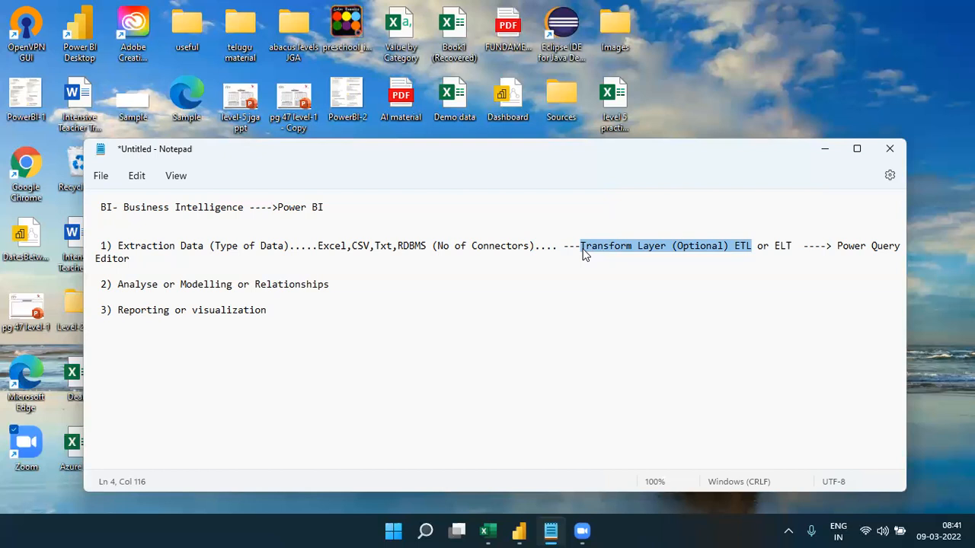
{"action": "left_click", "coordinate": [584, 249]}
{"action": "left_click_drag", "start_coordinate": [584, 248], "coordinate": [732, 248]}
{"action": "left_click_drag", "start_coordinate": [837, 248], "coordinate": [881, 257]}
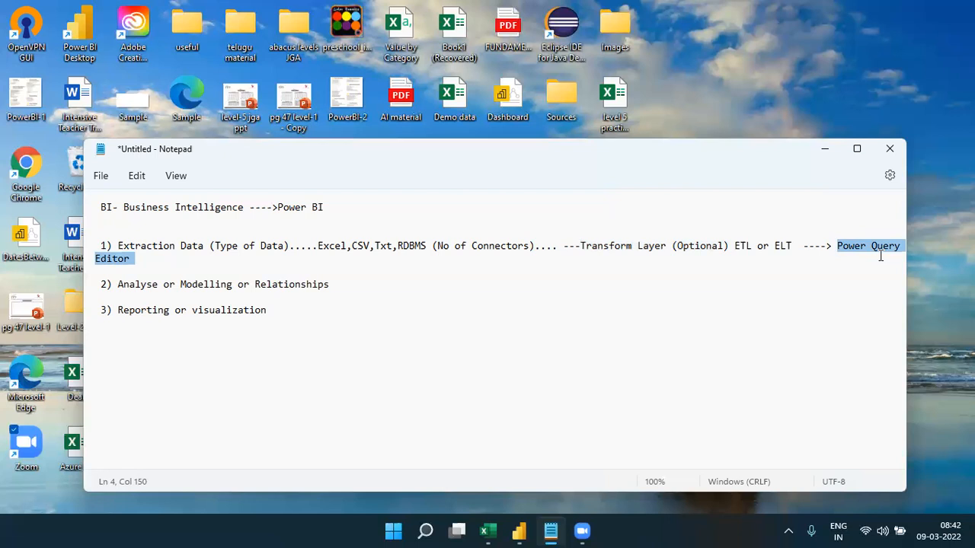
Append "----Modelling (One-One,One-Many,Many-one,Many-Many)" to the second point
{"action": "left_click", "coordinate": [343, 288]}
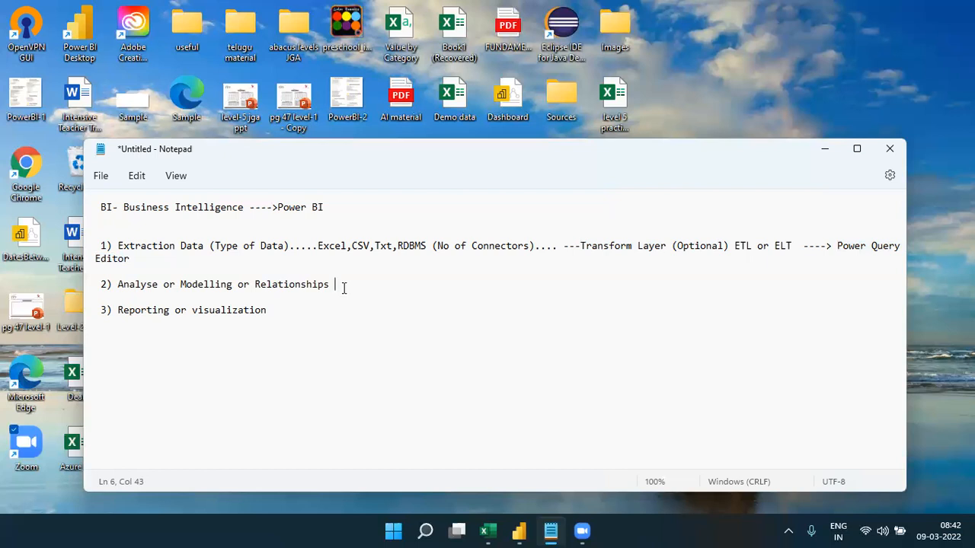
{"action": "type", "text": "----Modelling (One-One,One-Many"}
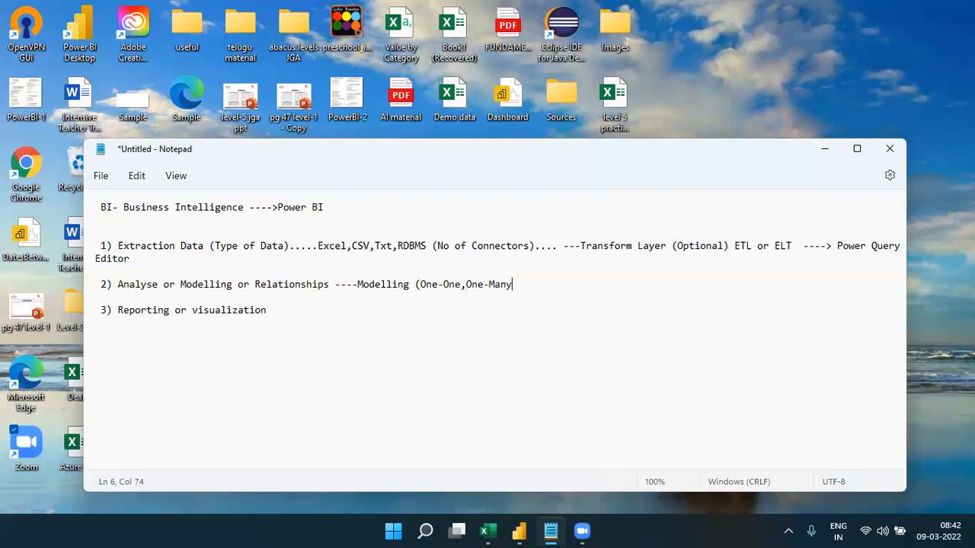
{"action": "type", "text": ",Many-one,Man"}
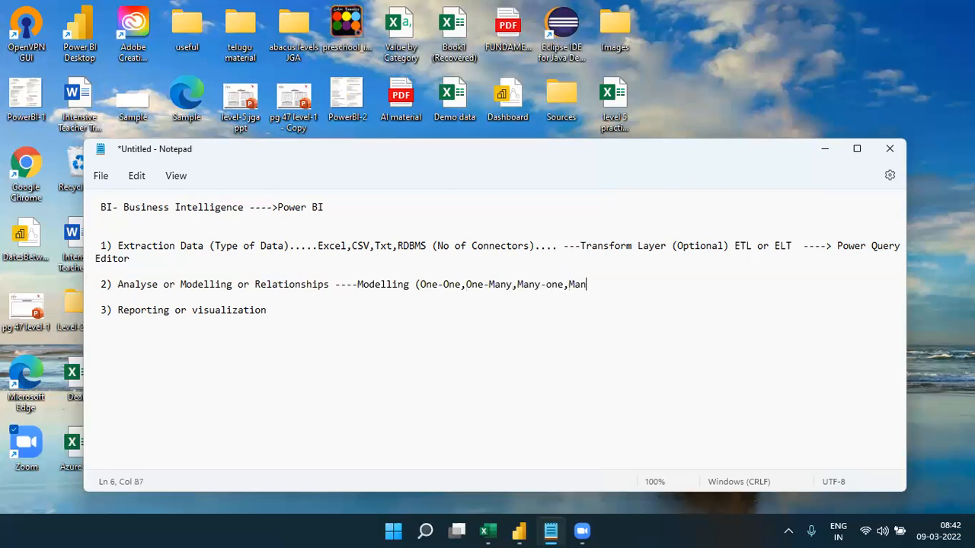
{"action": "type", "text": "y-Many)"}
Review the first two points by highlighting the extraction line and the modelling relationship types
{"action": "left_click_drag", "start_coordinate": [140, 265], "coordinate": [89, 256]}
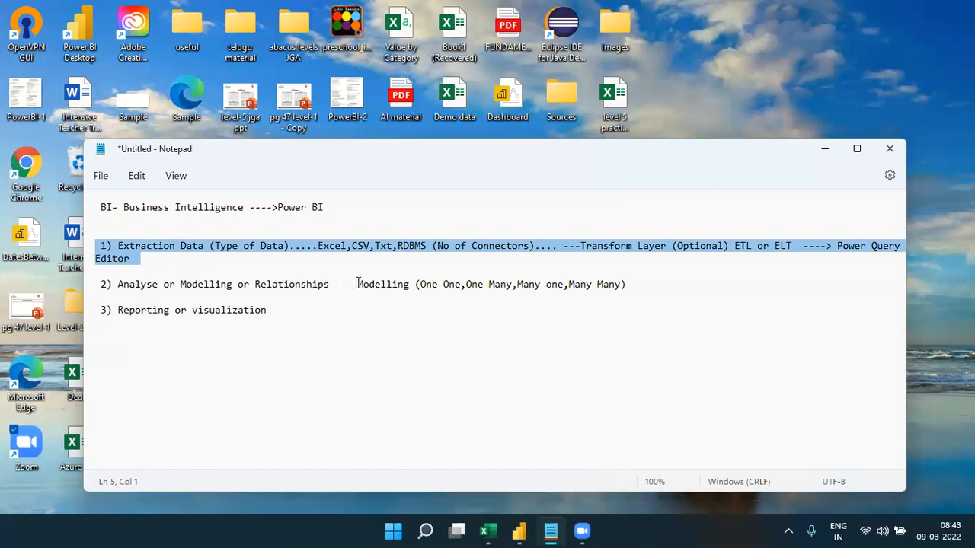
{"action": "left_click_drag", "start_coordinate": [357, 284], "coordinate": [630, 288]}
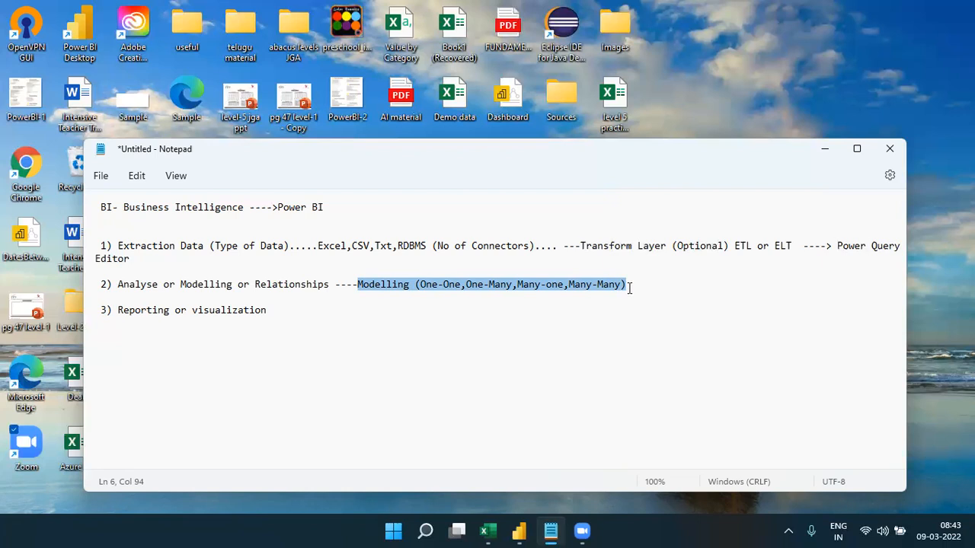
{"action": "left_click_drag", "start_coordinate": [630, 288], "coordinate": [361, 294]}
{"action": "left_click", "coordinate": [358, 288]}
{"action": "left_click_drag", "start_coordinate": [358, 287], "coordinate": [631, 285]}
{"action": "left_click", "coordinate": [631, 284]}
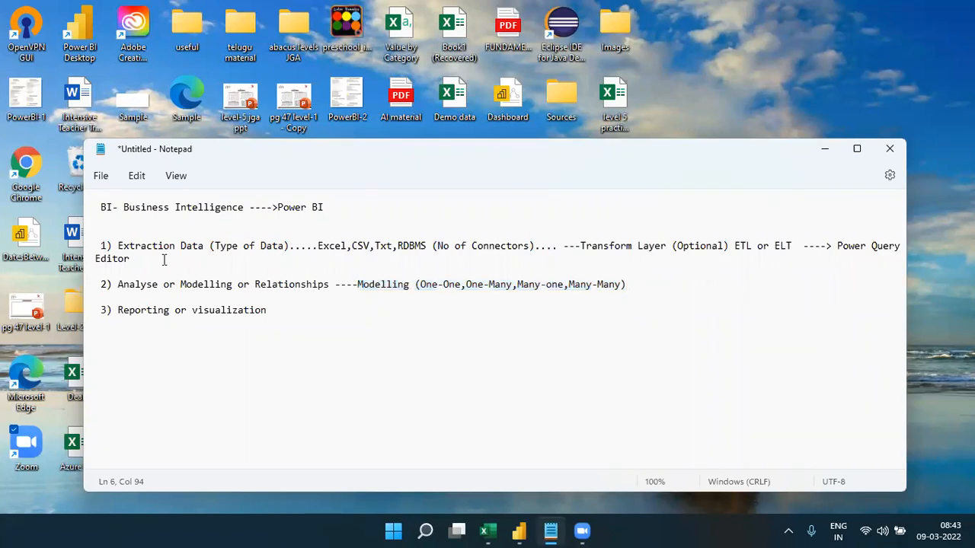
{"action": "left_click", "coordinate": [93, 245]}
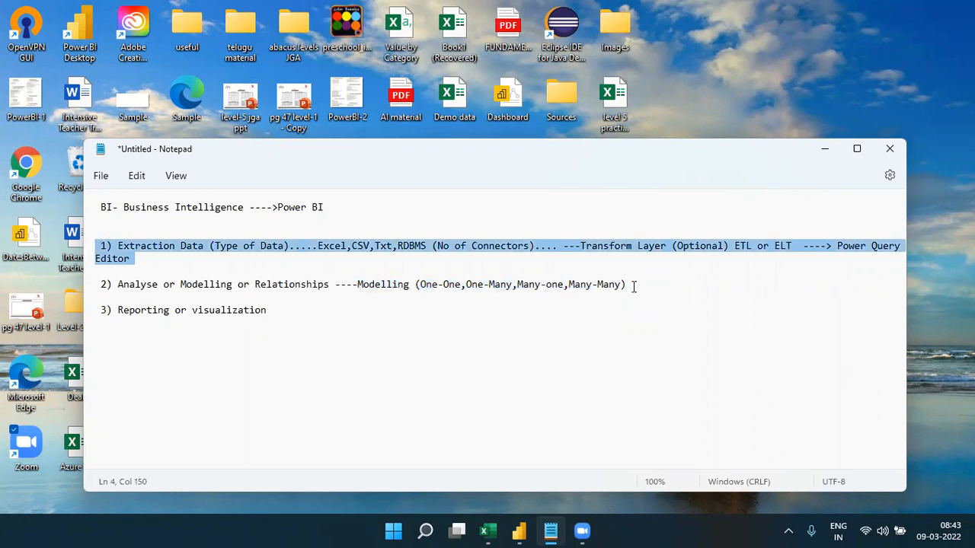
{"action": "left_click_drag", "start_coordinate": [633, 285], "coordinate": [117, 290]}
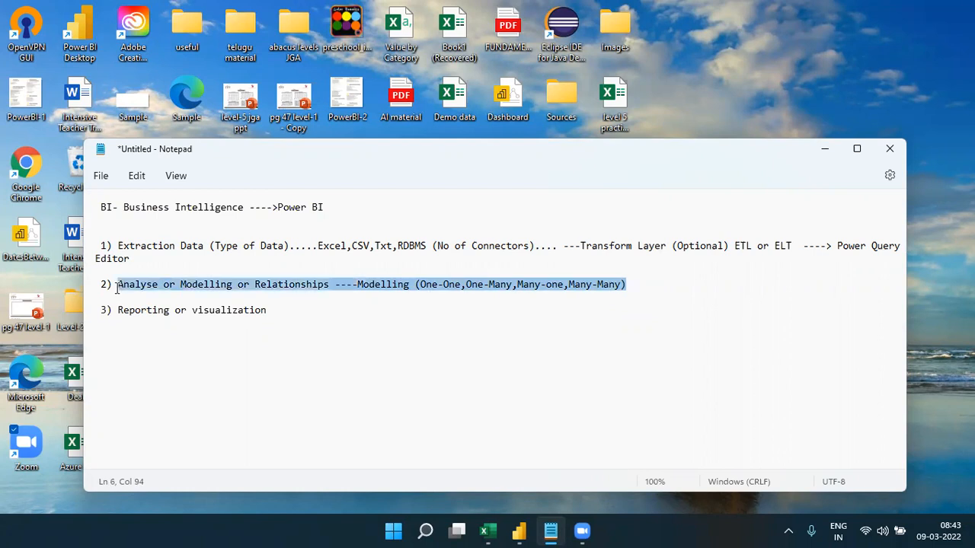
Append "---type of charts,tables or graphs or formatting (dashbaords,reports) themes" to the third point
{"action": "left_click", "coordinate": [278, 309]}
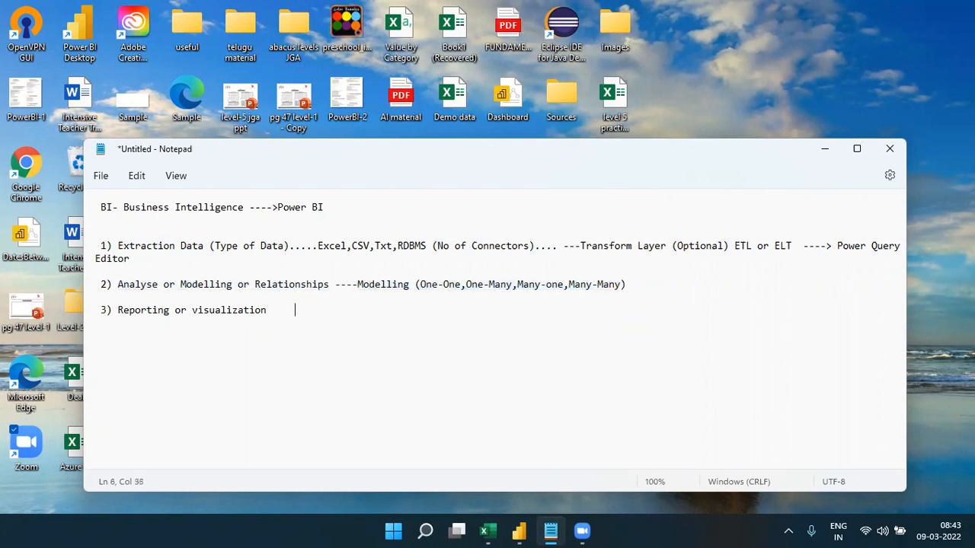
{"action": "type", "text": "---type of charts"}
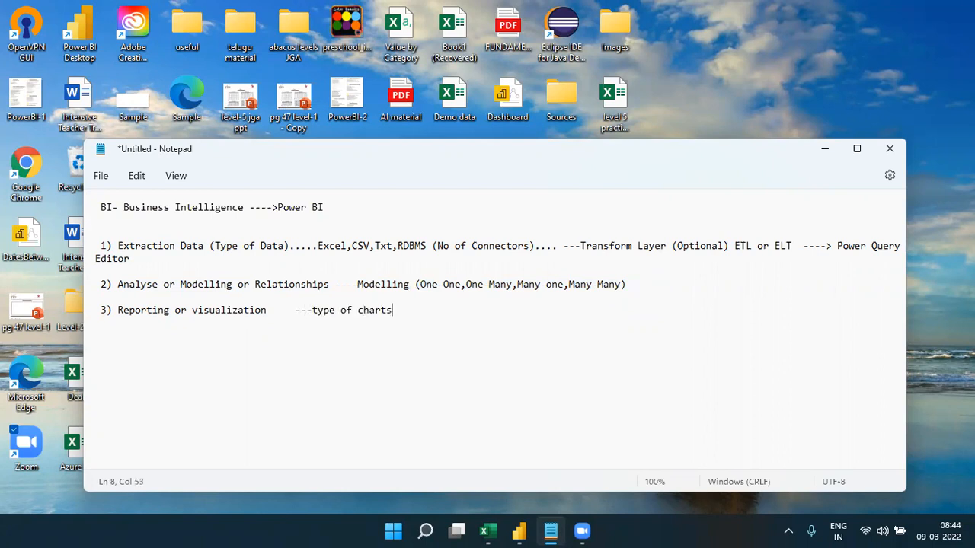
{"action": "type", "text": ",tables or graphs"}
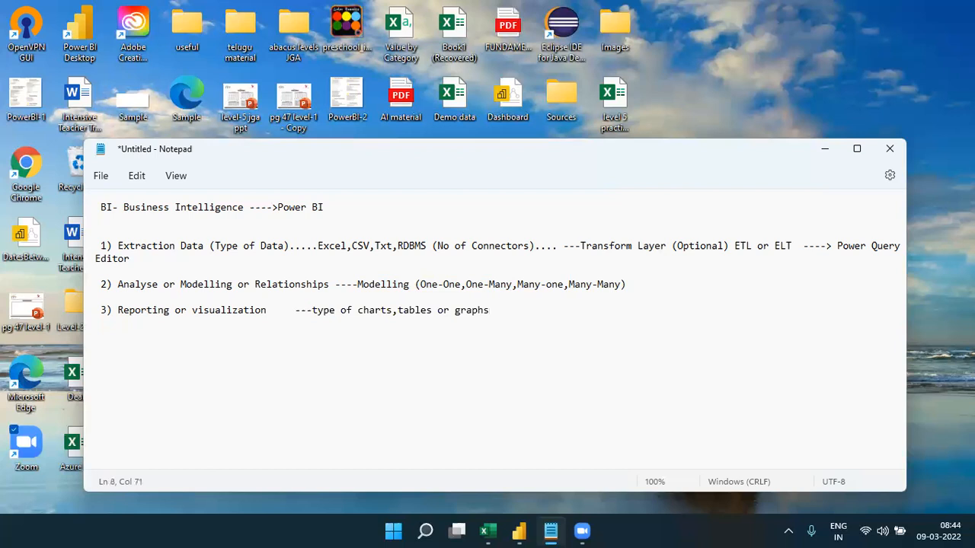
{"action": "type", "text": " or formatting (dasgb"}
{"action": "key", "text": "BackSpace"}
{"action": "key", "text": "BackSpace"}
{"action": "type", "text": "bh"}
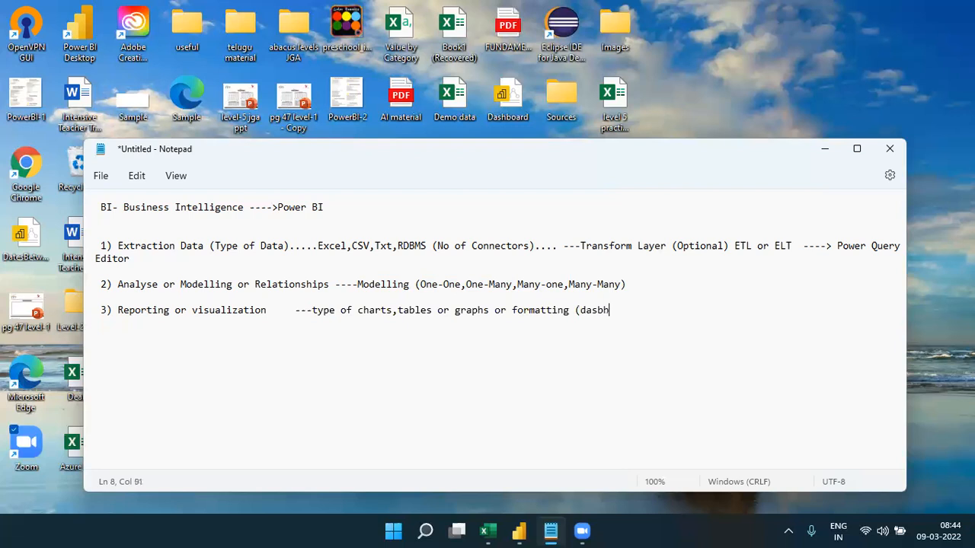
{"action": "type", "text": "a"}
{"action": "key", "text": "BackSpace"}
{"action": "key", "text": "BackSpace"}
{"action": "key", "text": "BackSpace"}
{"action": "type", "text": "hbaords,reports) themes"}
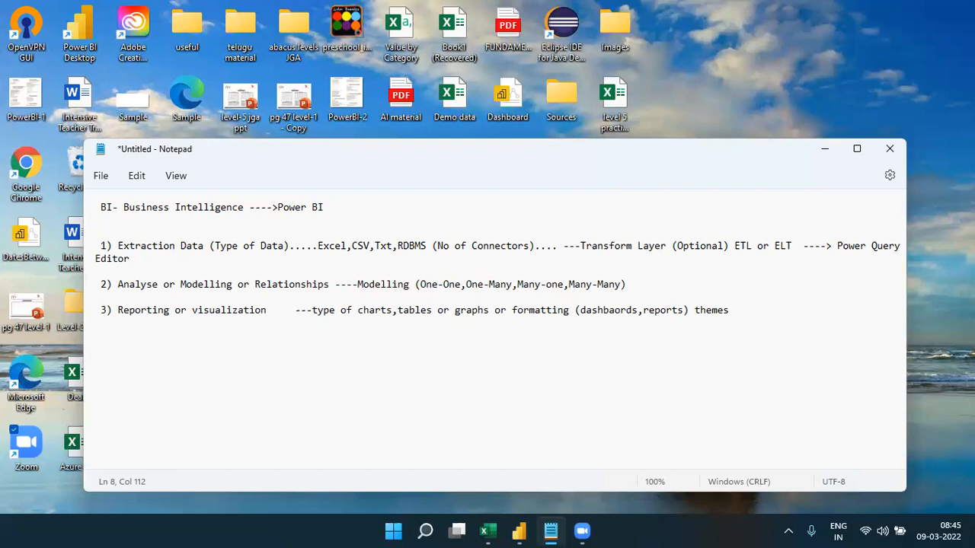
Append "----Power BI Desktop" to the heading and "-----> one table no needed,Multiple tables***" to the second point
{"action": "left_click", "coordinate": [331, 207]}
{"action": "type", "text": "----Power BI Desktop"}
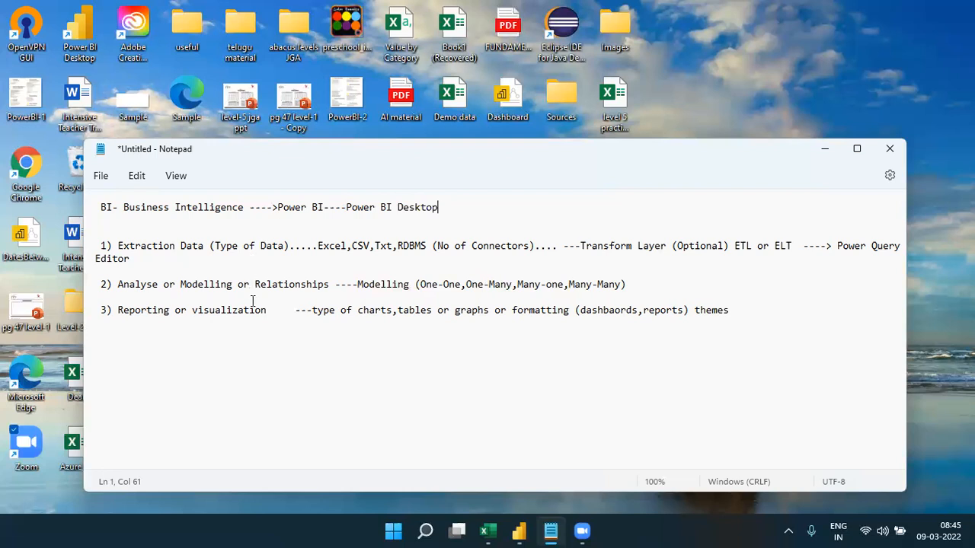
{"action": "left_click", "coordinate": [635, 283]}
{"action": "type", "text": "-----> one table no needed"}
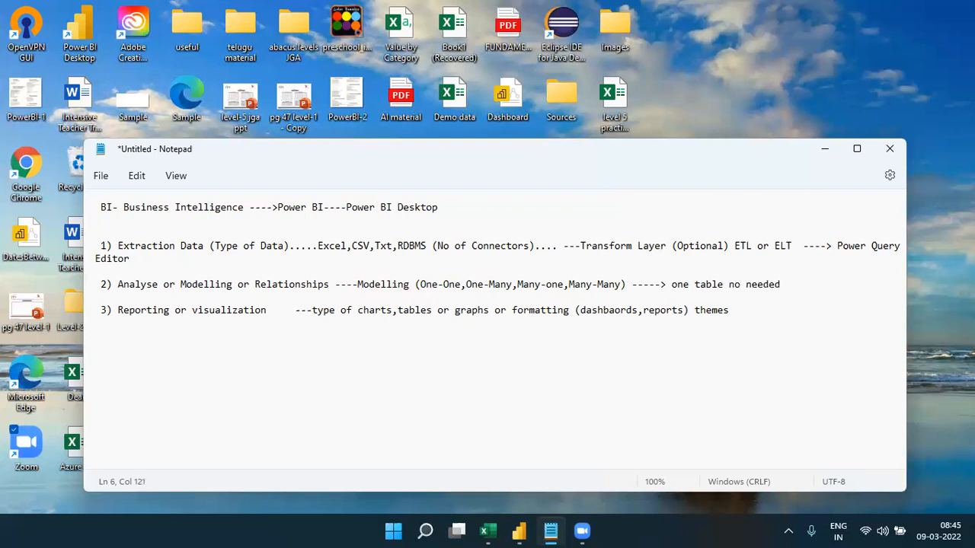
{"action": "type", "text": ",Multiple tables *"}
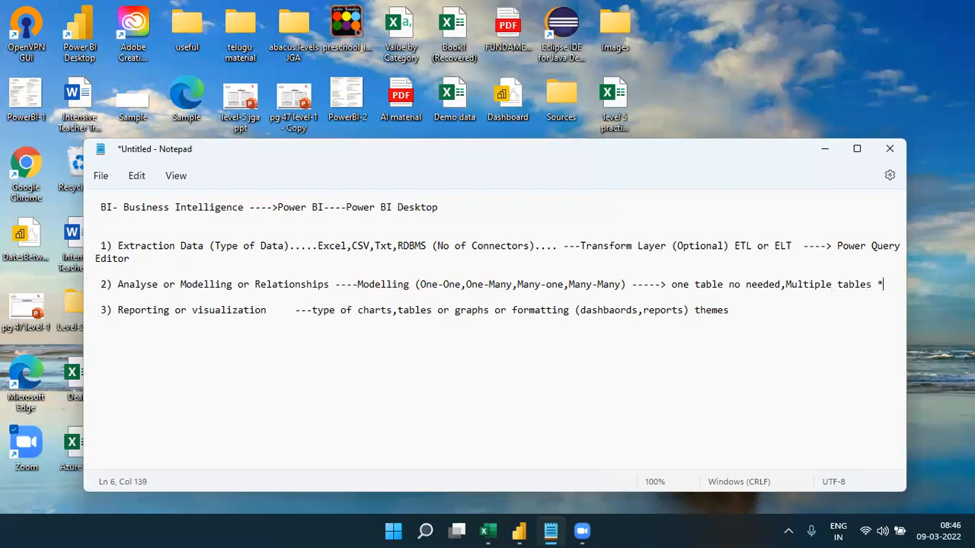
{"action": "key", "text": "BackSpace"}
{"action": "type", "text": "***"}
Review the three numbered points by highlighting them together, and clear the selection
{"action": "left_click_drag", "start_coordinate": [729, 310], "coordinate": [100, 222]}
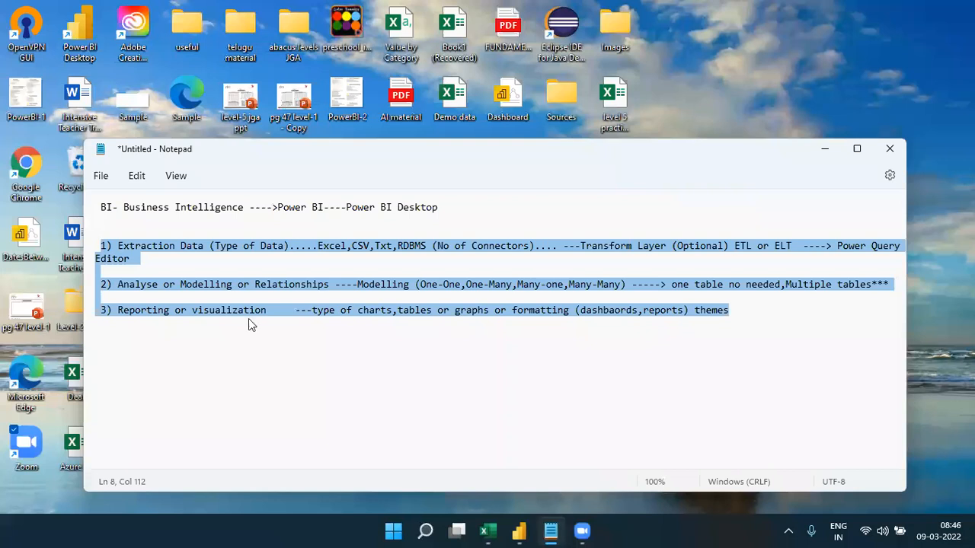
{"action": "left_click", "coordinate": [380, 363]}
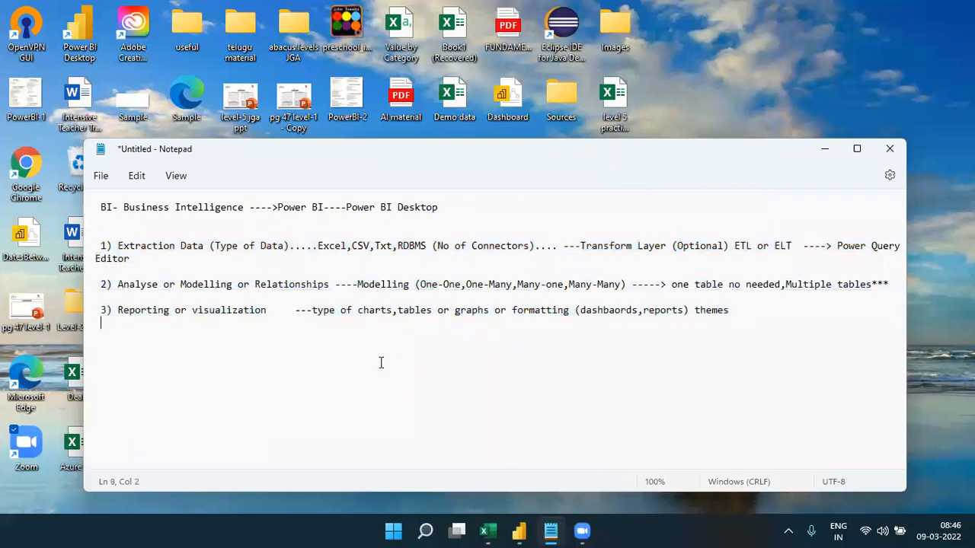
{"action": "key", "text": "Down"}
Minimize the notes, switch to Power BI Desktop and open the full list of Get Data sources
{"action": "left_click", "coordinate": [830, 151]}
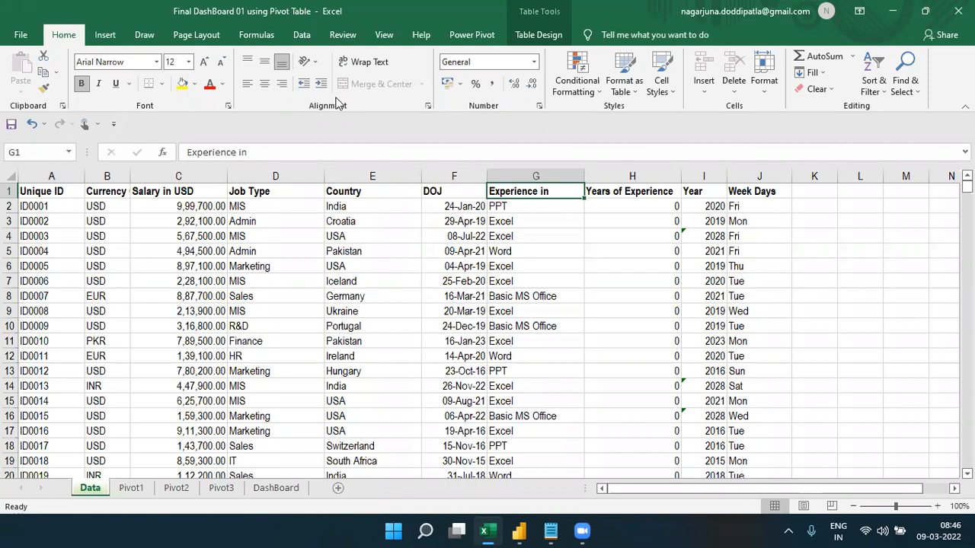
{"action": "left_click", "coordinate": [519, 531]}
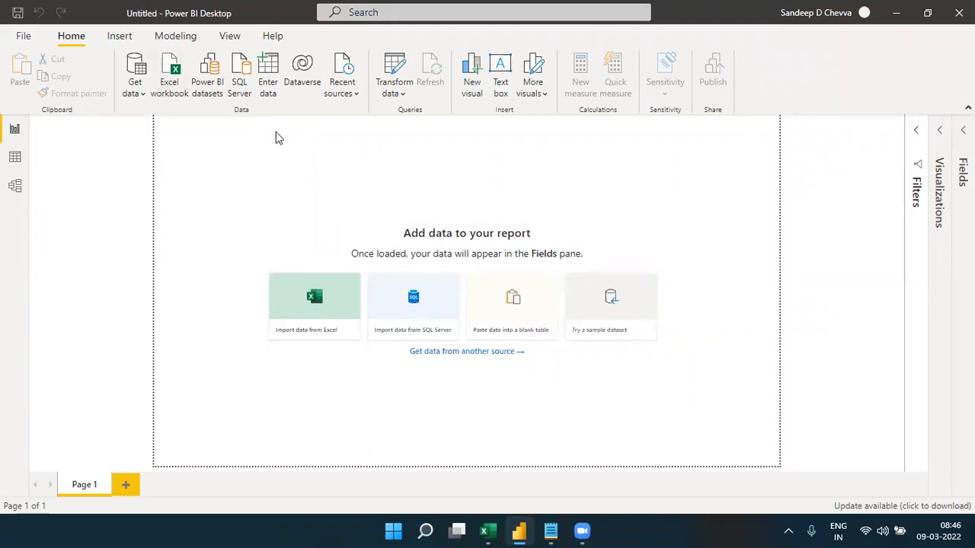
{"action": "left_click", "coordinate": [146, 100]}
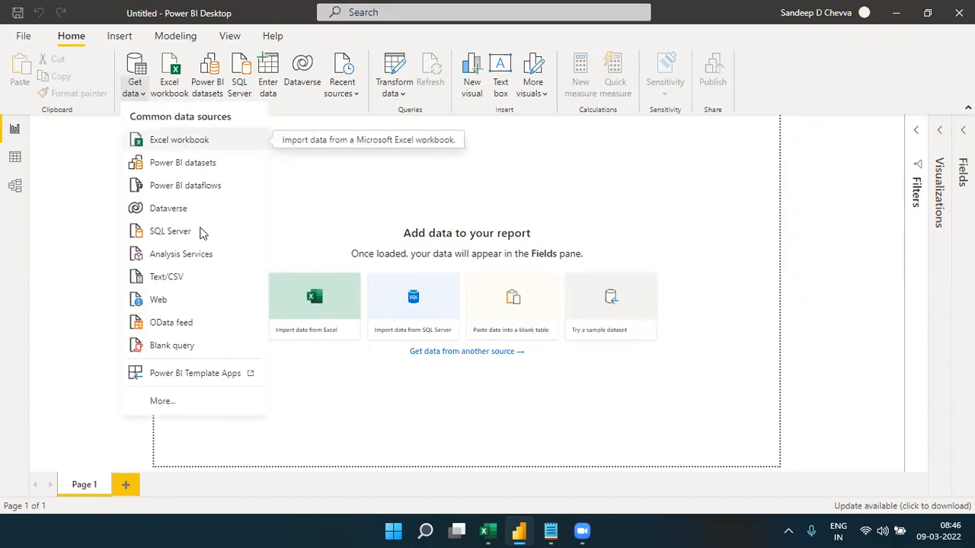
{"action": "left_click", "coordinate": [163, 401]}
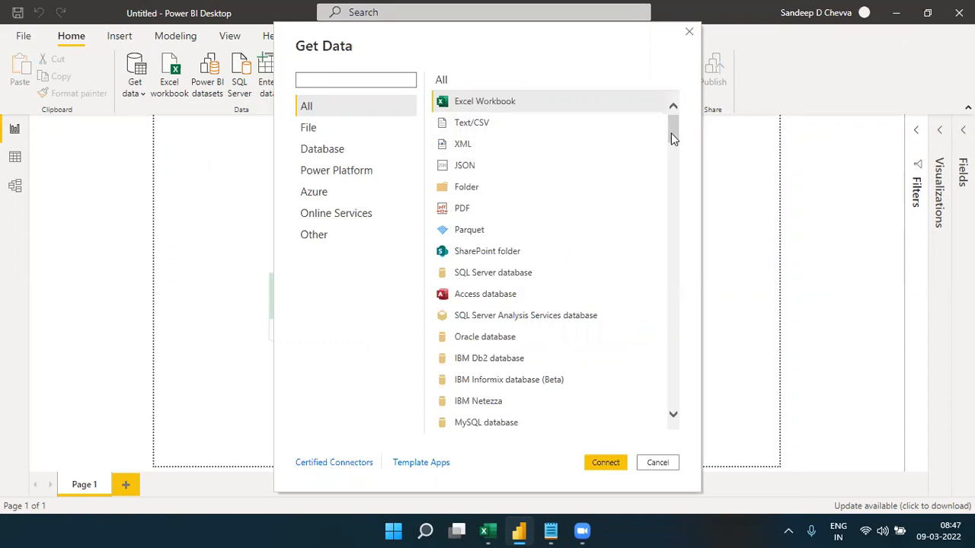
Examine the available data connectors from files and databases through online services, and close the list without connecting
{"action": "scroll", "coordinate": [673, 171], "scroll_direction": "down", "scroll_amount": 6}
{"action": "scroll", "coordinate": [672, 194], "scroll_direction": "down", "scroll_amount": 7}
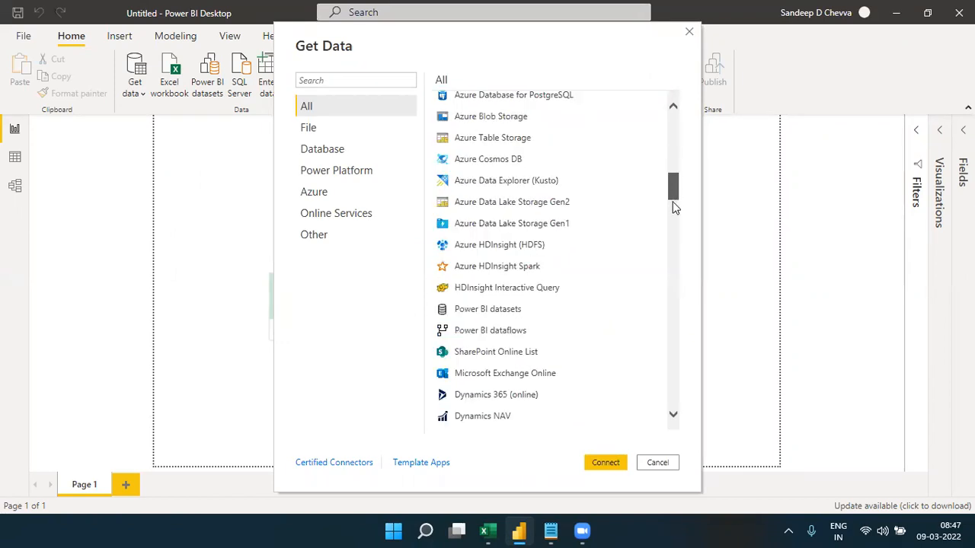
{"action": "scroll", "coordinate": [682, 253], "scroll_direction": "down", "scroll_amount": 15}
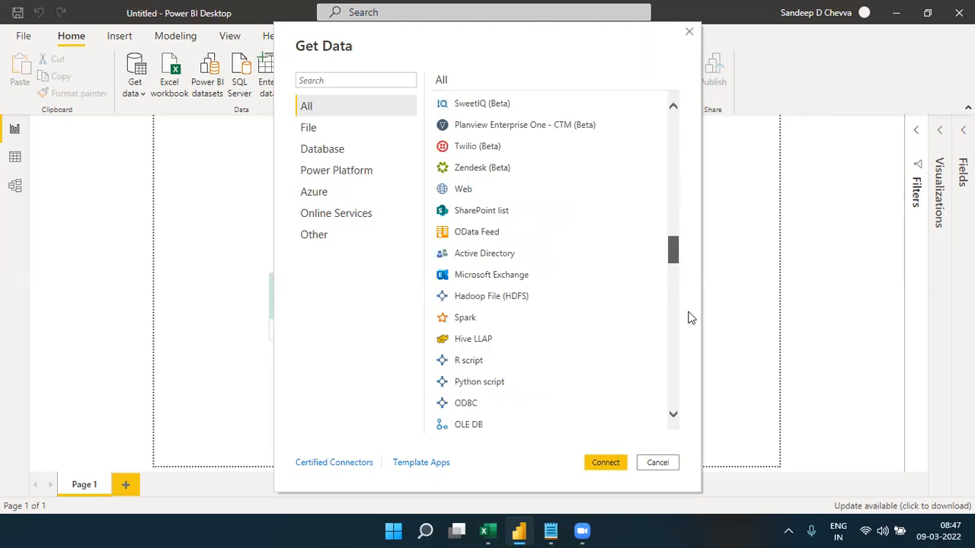
{"action": "scroll", "coordinate": [691, 369], "scroll_direction": "down", "scroll_amount": 15}
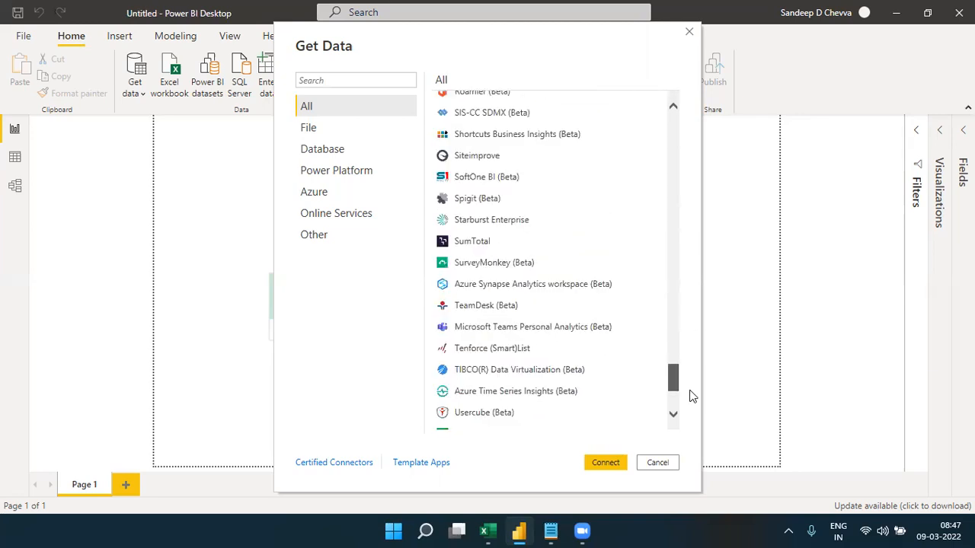
{"action": "scroll", "coordinate": [675, 211], "scroll_direction": "up", "scroll_amount": 20}
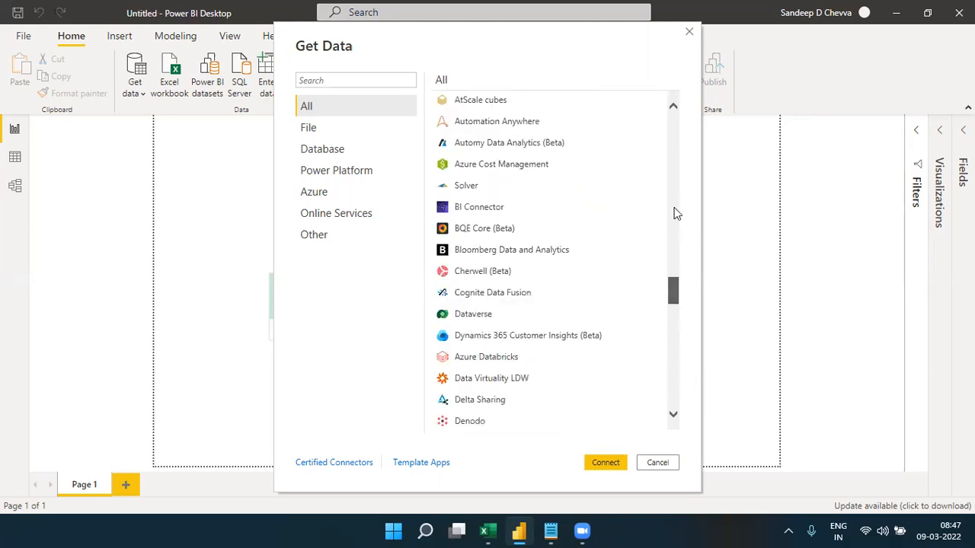
{"action": "scroll", "coordinate": [671, 111], "scroll_direction": "up", "scroll_amount": 3}
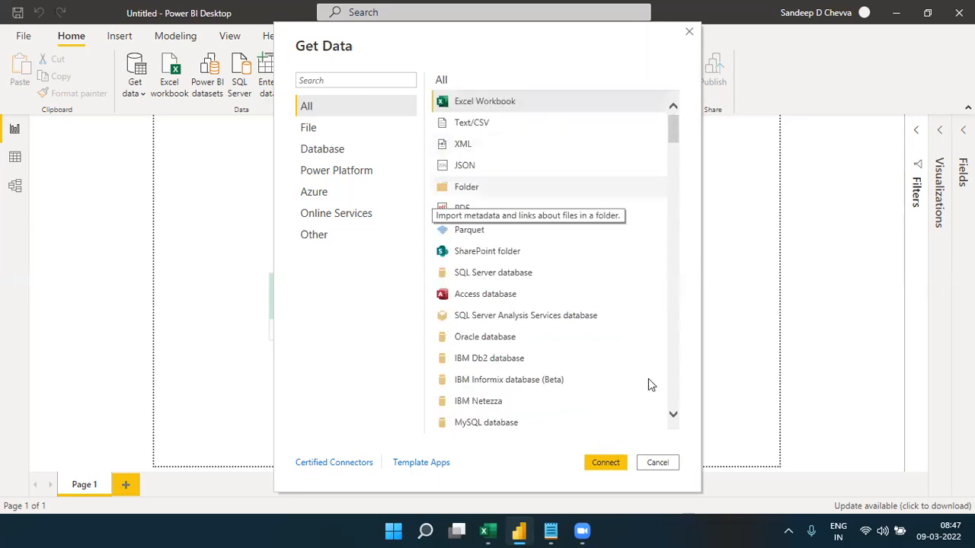
{"action": "left_click", "coordinate": [673, 415]}
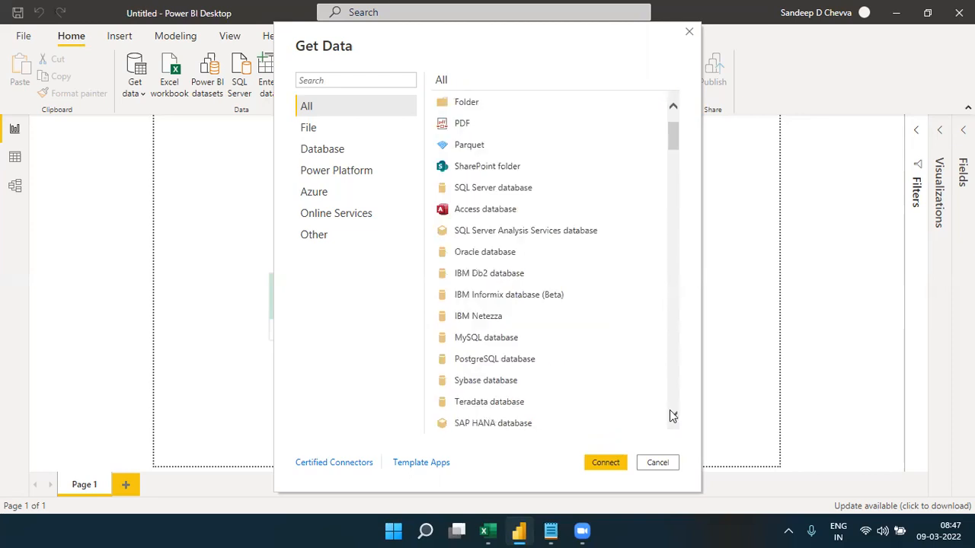
{"action": "left_click", "coordinate": [672, 415]}
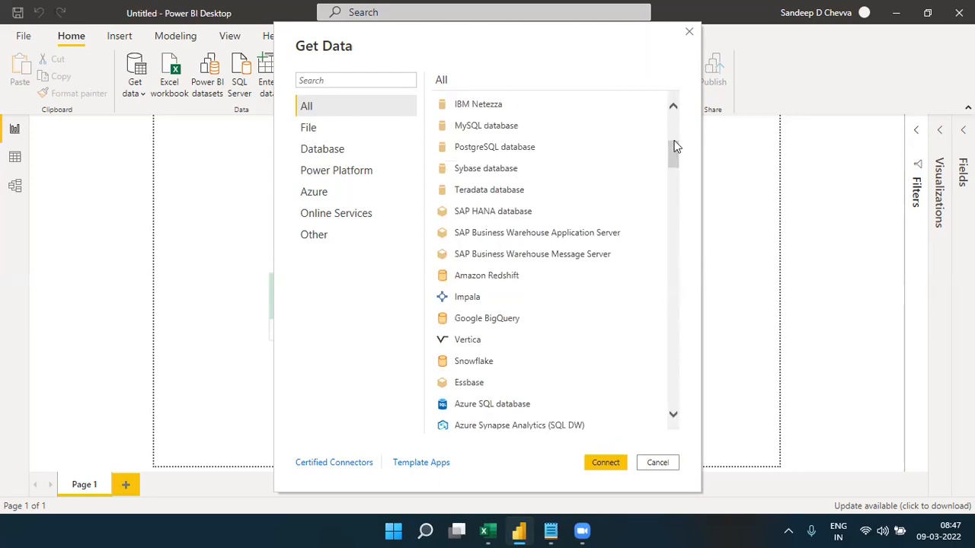
{"action": "left_click", "coordinate": [674, 118]}
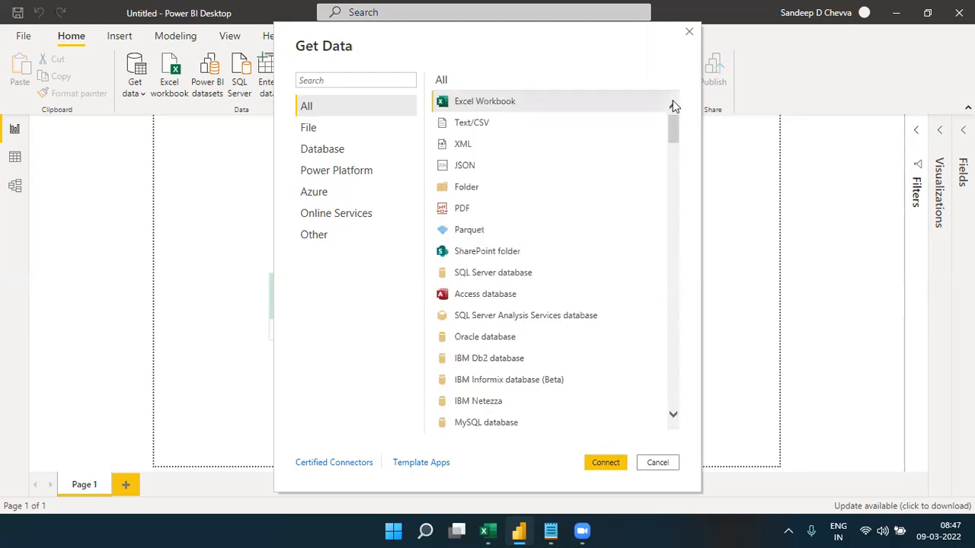
{"action": "left_click", "coordinate": [691, 33]}
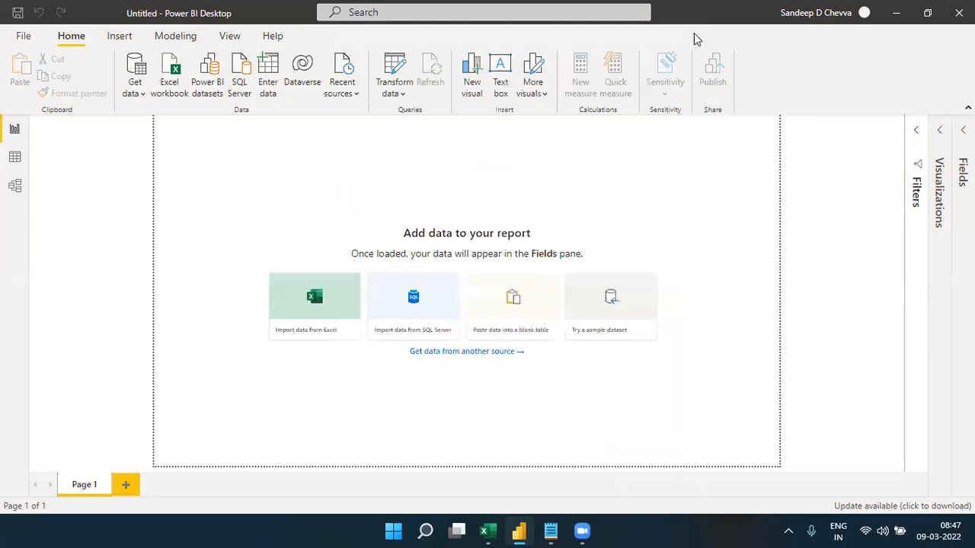
Switch to the Excel workbook and inspect the DOJ, Years of Experience and Country columns of the Data sheet
{"action": "left_click", "coordinate": [488, 530]}
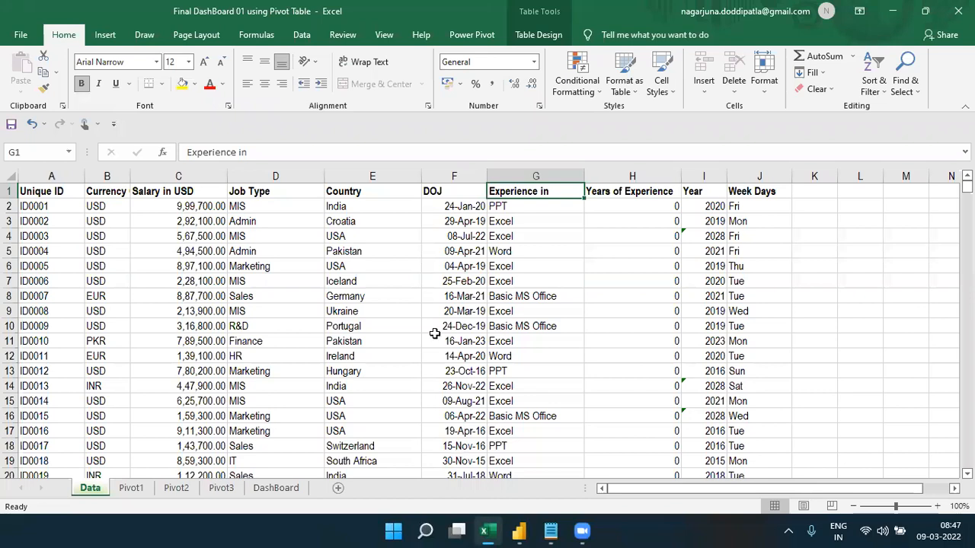
{"action": "left_click", "coordinate": [442, 192]}
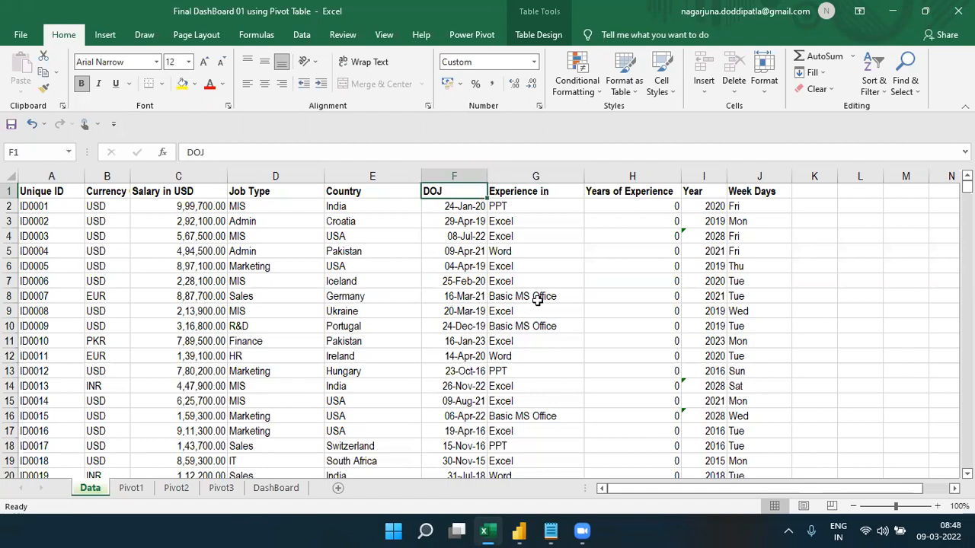
{"action": "left_click", "coordinate": [673, 248]}
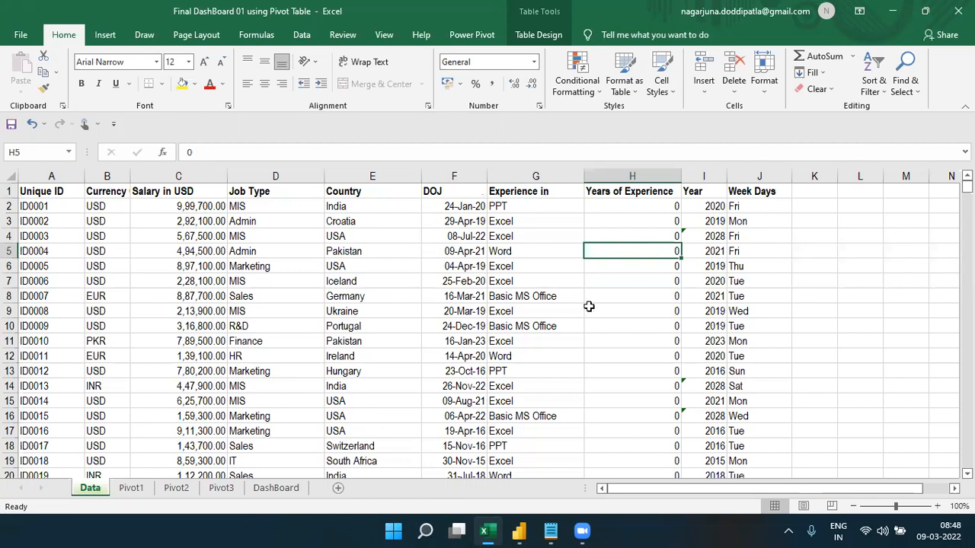
{"action": "mouse_move", "coordinate": [519, 531]}
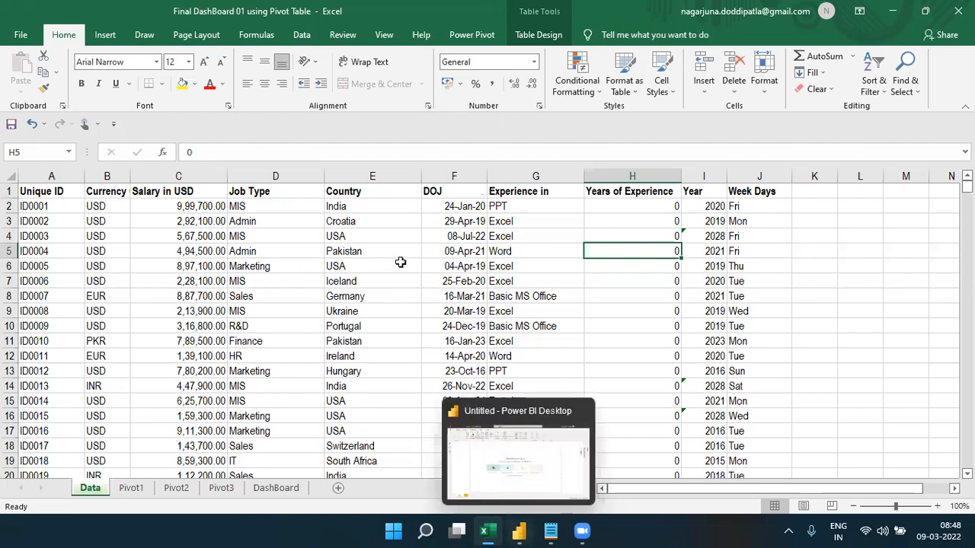
{"action": "left_click", "coordinate": [412, 192]}
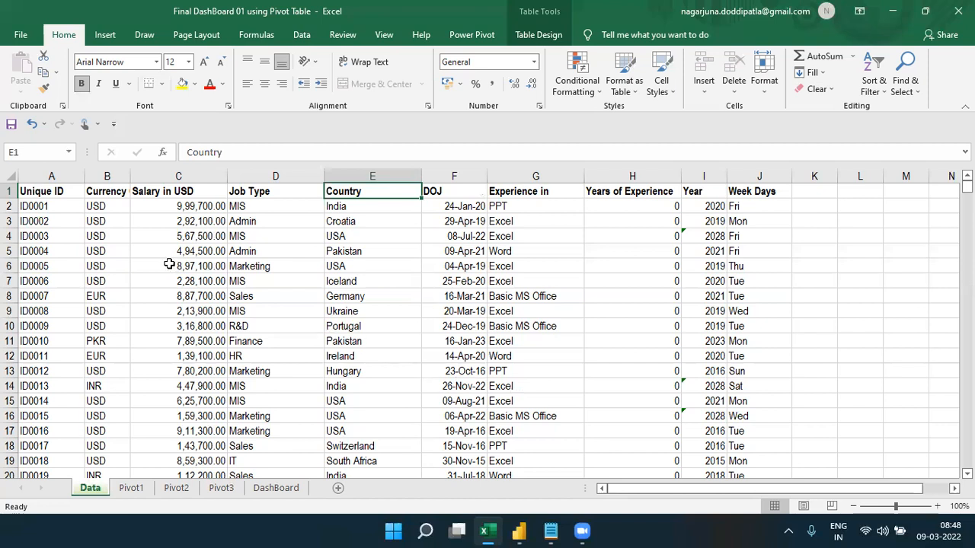
Examine the Data sheet's column headers one by one from Unique ID to Week Days, and return to Unique ID
{"action": "left_click", "coordinate": [14, 178]}
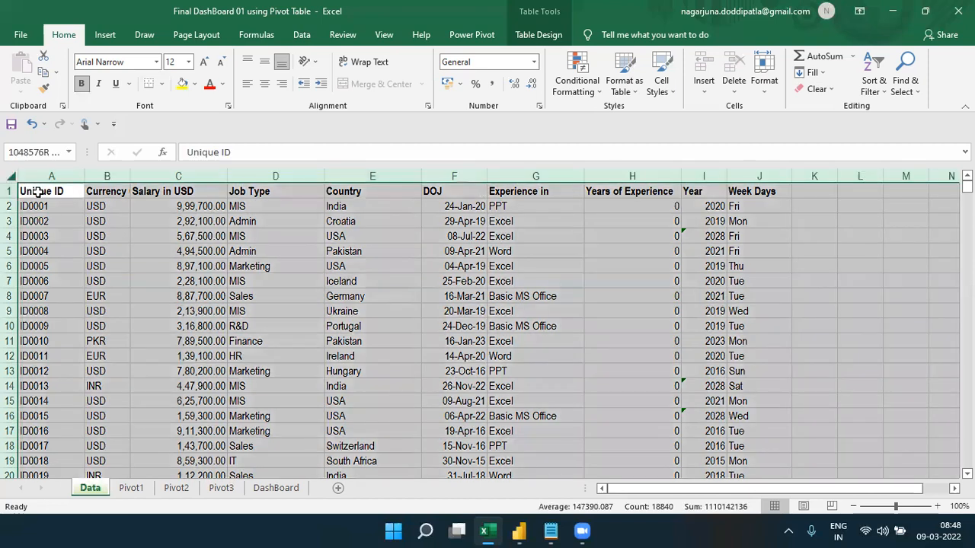
{"action": "left_click", "coordinate": [37, 193]}
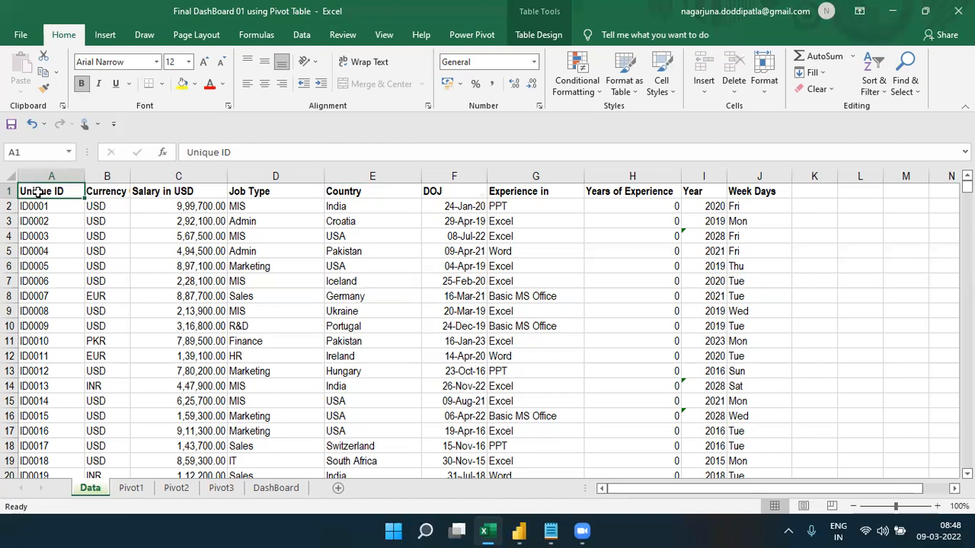
{"action": "key", "text": "Right"}
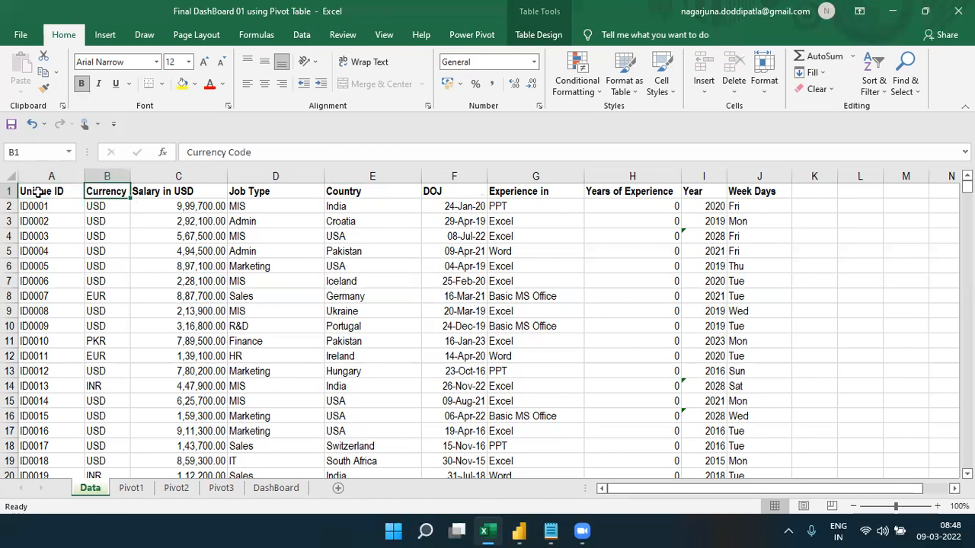
{"action": "key", "text": "Left"}
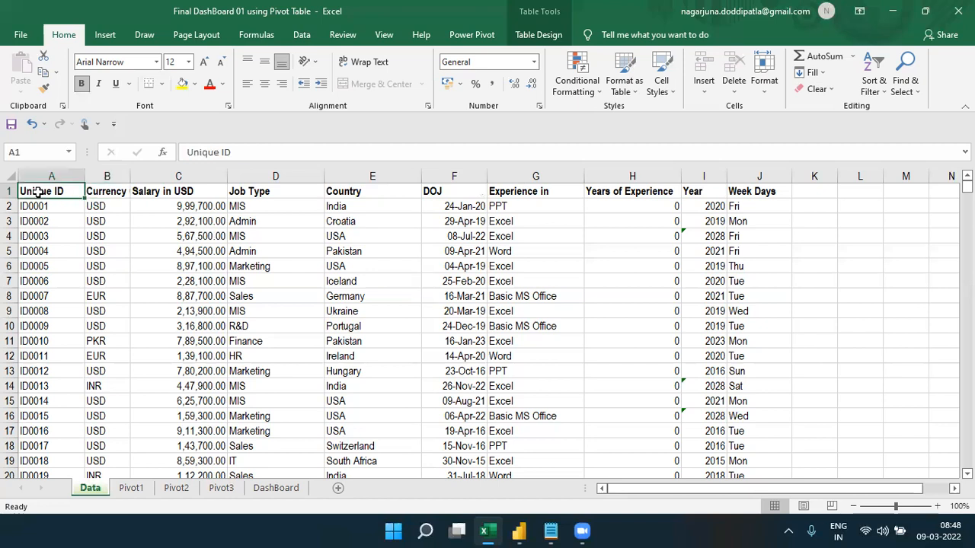
{"action": "key", "text": "Right"}
{"action": "key", "text": "Right"}
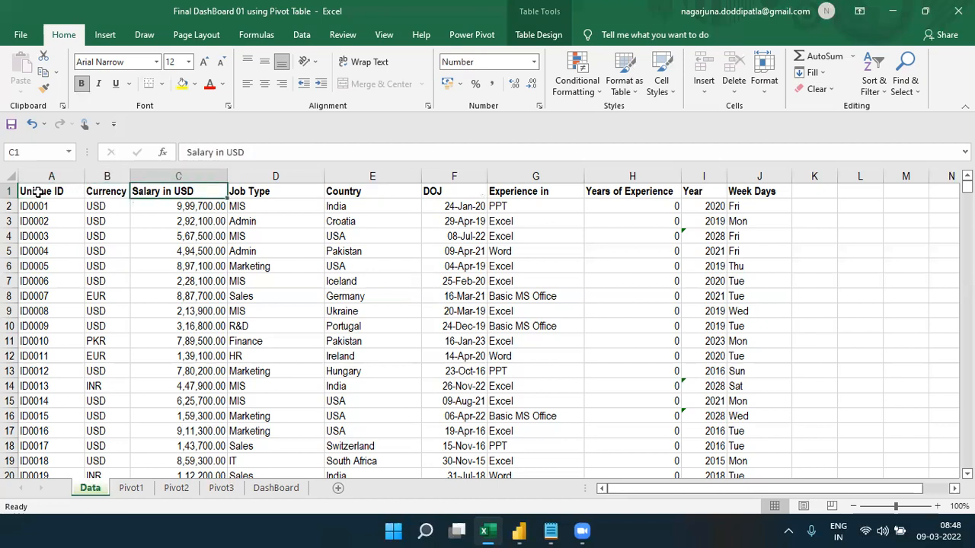
{"action": "key", "text": "Right"}
{"action": "key", "text": "Right"}
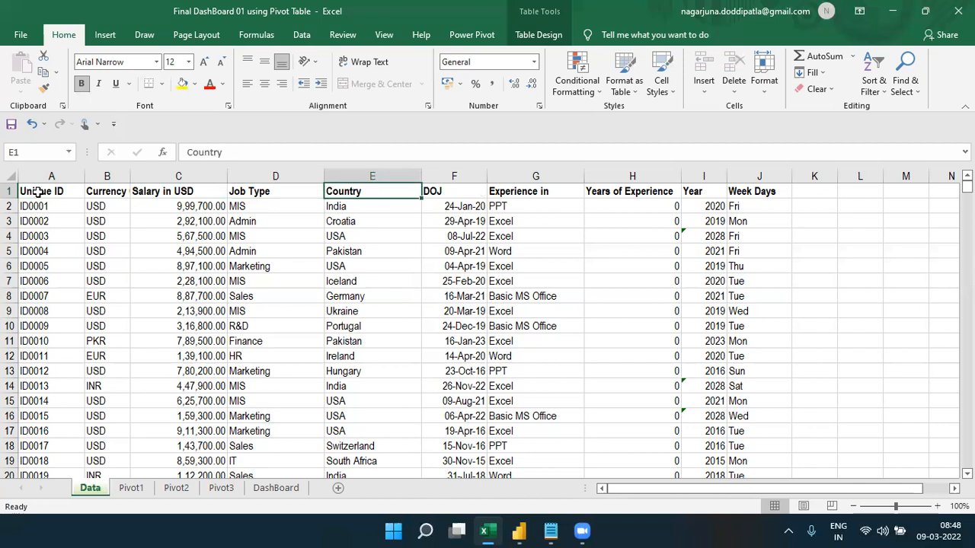
{"action": "key", "text": "Right"}
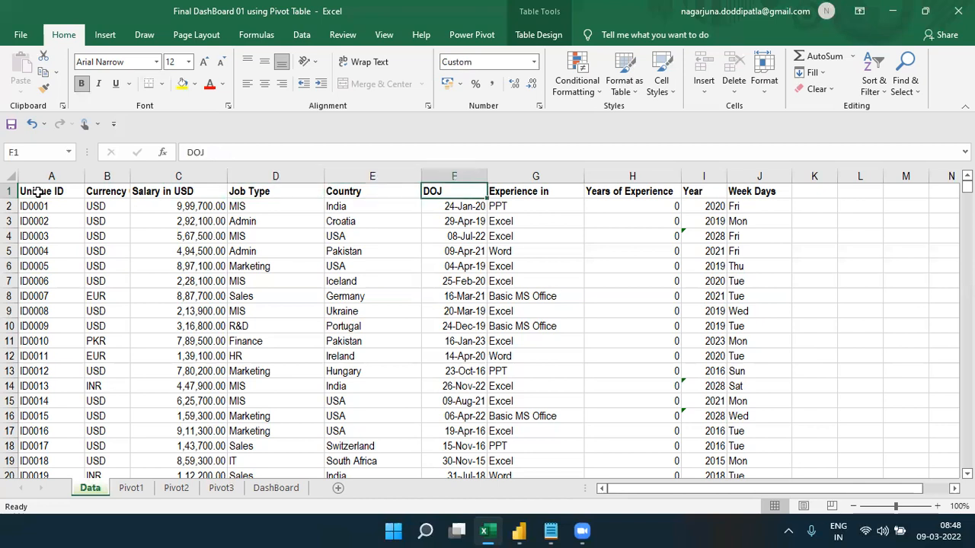
{"action": "key", "text": "Right"}
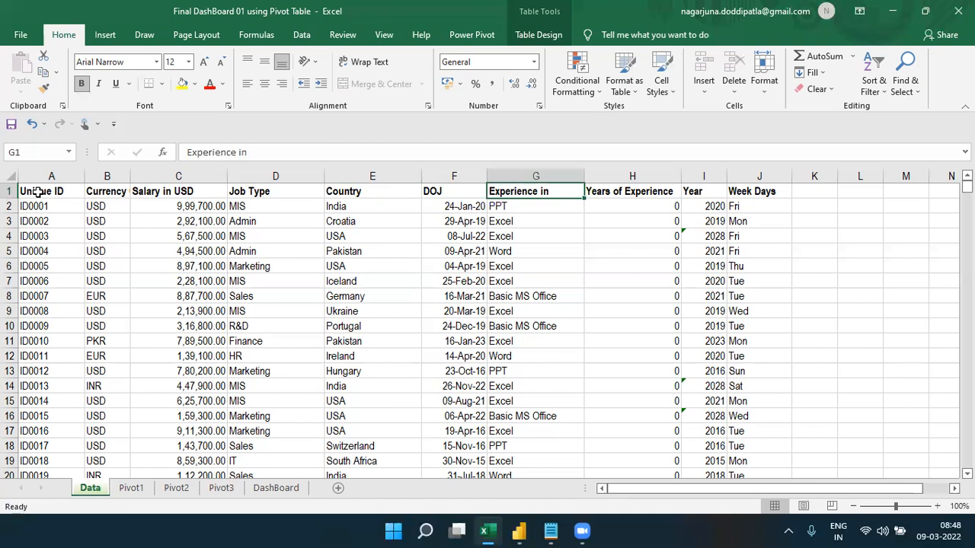
{"action": "key", "text": "Right"}
{"action": "key", "text": "Right"}
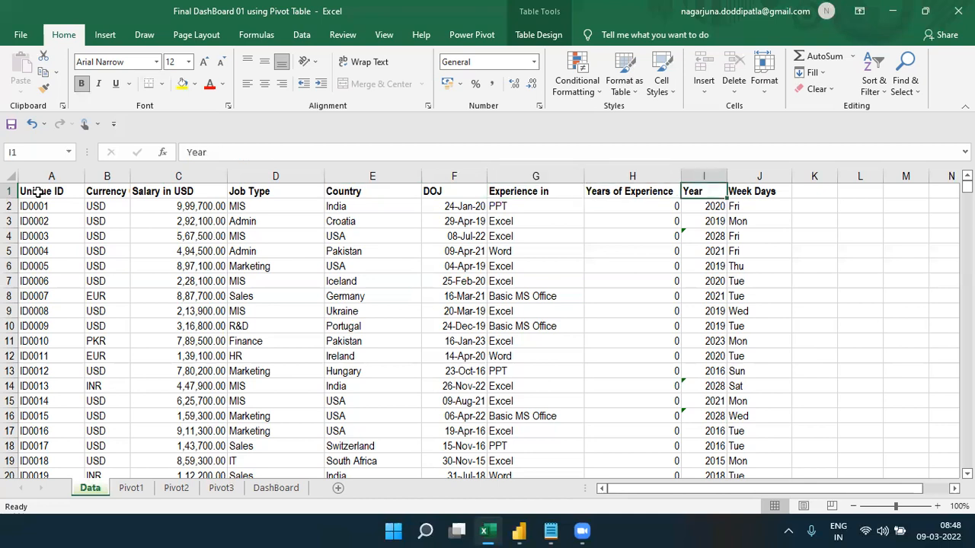
{"action": "key", "text": "Right"}
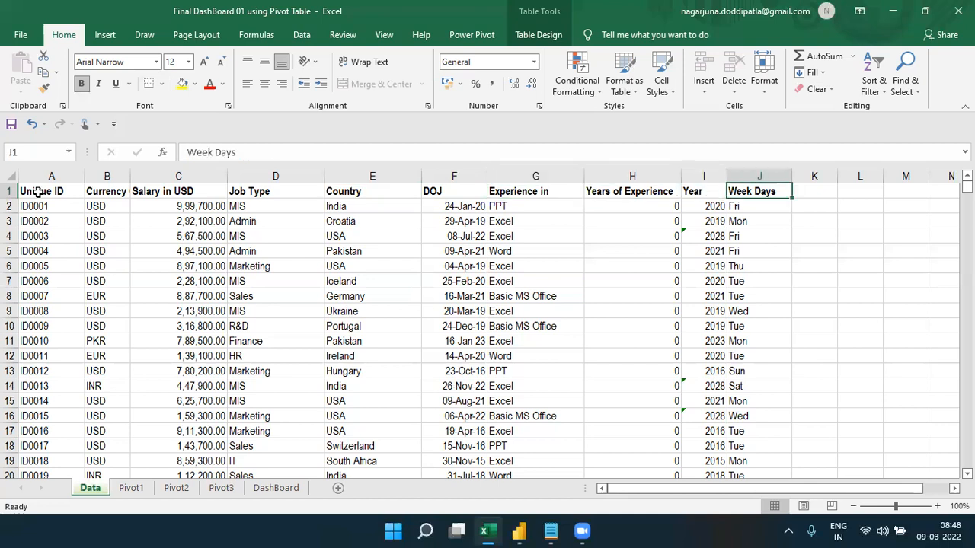
{"action": "key", "text": "Left"}
{"action": "key", "text": "Left"}
{"action": "key", "text": "Left"}
{"action": "key", "text": "Left"}
{"action": "key", "text": "Left"}
{"action": "key", "text": "Left"}
{"action": "key", "text": "Left"}
{"action": "key", "text": "Left"}
{"action": "key", "text": "Left"}
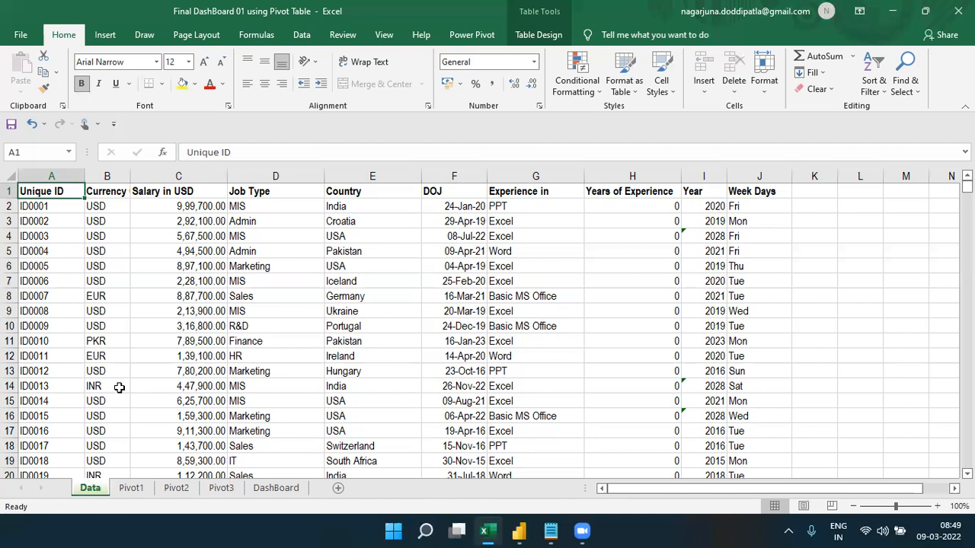
Review the Average Salary pivot table on the Pivot1 sheet, and look at the Pivot2 and Pivot3 sheets
{"action": "left_click", "coordinate": [131, 488]}
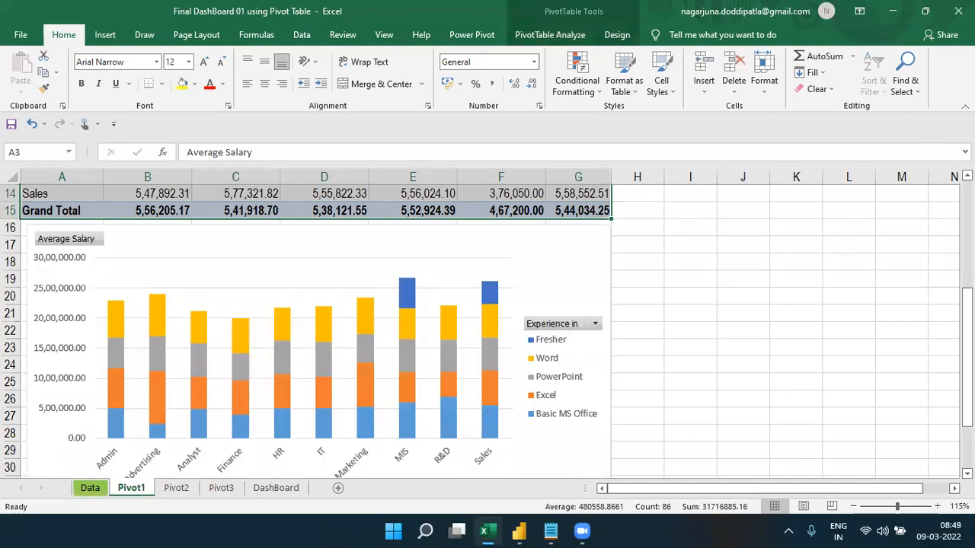
{"action": "left_click_drag", "start_coordinate": [968, 357], "coordinate": [968, 248]}
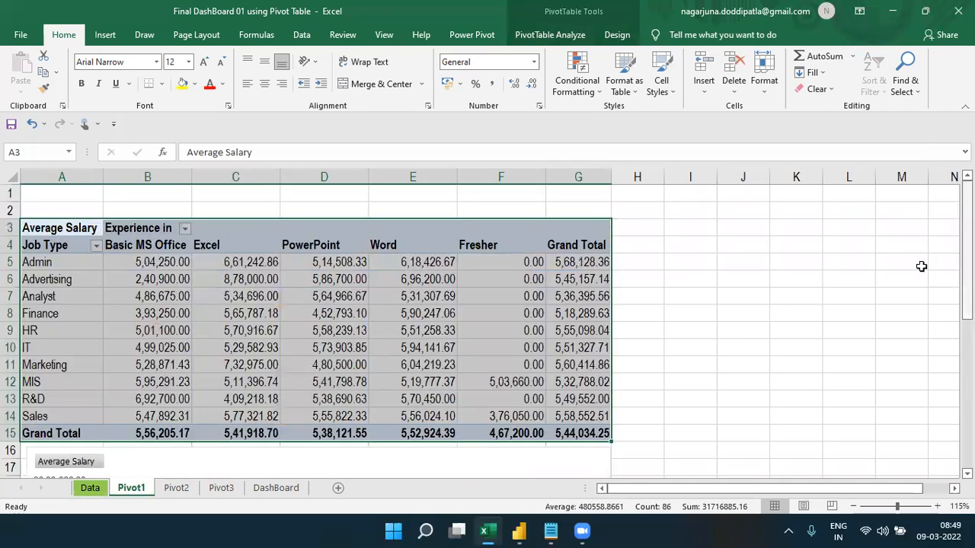
{"action": "left_click", "coordinate": [749, 346]}
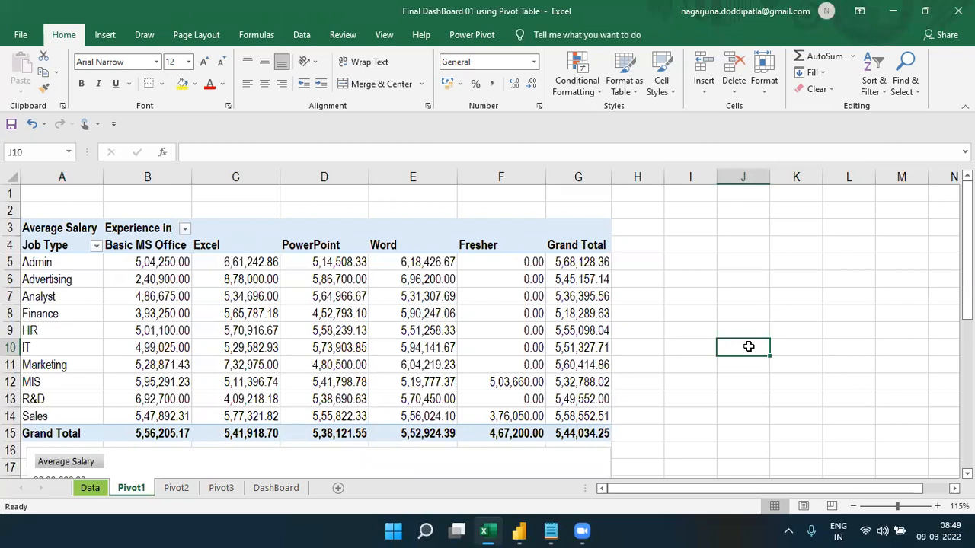
{"action": "left_click", "coordinate": [854, 506]}
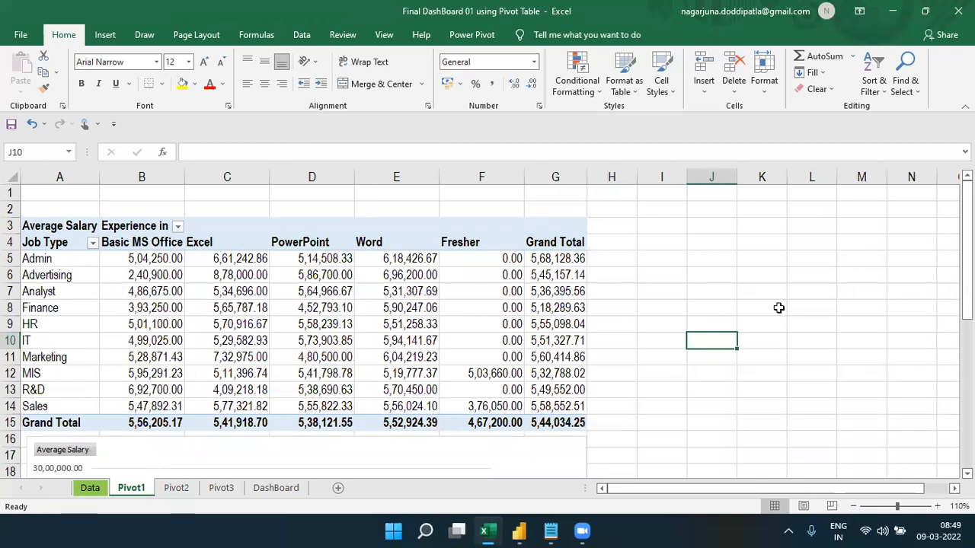
{"action": "left_click", "coordinate": [177, 488]}
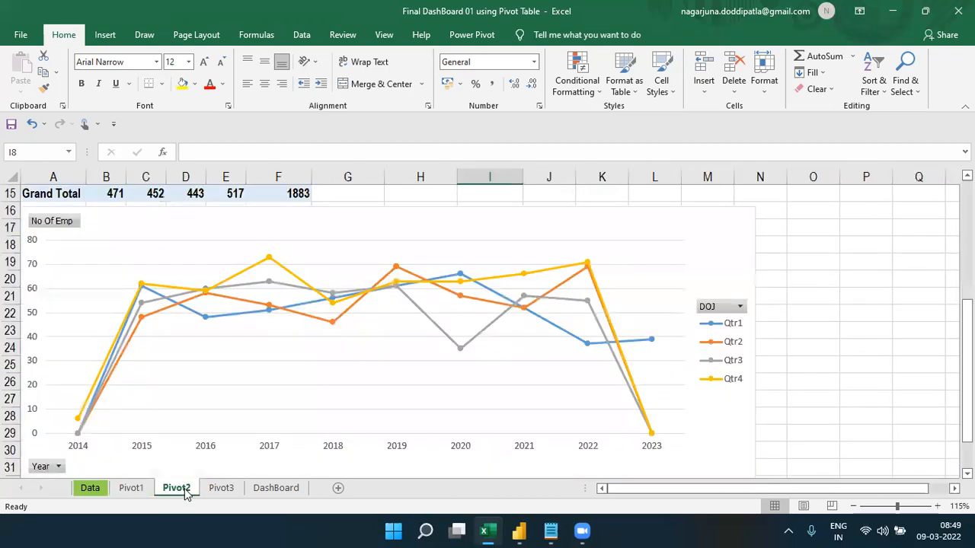
{"action": "left_click", "coordinate": [221, 488]}
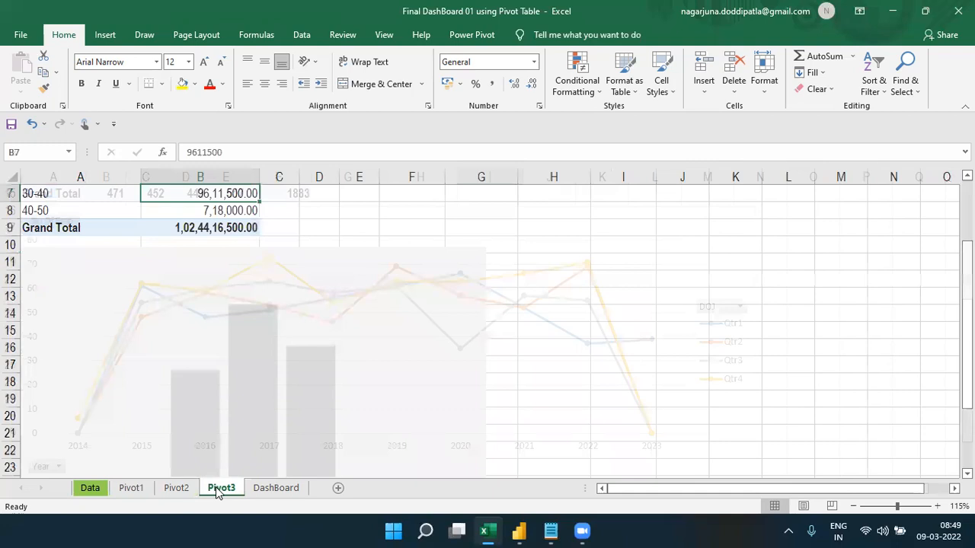
On the DashBoard sheet, filter the charts by Excel, PowerPoint and Word experience in turn, with Germany and finally iran as the country
{"action": "left_click", "coordinate": [259, 494]}
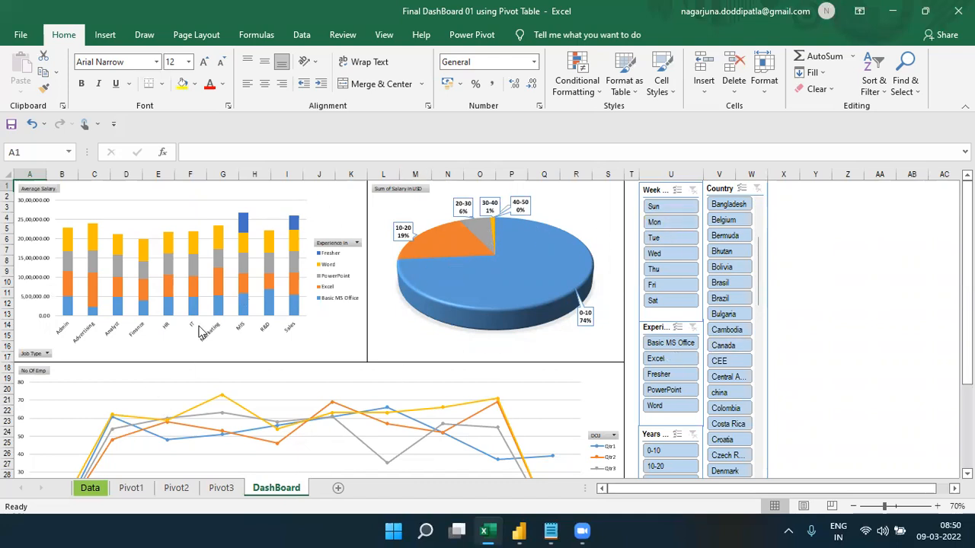
{"action": "left_click", "coordinate": [665, 361]}
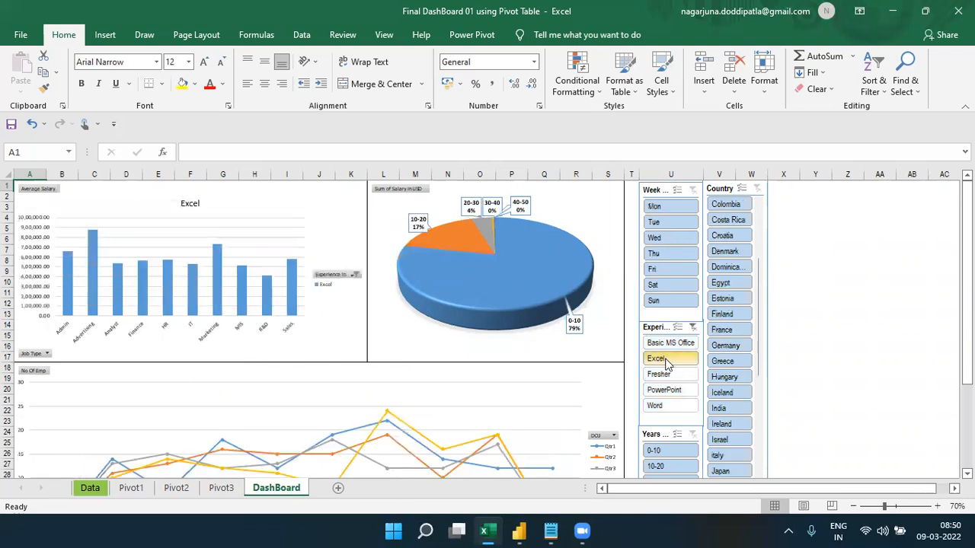
{"action": "left_click", "coordinate": [724, 352]}
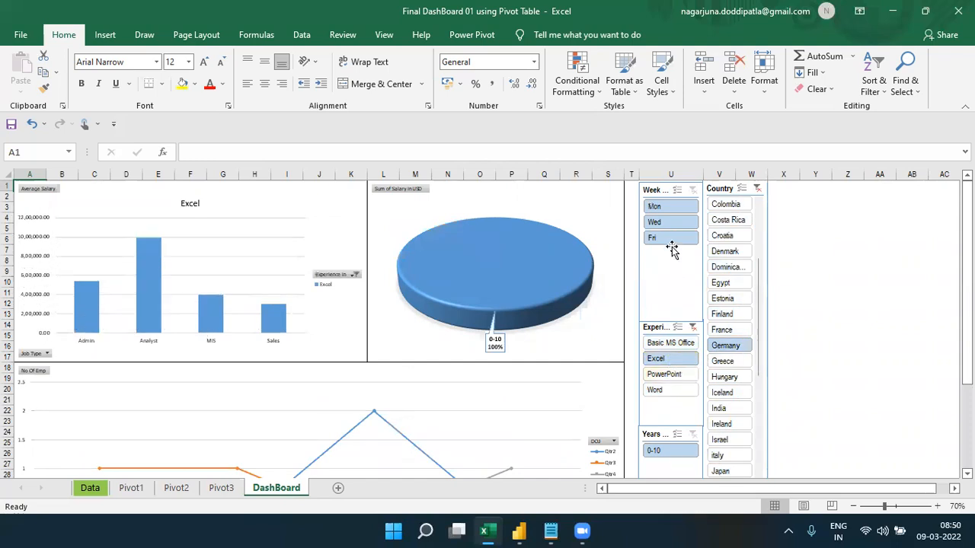
{"action": "left_click", "coordinate": [669, 372]}
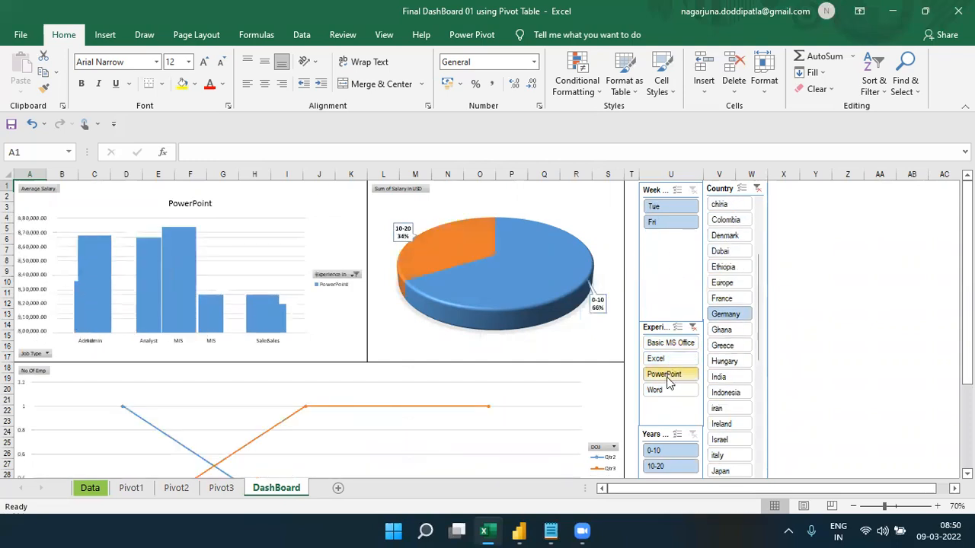
{"action": "left_click", "coordinate": [668, 392]}
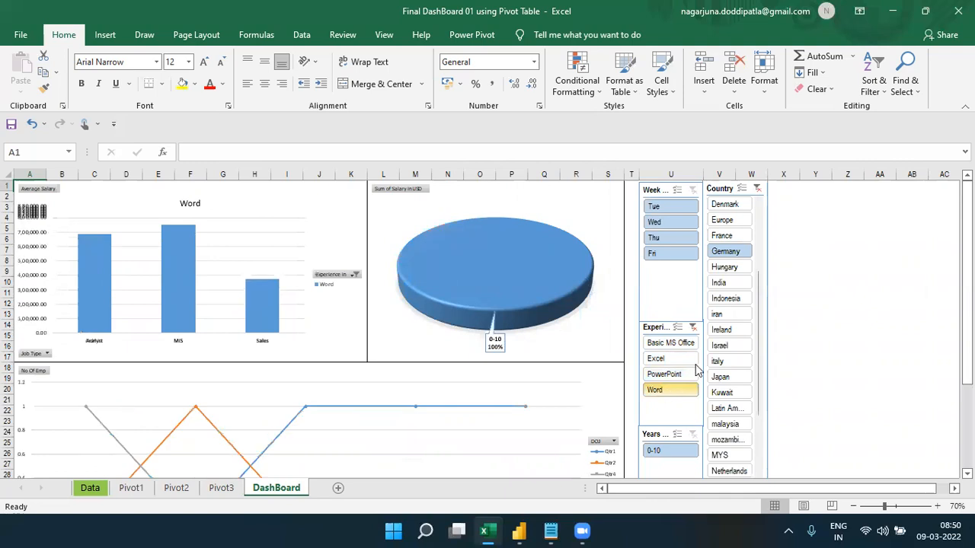
{"action": "left_click", "coordinate": [721, 315]}
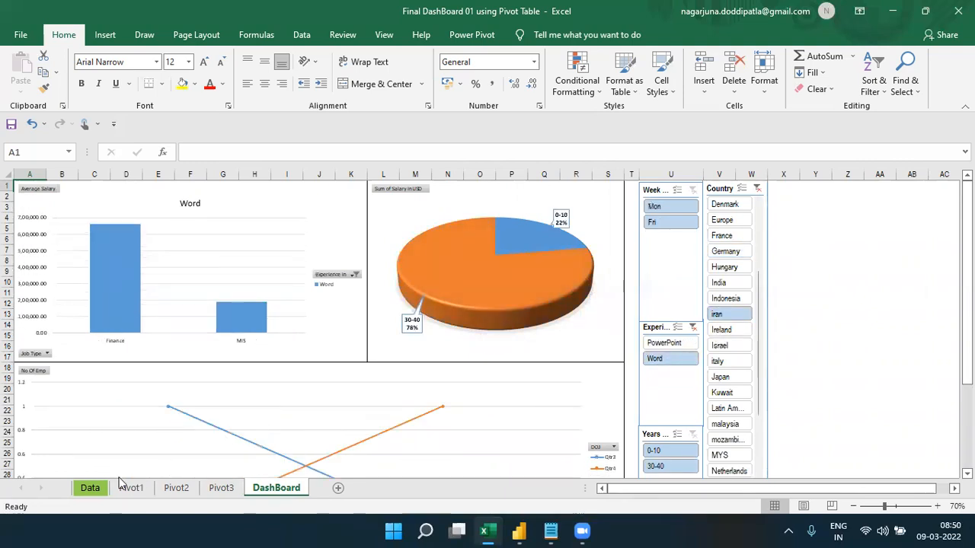
Look back at the Data sheet, return to the DashBoard sheet and clear the Experience and Country slicer filters
{"action": "left_click", "coordinate": [90, 488]}
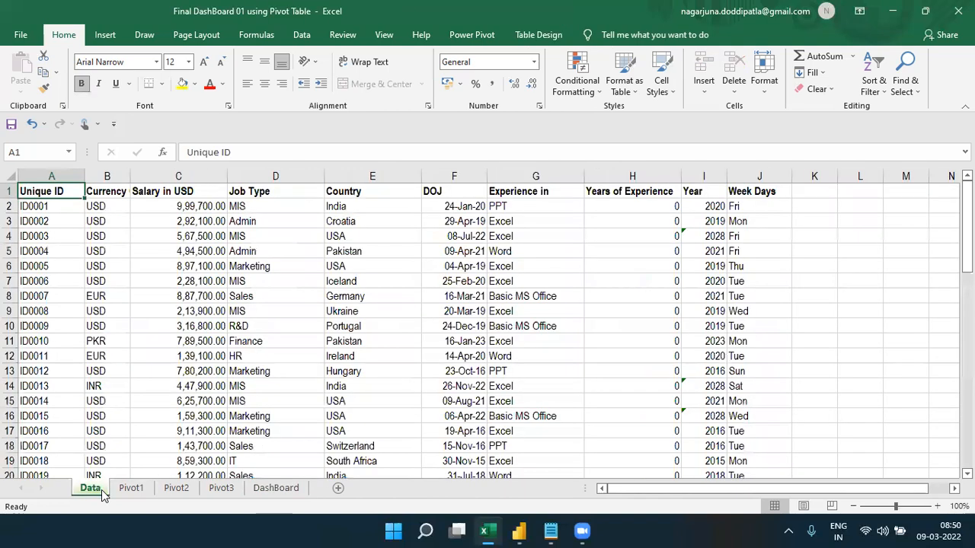
{"action": "left_click", "coordinate": [274, 490]}
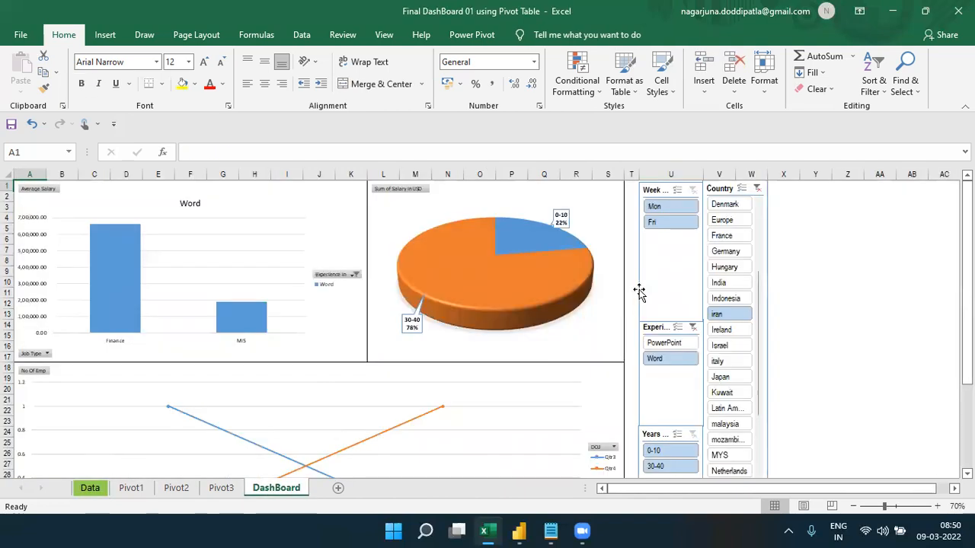
{"action": "left_click", "coordinate": [693, 328]}
{"action": "left_click", "coordinate": [757, 191]}
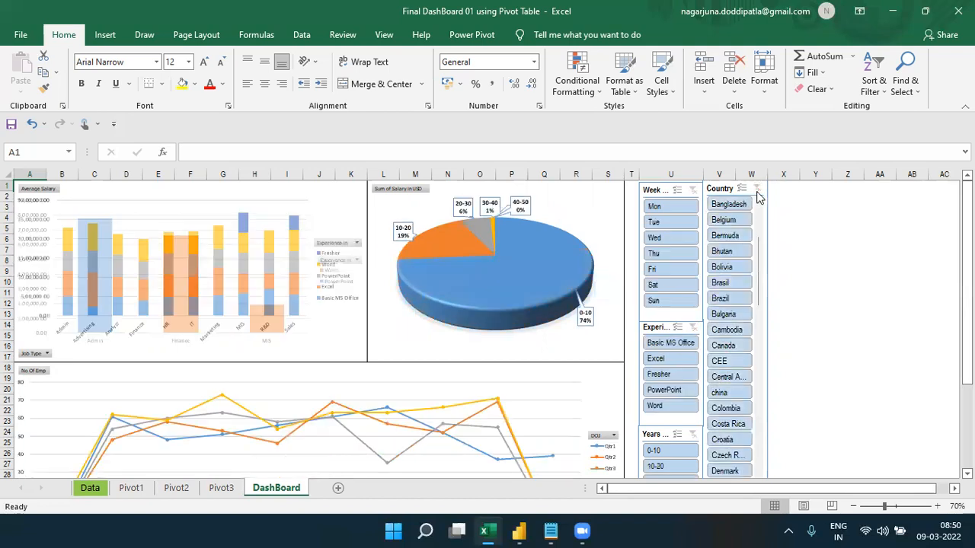
Switch to Power BI Desktop and open the Excel workbook Final DashBoard 01 using Pivot Table from the Sources folder as a data source
{"action": "left_click", "coordinate": [90, 488]}
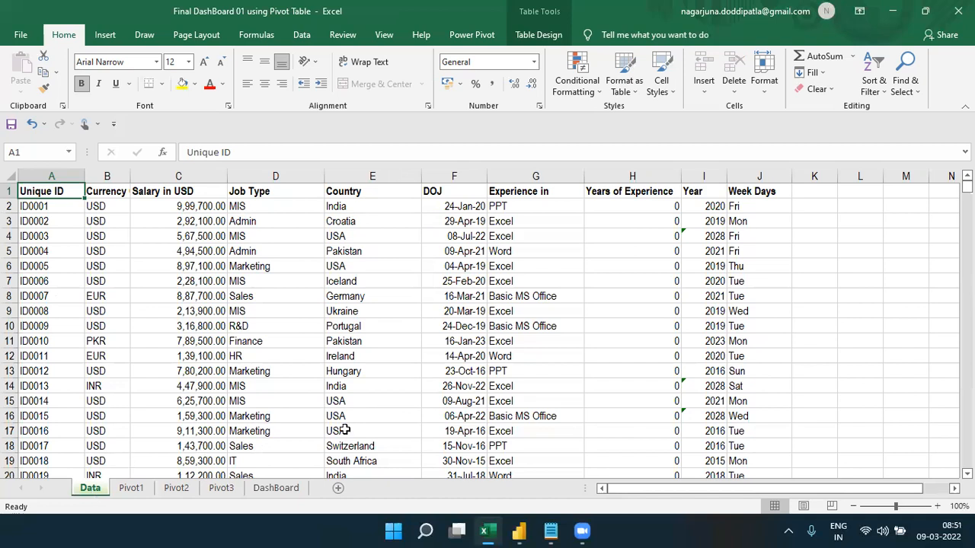
{"action": "left_click", "coordinate": [518, 532]}
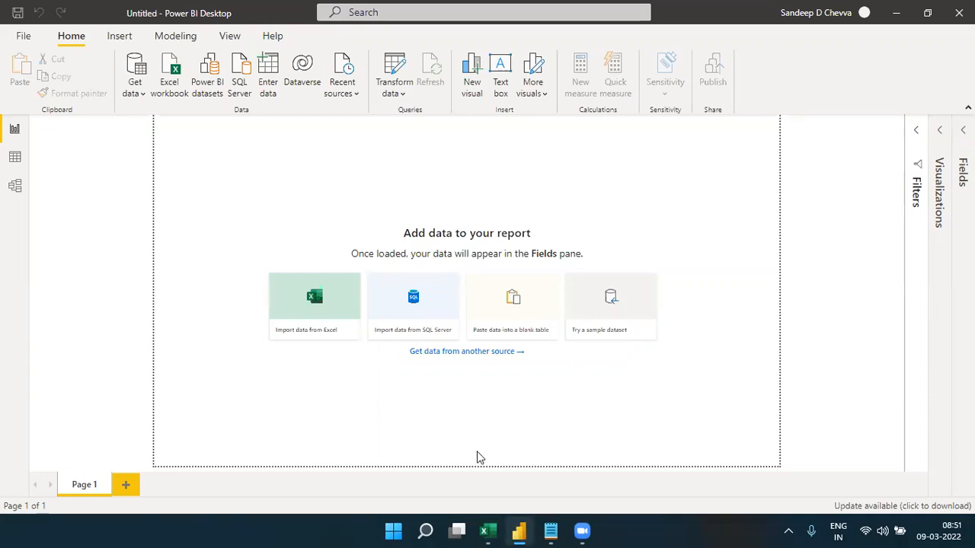
{"action": "left_click", "coordinate": [171, 82]}
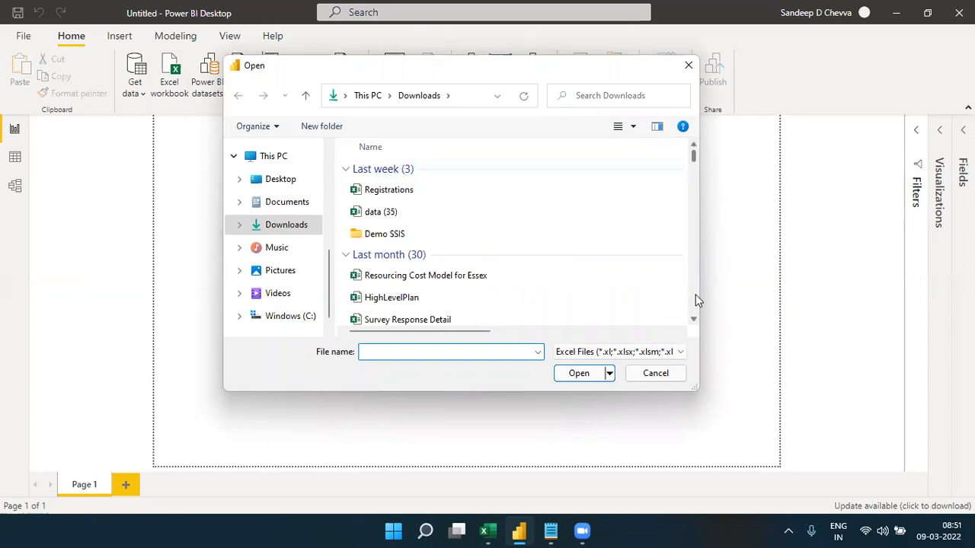
{"action": "scroll", "coordinate": [696, 297], "scroll_direction": "down", "scroll_amount": 2}
{"action": "scroll", "coordinate": [695, 297], "scroll_direction": "down", "scroll_amount": 1}
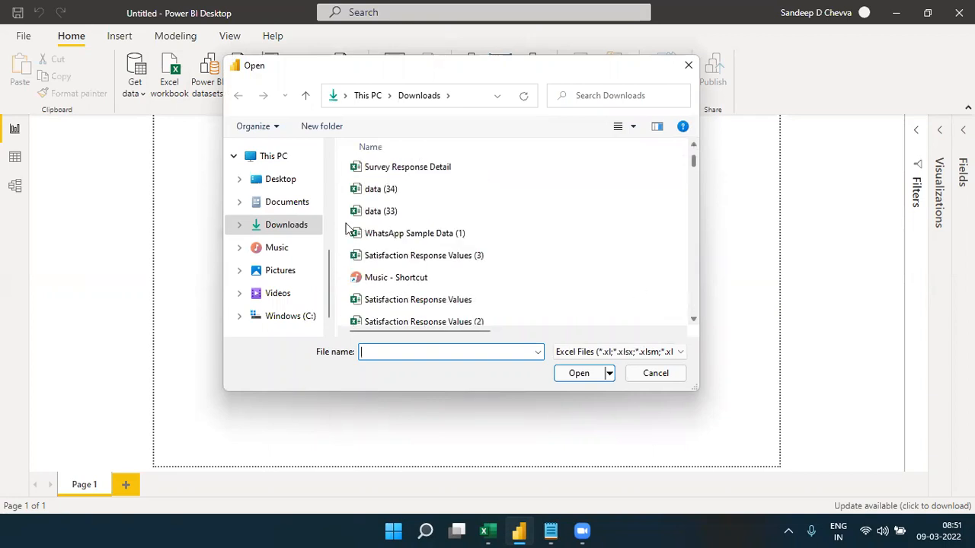
{"action": "scroll", "coordinate": [326, 200], "scroll_direction": "up", "scroll_amount": 3}
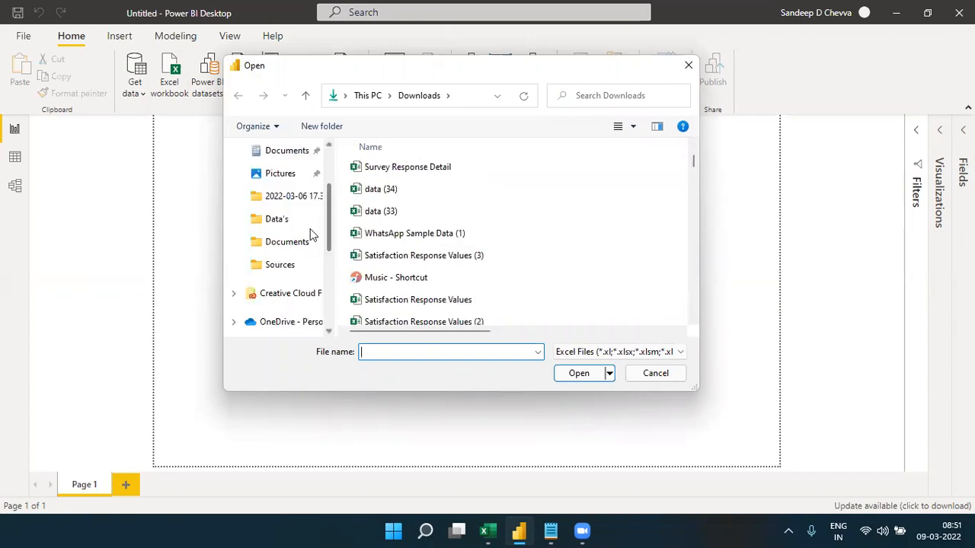
{"action": "left_click", "coordinate": [284, 266]}
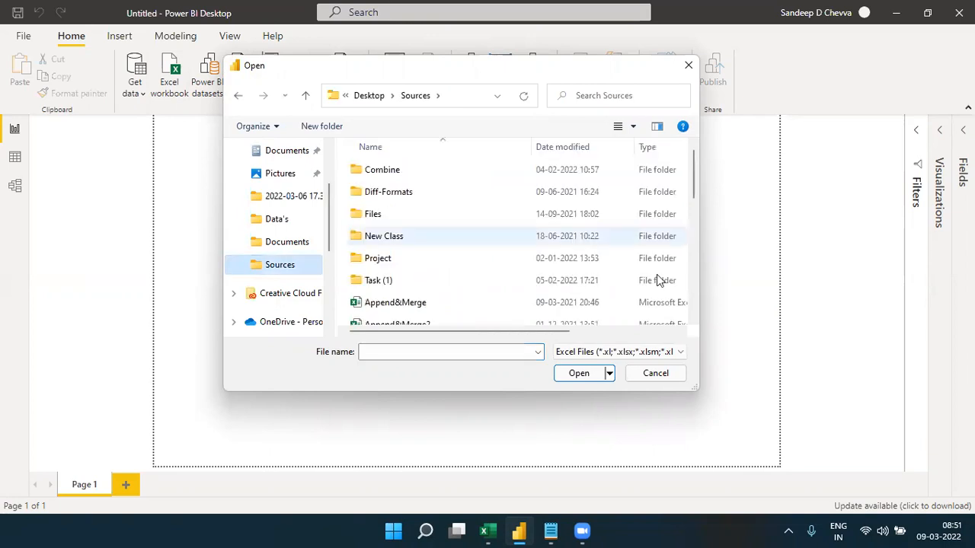
{"action": "scroll", "coordinate": [694, 296], "scroll_direction": "down", "scroll_amount": 3}
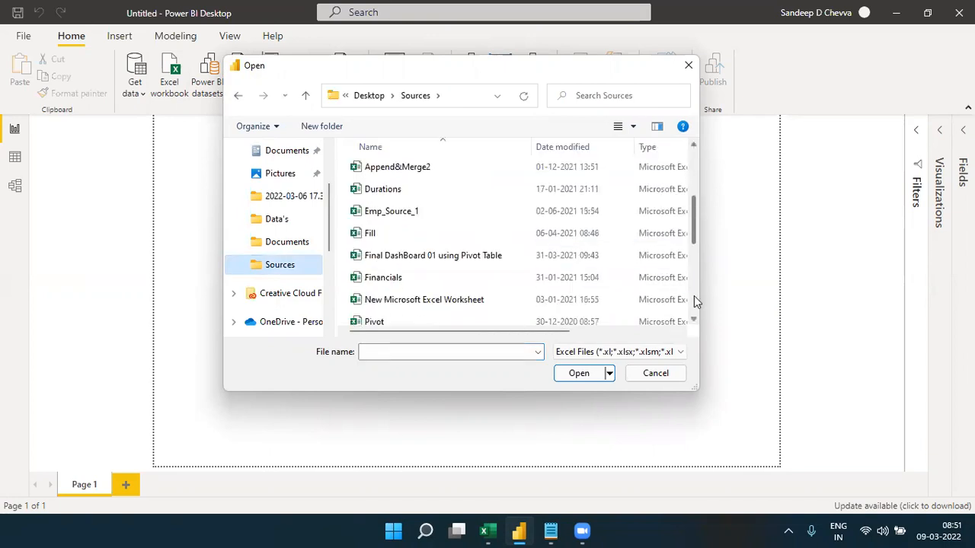
{"action": "left_click", "coordinate": [361, 258]}
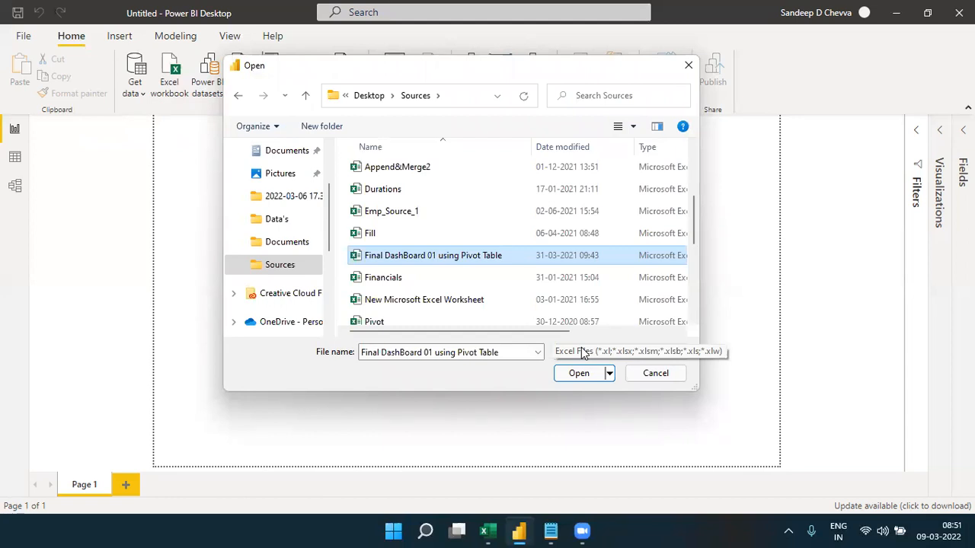
{"action": "left_click", "coordinate": [579, 374]}
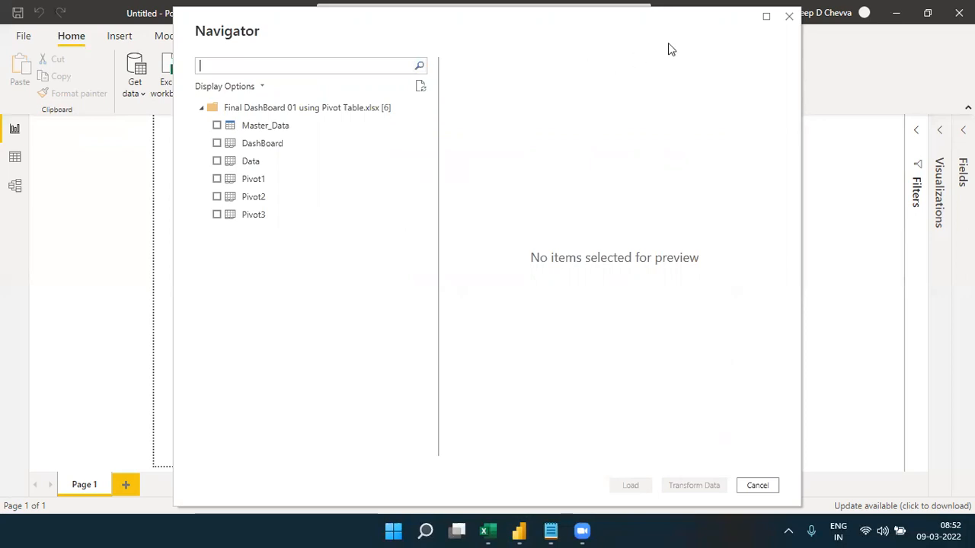
Enlarge the Navigator and preview the Pivot1 sheet and the Master_Data table
{"action": "double_click", "coordinate": [745, 30]}
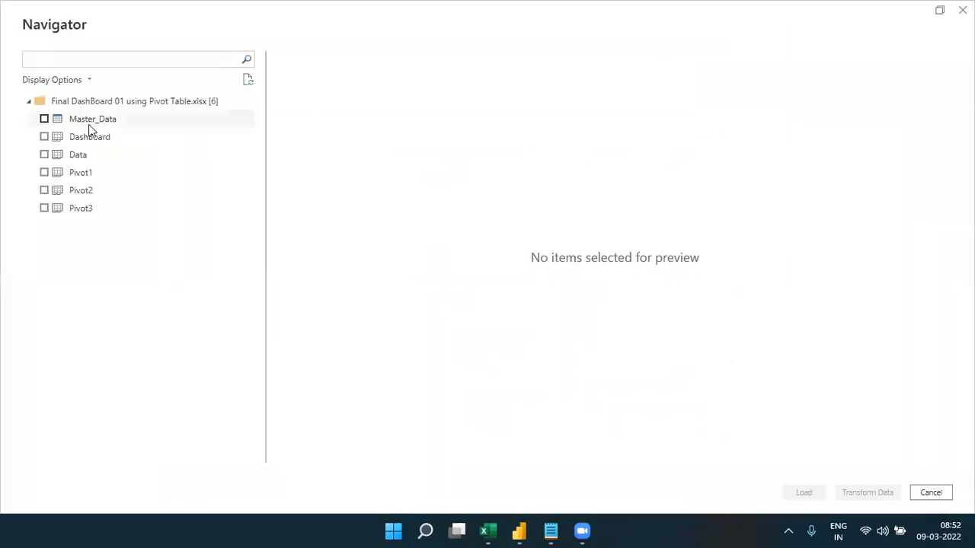
{"action": "left_click", "coordinate": [76, 182]}
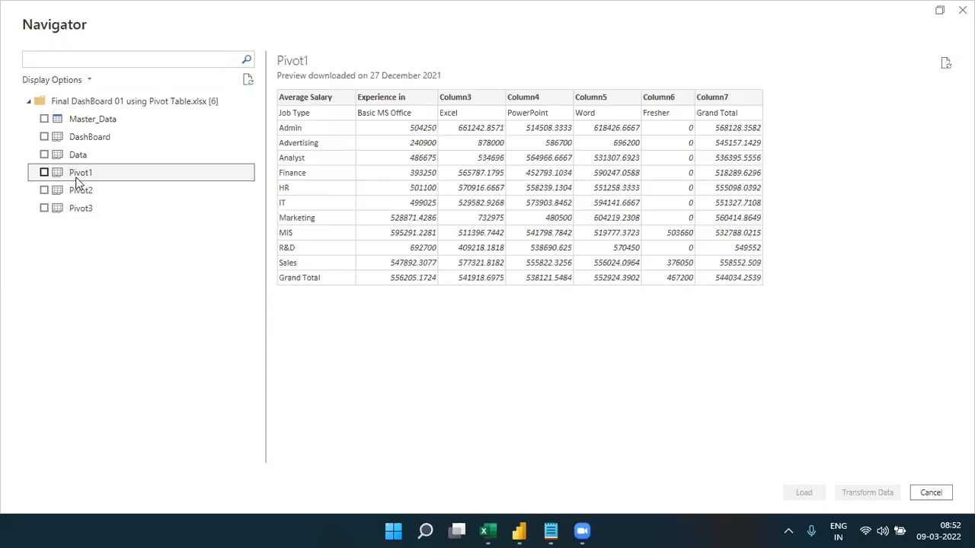
{"action": "left_click", "coordinate": [97, 128]}
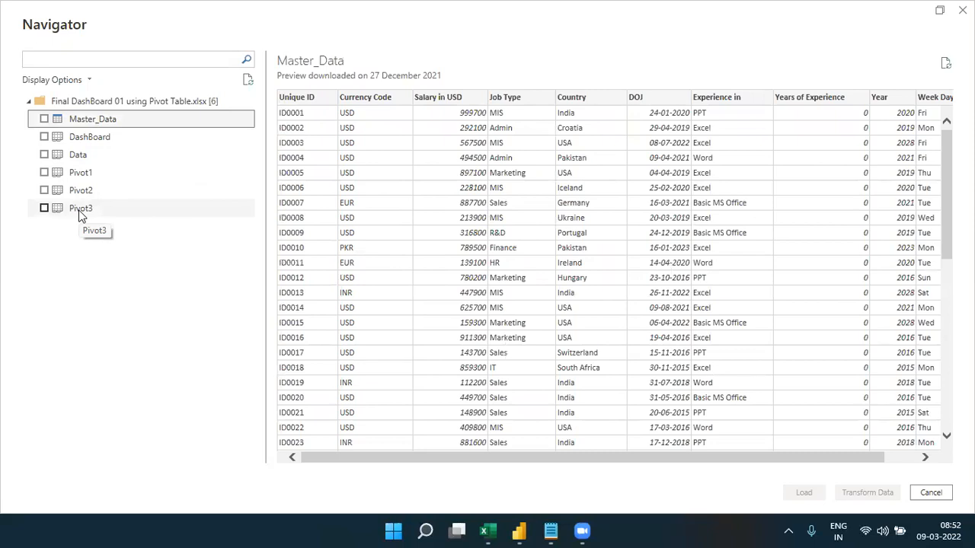
Choose only the Master_Data table for import, check its preview and open it for transformation in Power Query Editor
{"action": "left_click", "coordinate": [44, 120]}
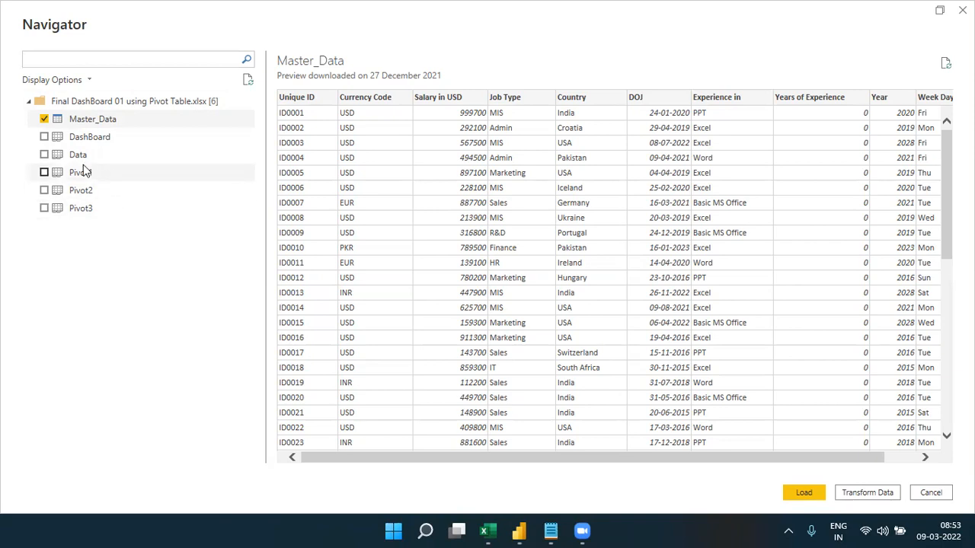
{"action": "left_click", "coordinate": [44, 173]}
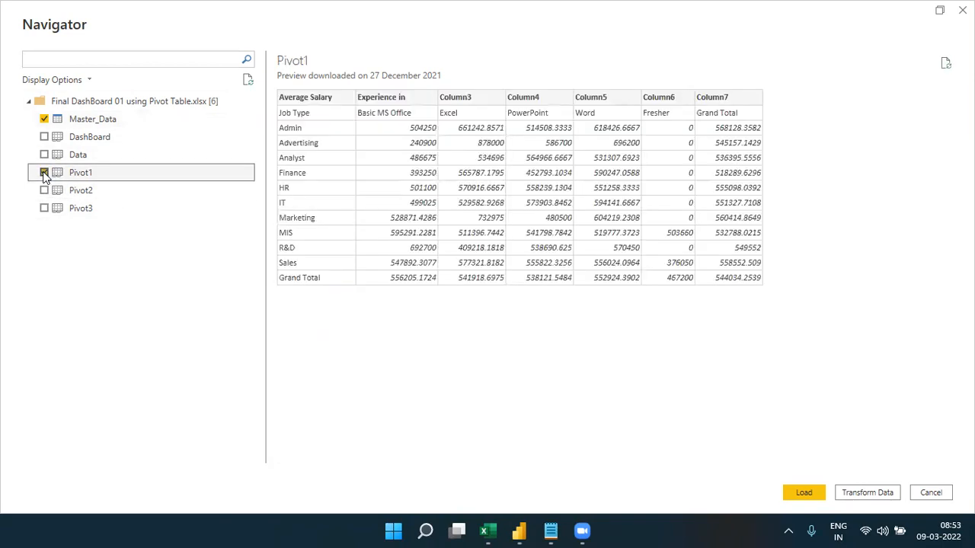
{"action": "left_click", "coordinate": [44, 173]}
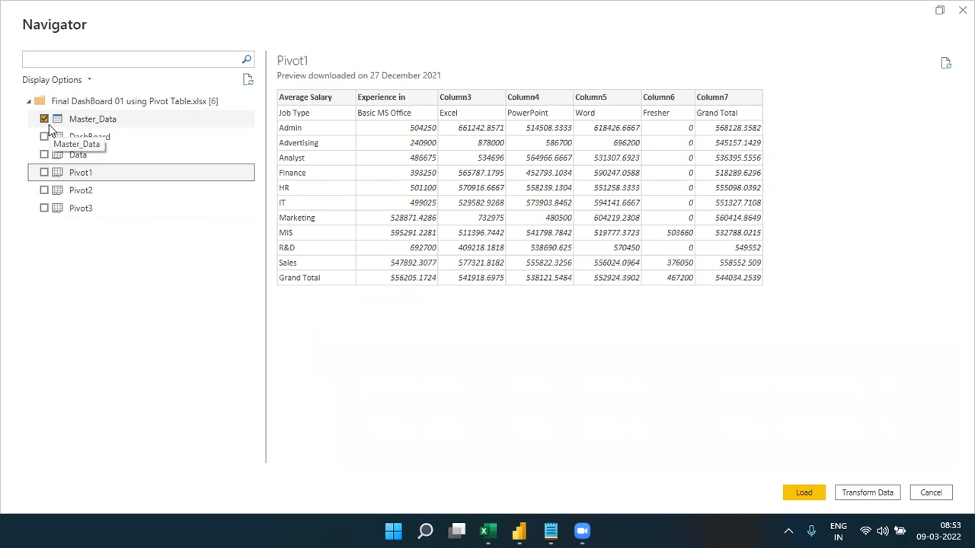
{"action": "left_click", "coordinate": [82, 123]}
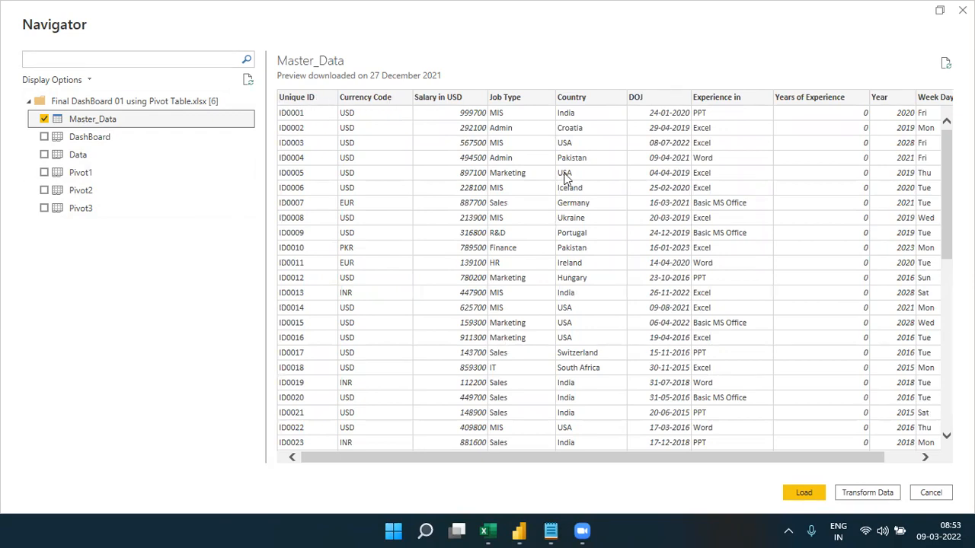
{"action": "mouse_move", "coordinate": [498, 455]}
{"action": "left_mouse_down"}
{"action": "mouse_move", "coordinate": [576, 460]}
{"action": "mouse_move", "coordinate": [492, 462]}
{"action": "left_mouse_up"}
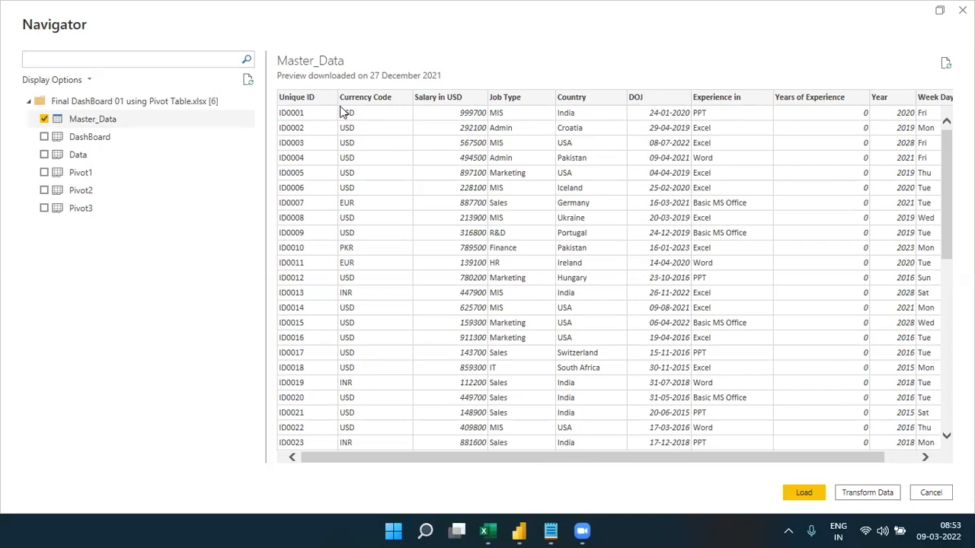
{"action": "mouse_move", "coordinate": [333, 457]}
{"action": "left_mouse_down"}
{"action": "mouse_move", "coordinate": [408, 463]}
{"action": "mouse_move", "coordinate": [332, 462]}
{"action": "left_mouse_up"}
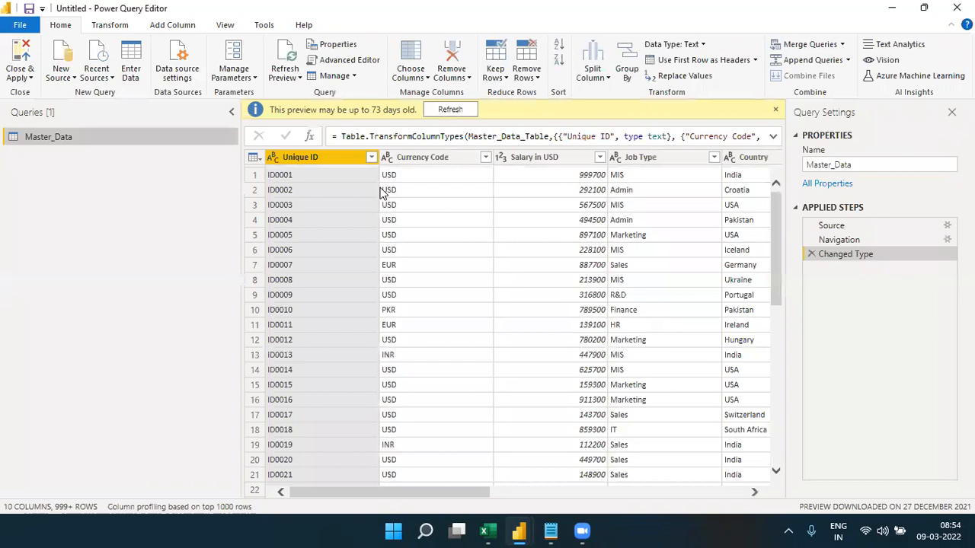
Refresh the outdated Master_Data preview, look across its columns and narrow the Queries pane
{"action": "left_click", "coordinate": [470, 111]}
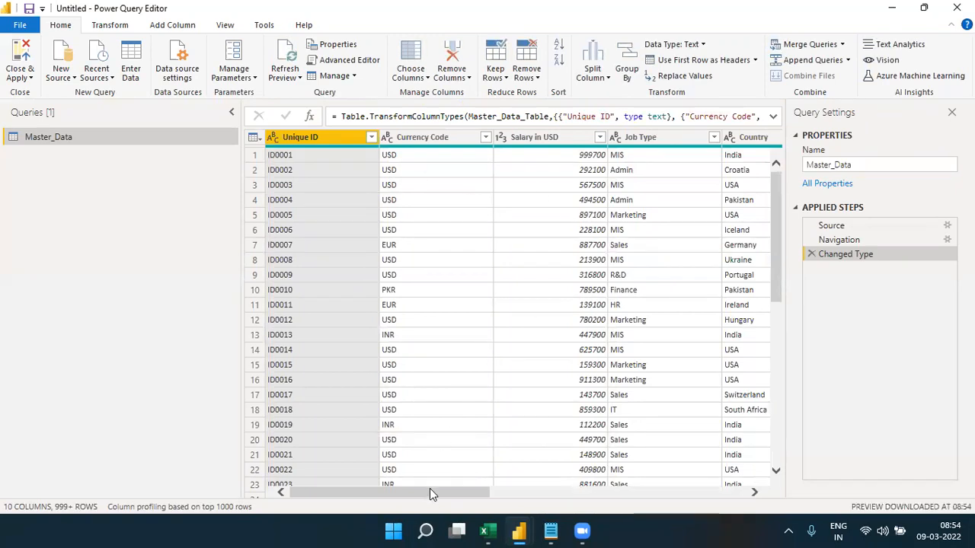
{"action": "left_click_drag", "start_coordinate": [430, 492], "coordinate": [714, 485]}
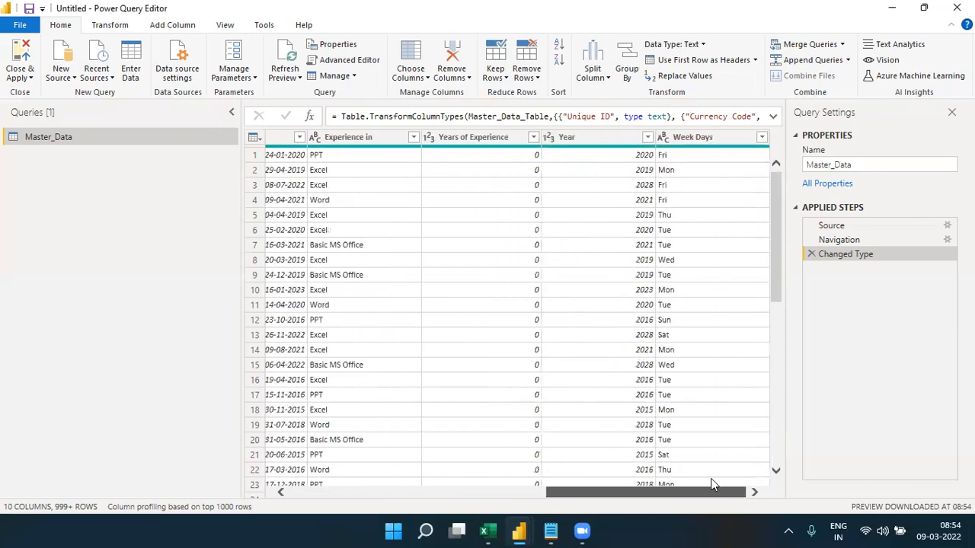
{"action": "left_click_drag", "start_coordinate": [711, 481], "coordinate": [399, 453]}
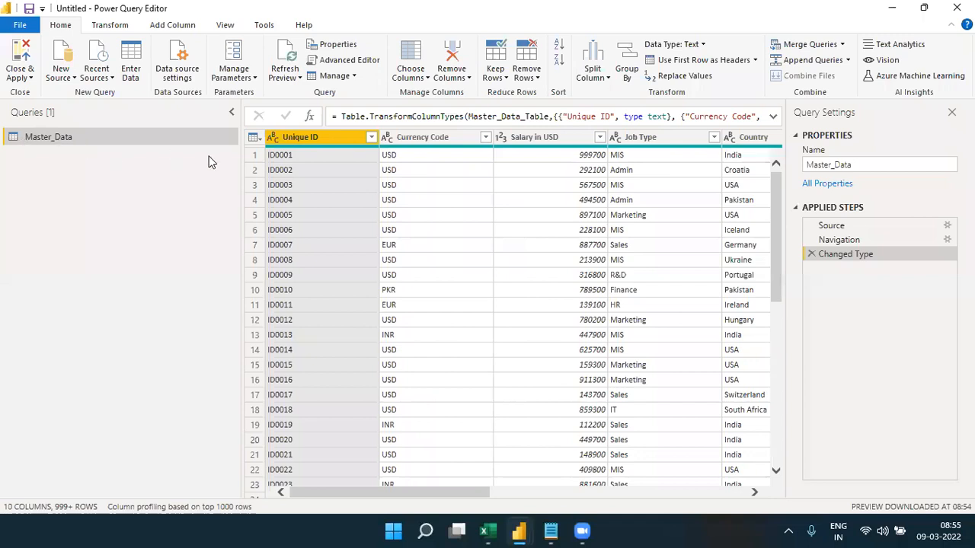
{"action": "left_click_drag", "start_coordinate": [242, 159], "coordinate": [155, 161]}
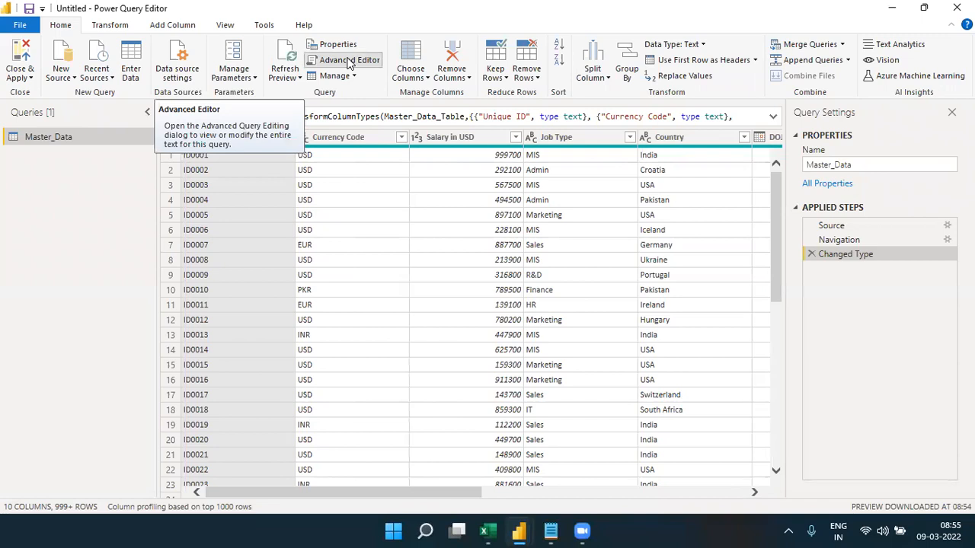
Review the Master_Data query code in the Advanced Editor, from the source table name to the column types, and close it without changes
{"action": "left_click", "coordinate": [347, 61]}
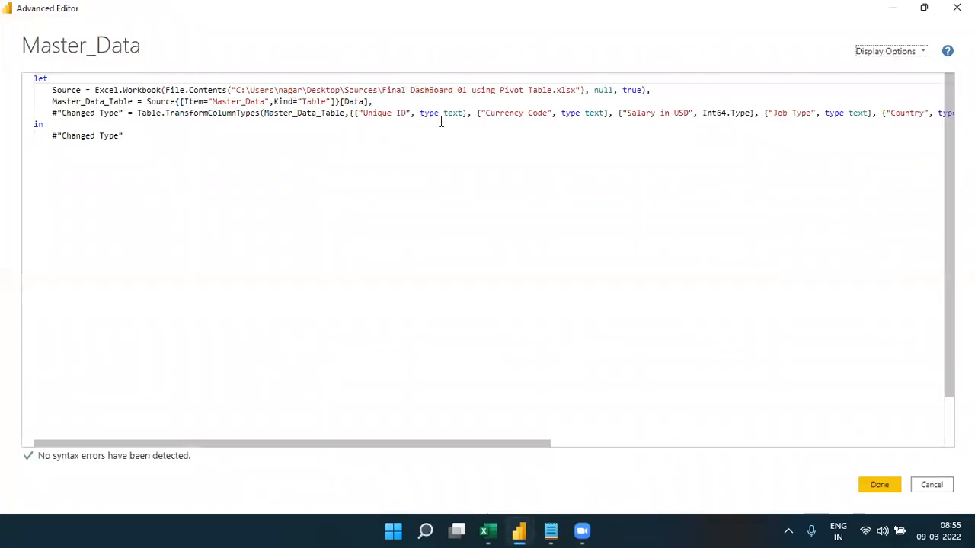
{"action": "double_click", "coordinate": [307, 102]}
{"action": "double_click", "coordinate": [253, 100]}
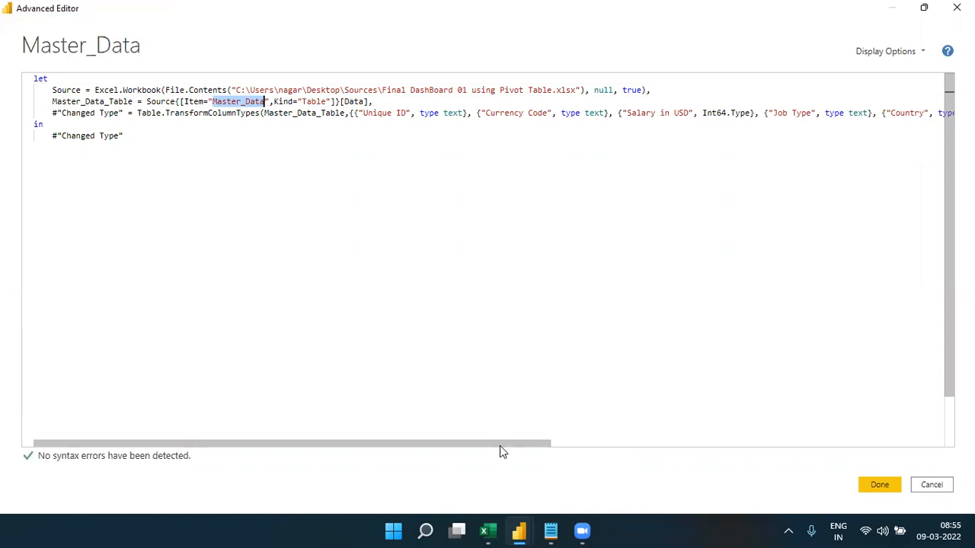
{"action": "left_click_drag", "start_coordinate": [499, 446], "coordinate": [884, 448]}
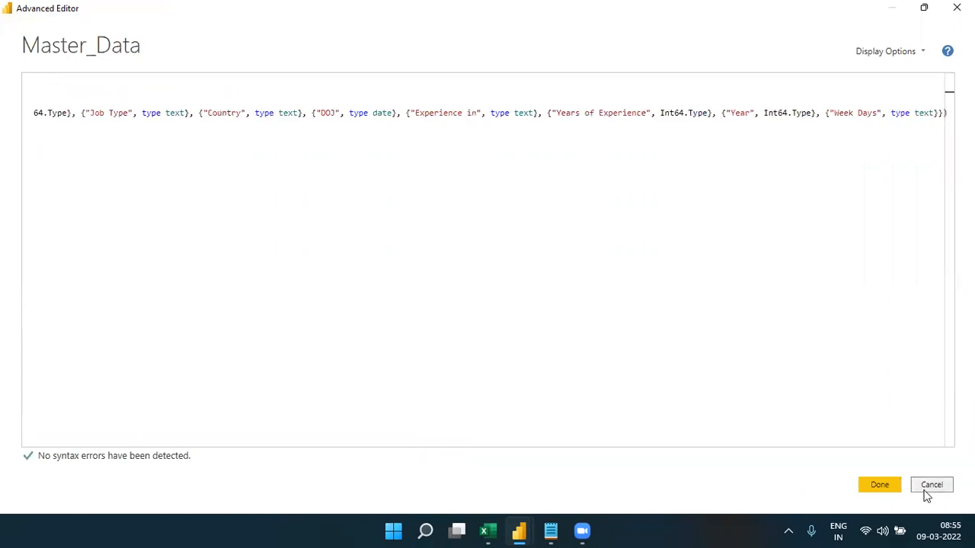
{"action": "left_click", "coordinate": [931, 485]}
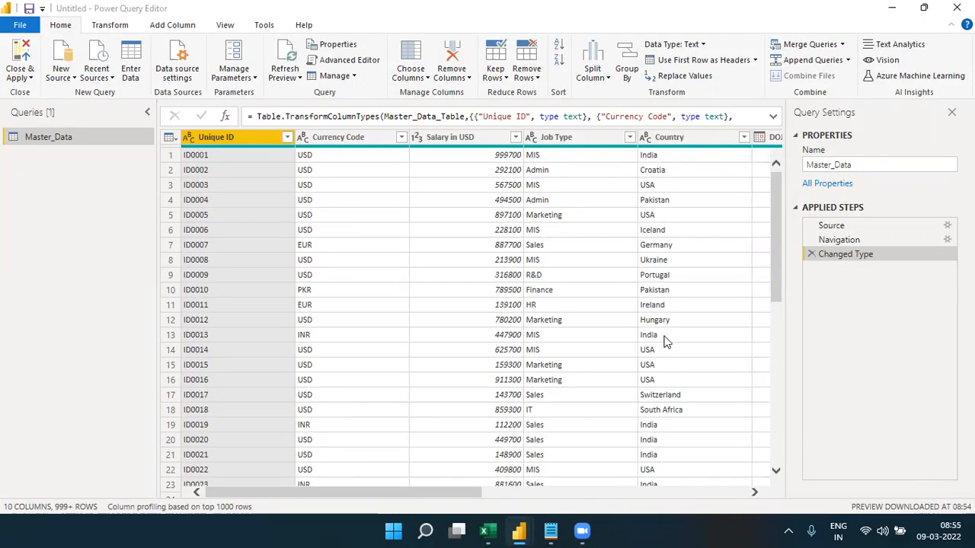
Rename the Salary in USD column to Salary
{"action": "double_click", "coordinate": [465, 139]}
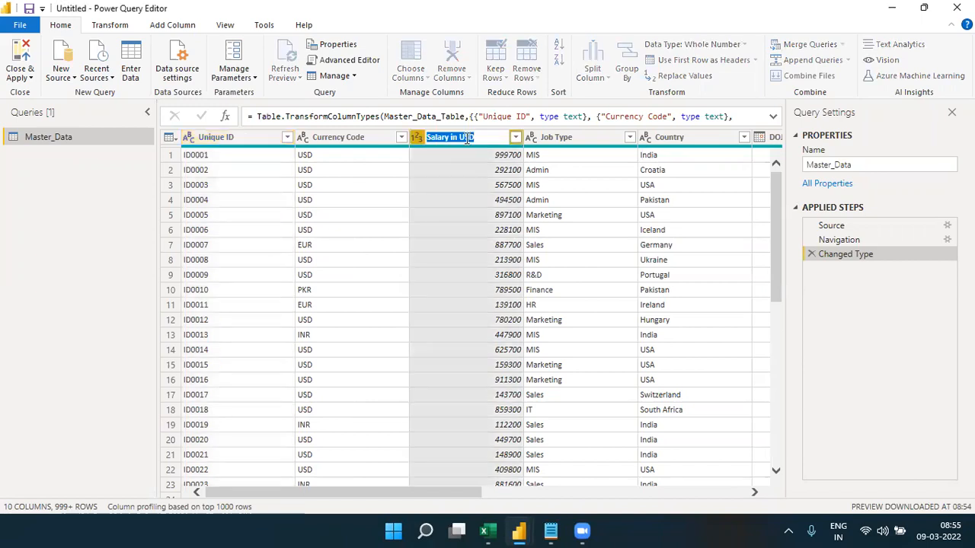
{"action": "key", "text": "Return"}
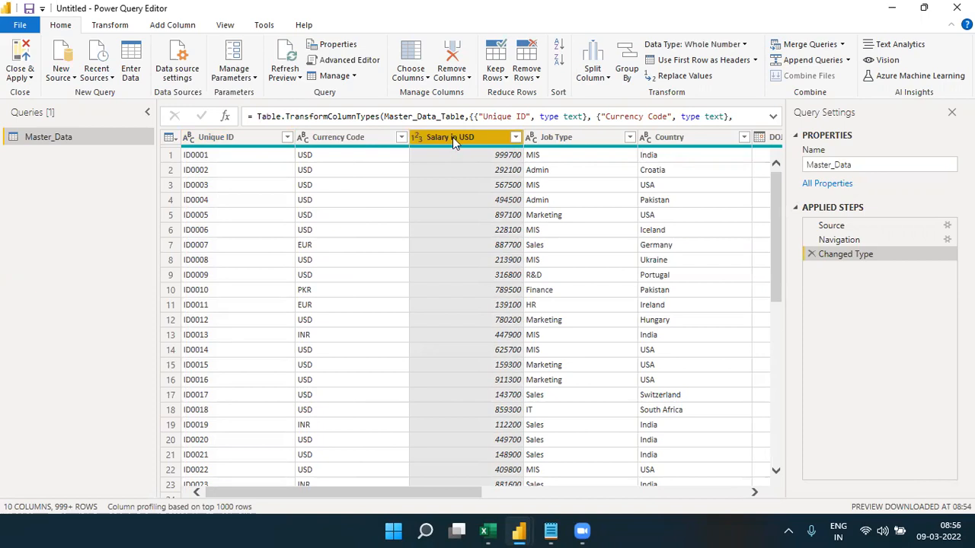
{"action": "right_click", "coordinate": [452, 137]}
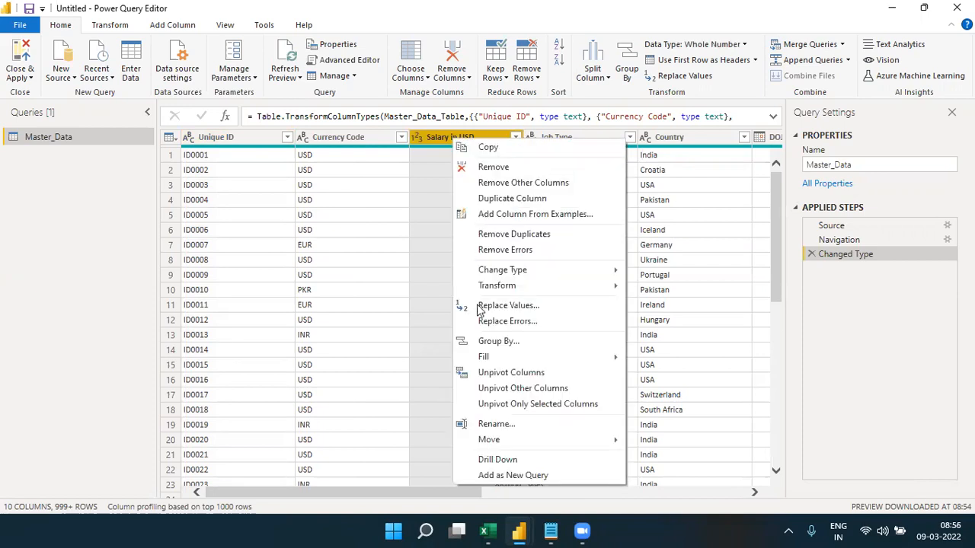
{"action": "left_click", "coordinate": [491, 424]}
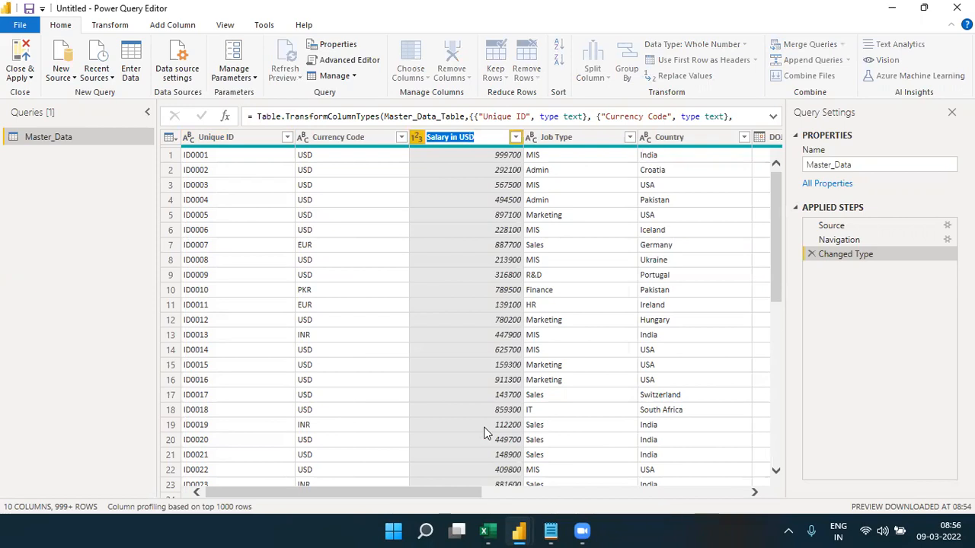
{"action": "type", "text": "Salary"}
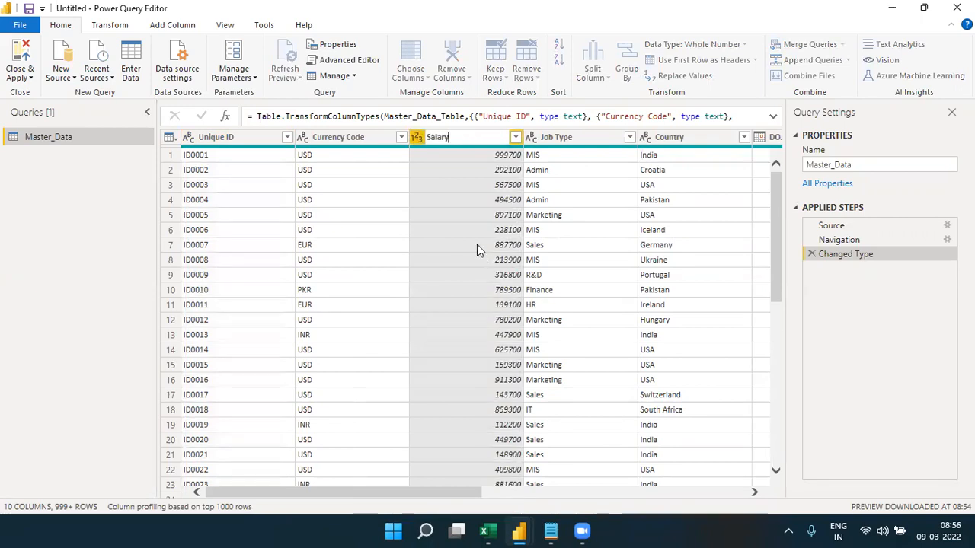
{"action": "key", "text": "Return"}
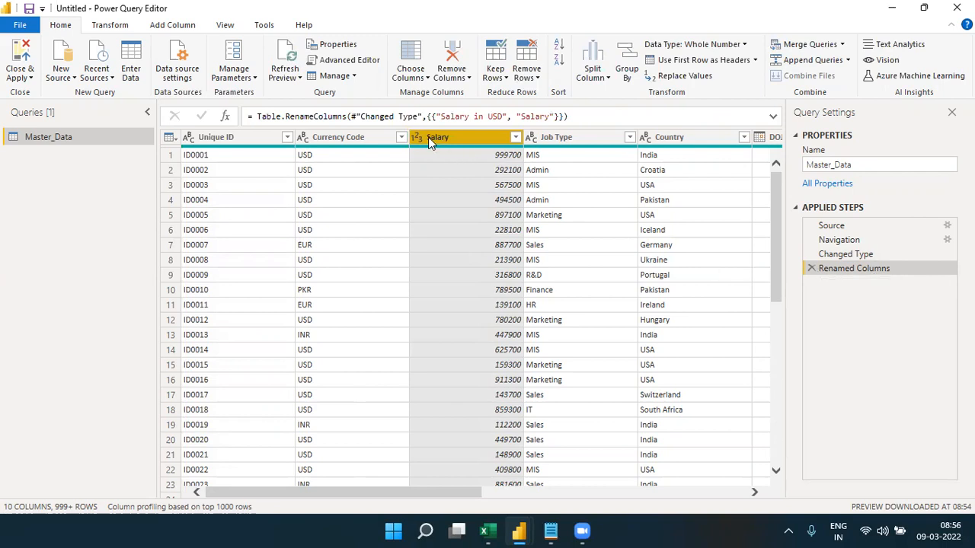
Compare the table at the Changed Type and Renamed Columns applied steps, and look over the other columns
{"action": "left_click", "coordinate": [848, 261]}
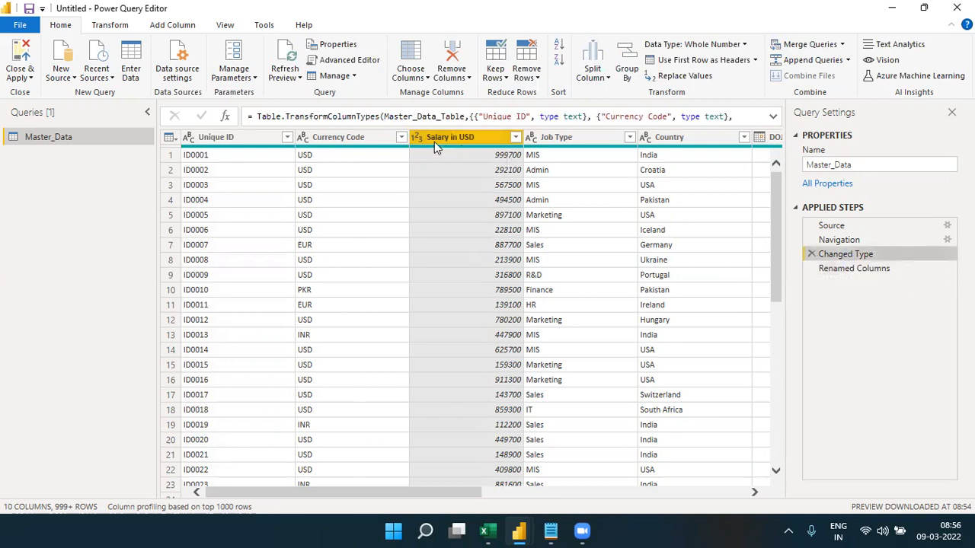
{"action": "left_click", "coordinate": [865, 271]}
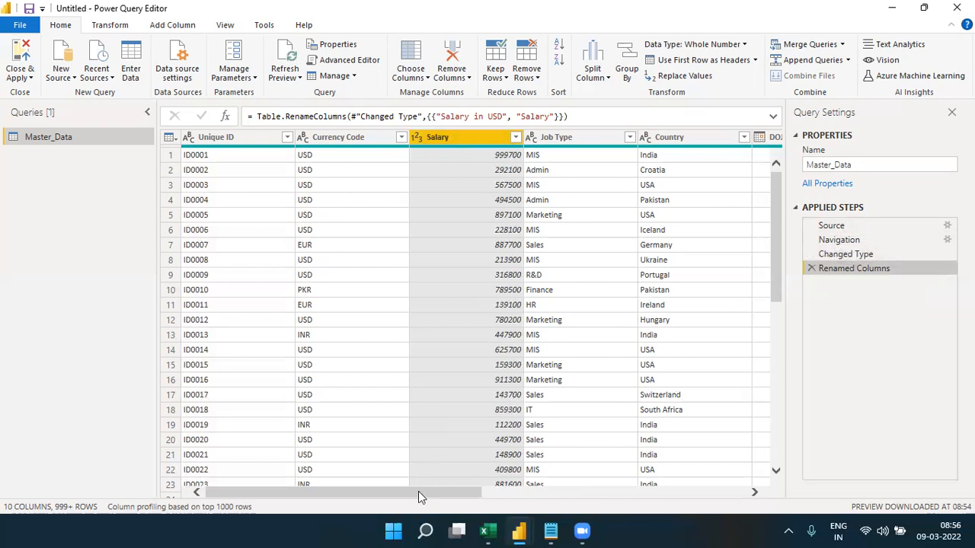
{"action": "left_click_drag", "start_coordinate": [418, 491], "coordinate": [554, 501]}
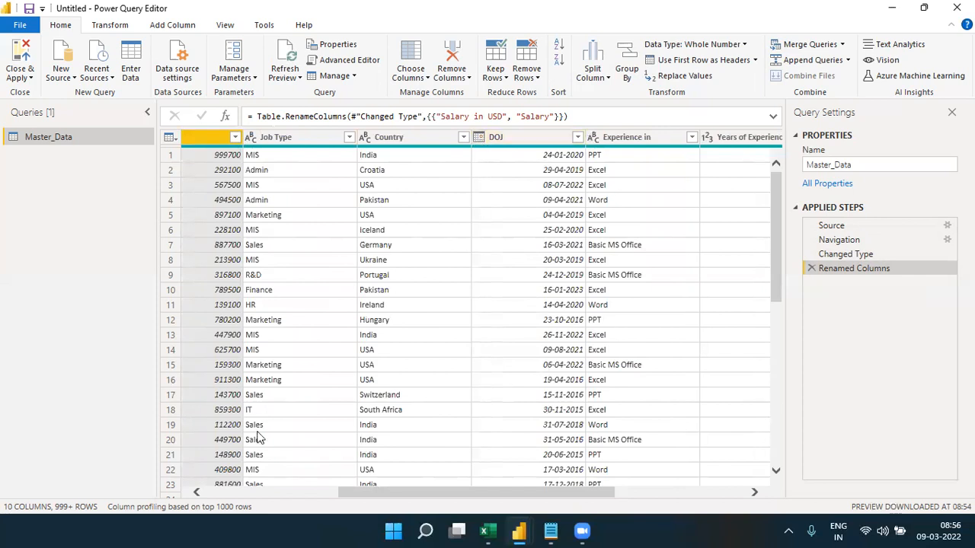
{"action": "left_click", "coordinate": [224, 493]}
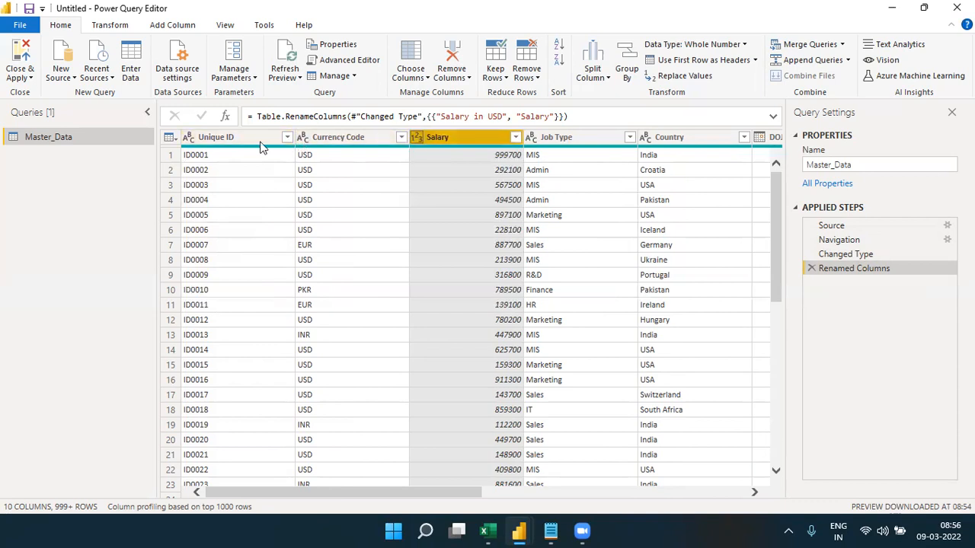
Review the data type choices for the Unique ID, Currency Code and Salary columns without changing them
{"action": "left_click", "coordinate": [196, 156]}
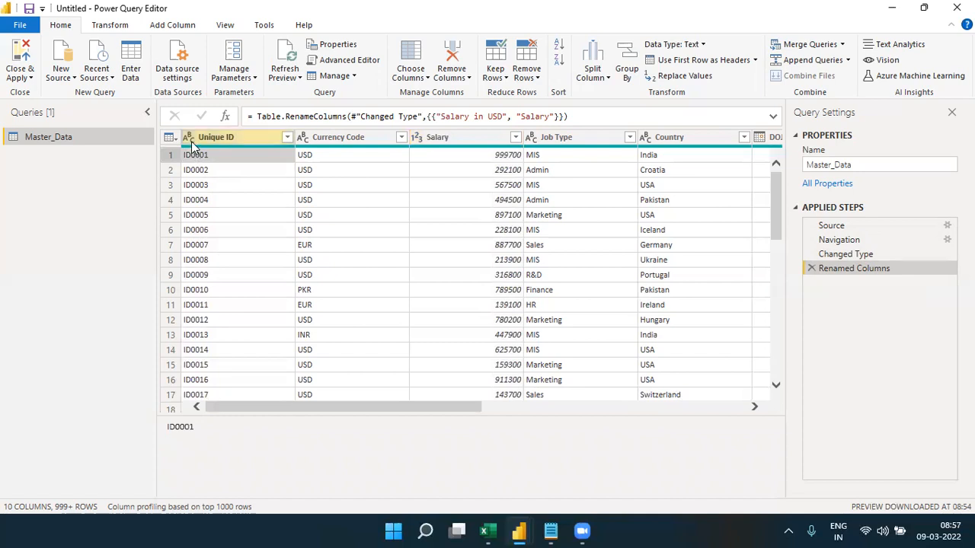
{"action": "left_click", "coordinate": [188, 137]}
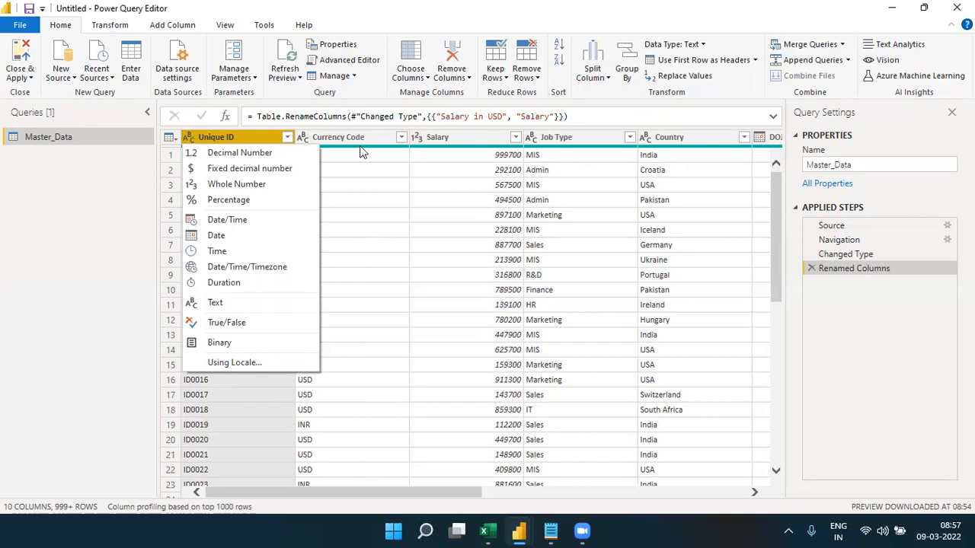
{"action": "left_click", "coordinate": [327, 145]}
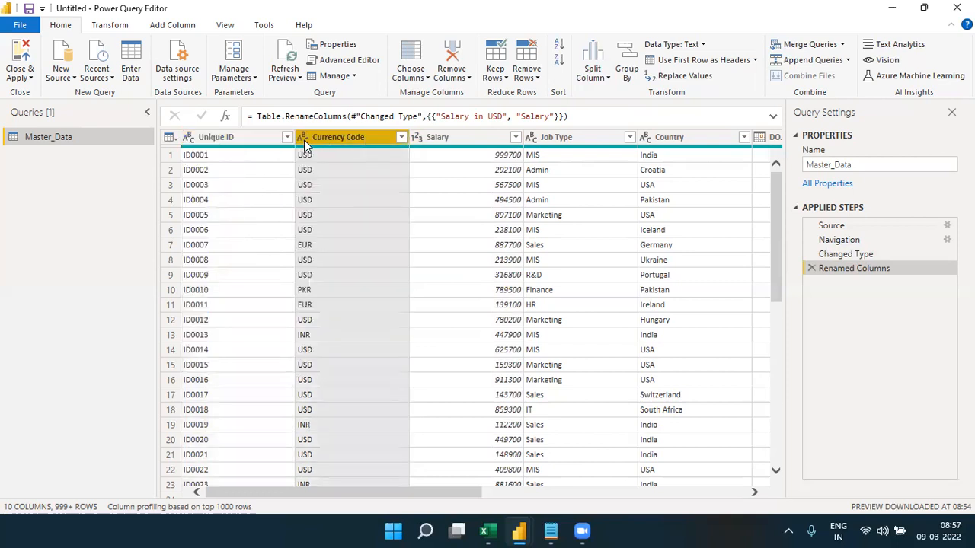
{"action": "left_click", "coordinate": [304, 142]}
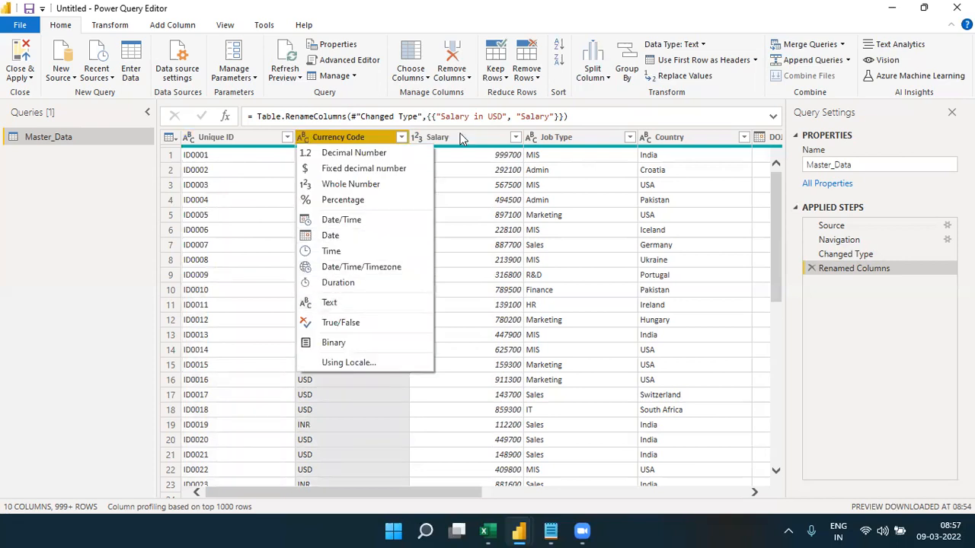
{"action": "left_click", "coordinate": [424, 139]}
{"action": "left_click", "coordinate": [422, 137]}
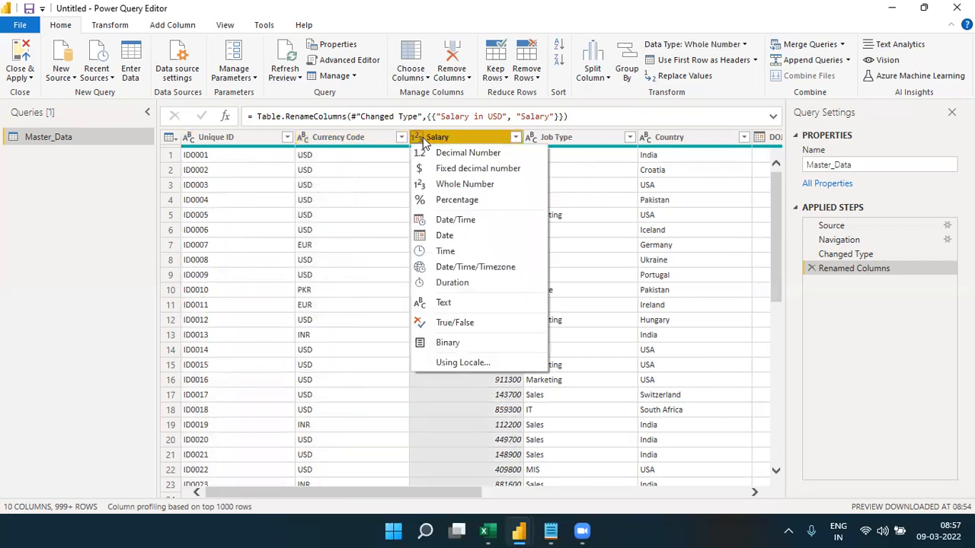
{"action": "left_click", "coordinate": [536, 137]}
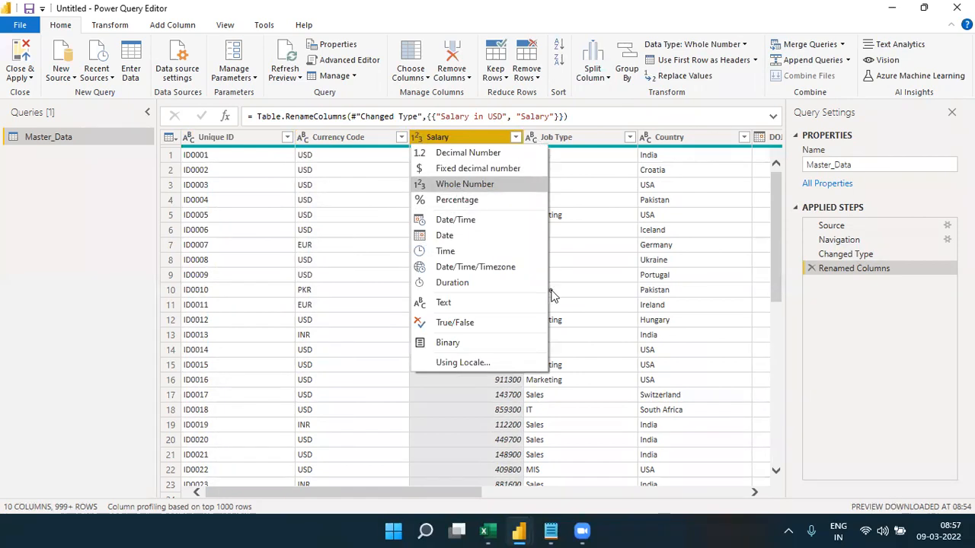
Check the available data types for the DOJ and Experience in columns, leaving both as they are
{"action": "left_click", "coordinate": [418, 499]}
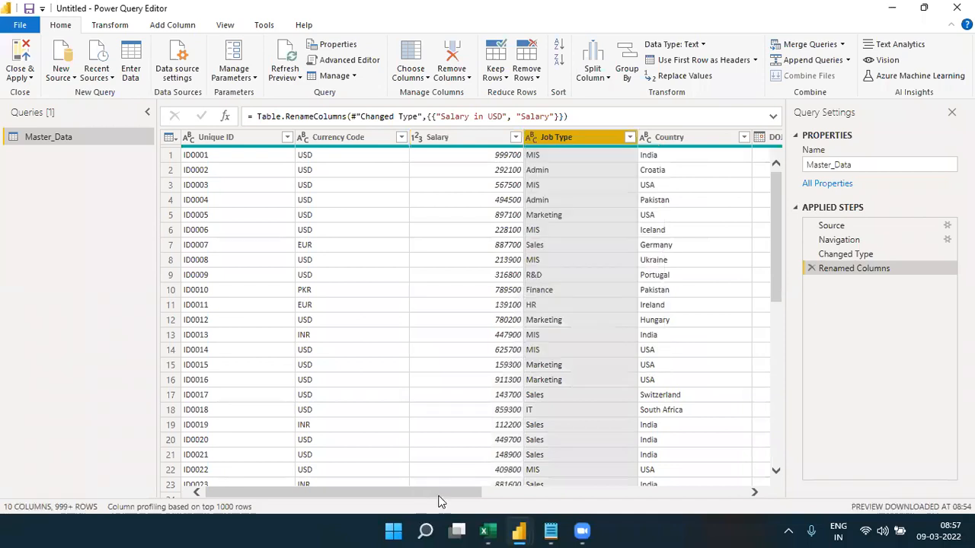
{"action": "left_click_drag", "start_coordinate": [481, 496], "coordinate": [547, 501]}
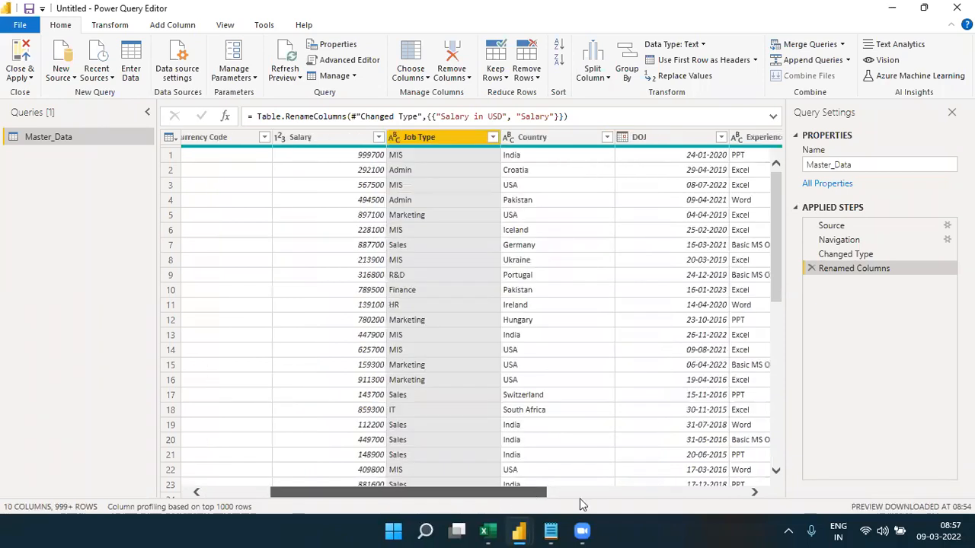
{"action": "scroll", "coordinate": [579, 505], "scroll_direction": "right", "scroll_amount": 3}
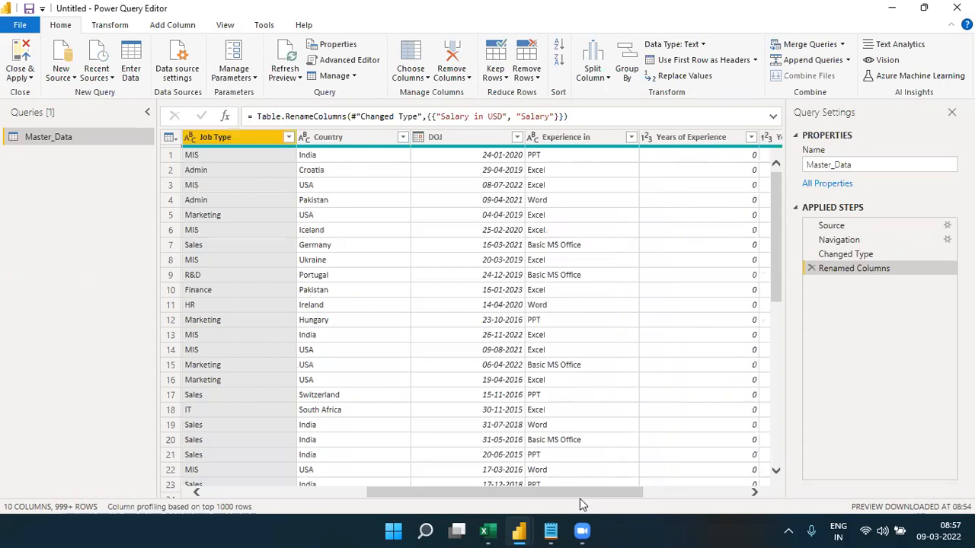
{"action": "left_click", "coordinate": [418, 137]}
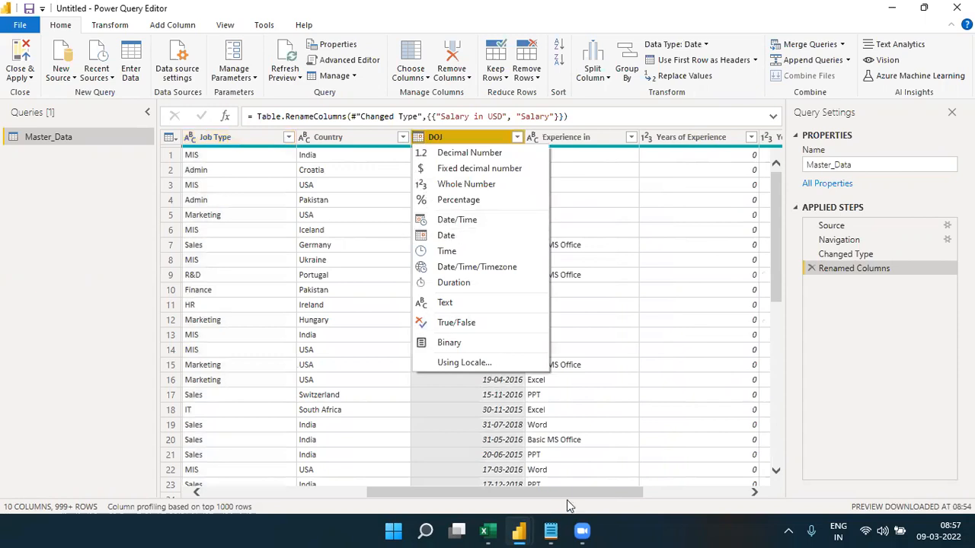
{"action": "left_click_drag", "start_coordinate": [577, 494], "coordinate": [722, 486]}
{"action": "left_click", "coordinate": [316, 140]}
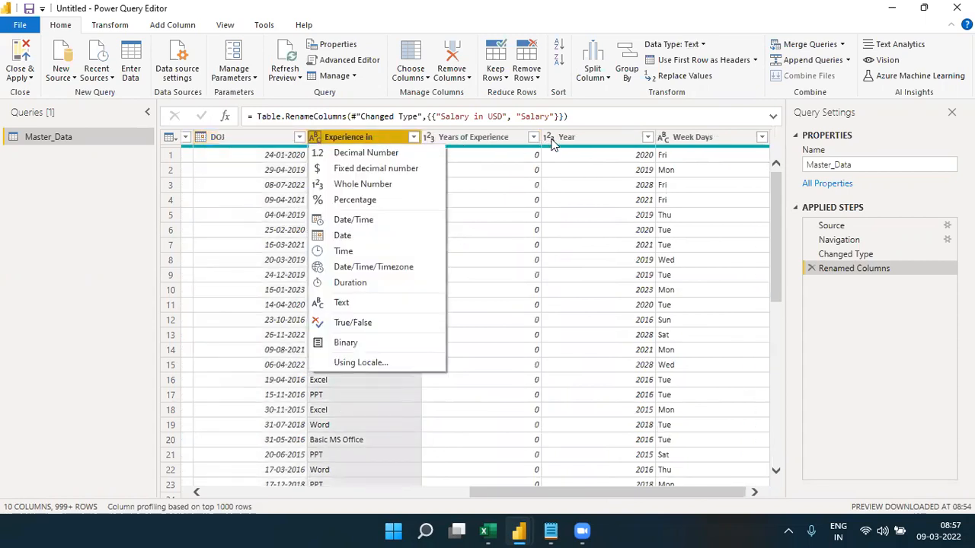
Change the Year column's data type to Text
{"action": "left_click", "coordinate": [552, 144]}
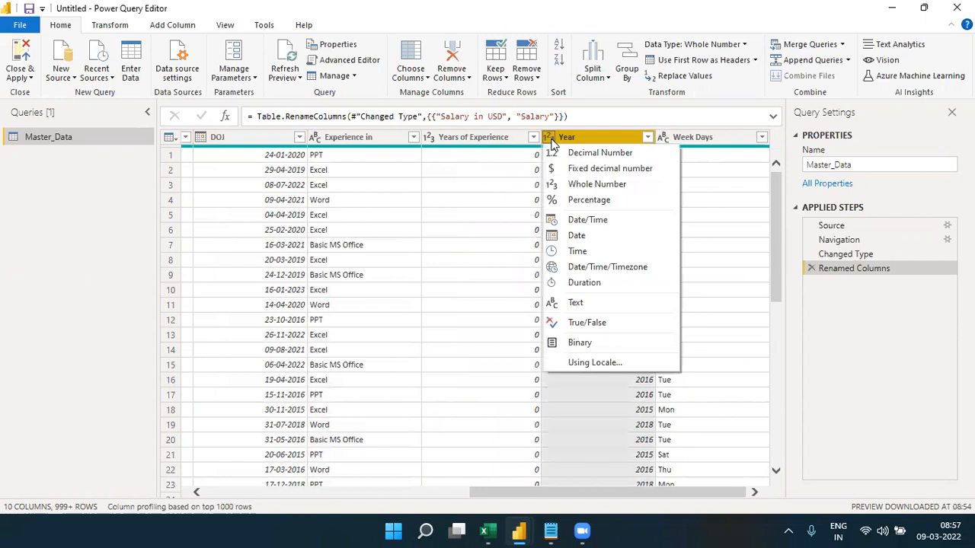
{"action": "left_click", "coordinate": [607, 407]}
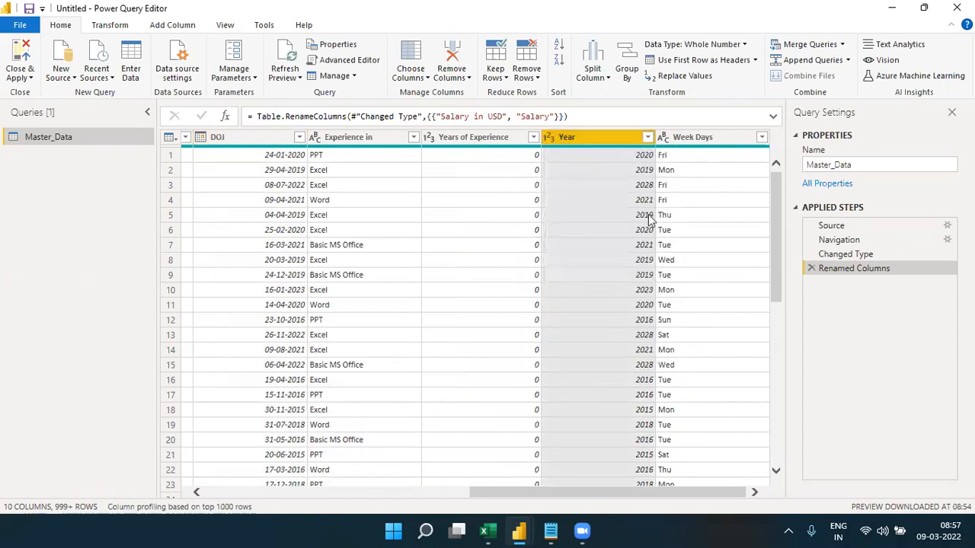
{"action": "left_click", "coordinate": [550, 138]}
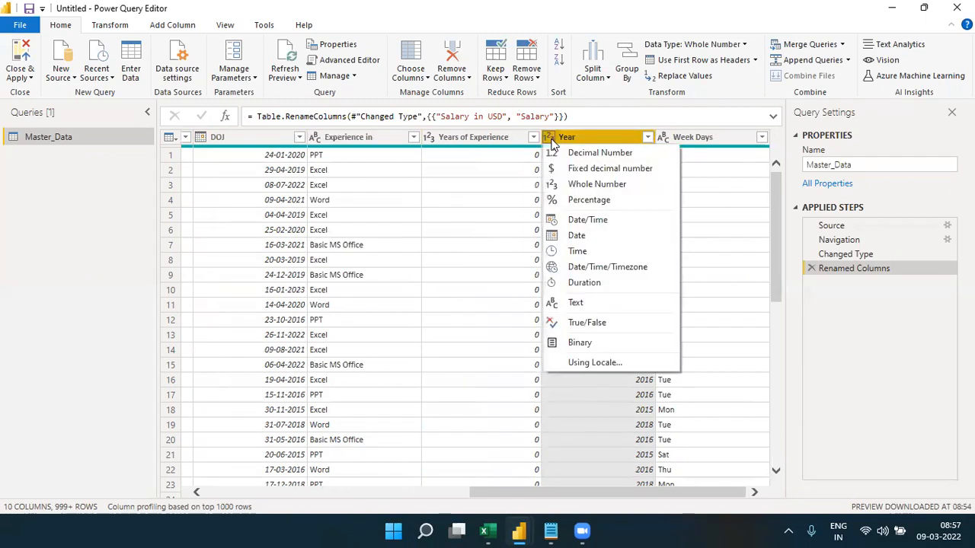
{"action": "left_click", "coordinate": [575, 304]}
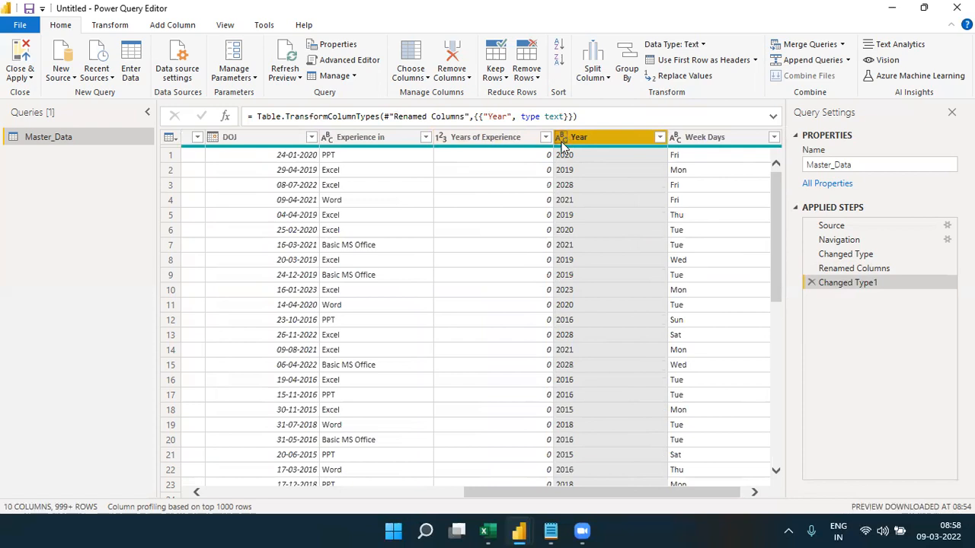
Review the data type choices for the Years of Experience and Week Days columns, and return to the first columns
{"action": "left_click", "coordinate": [441, 145]}
{"action": "left_click", "coordinate": [441, 142]}
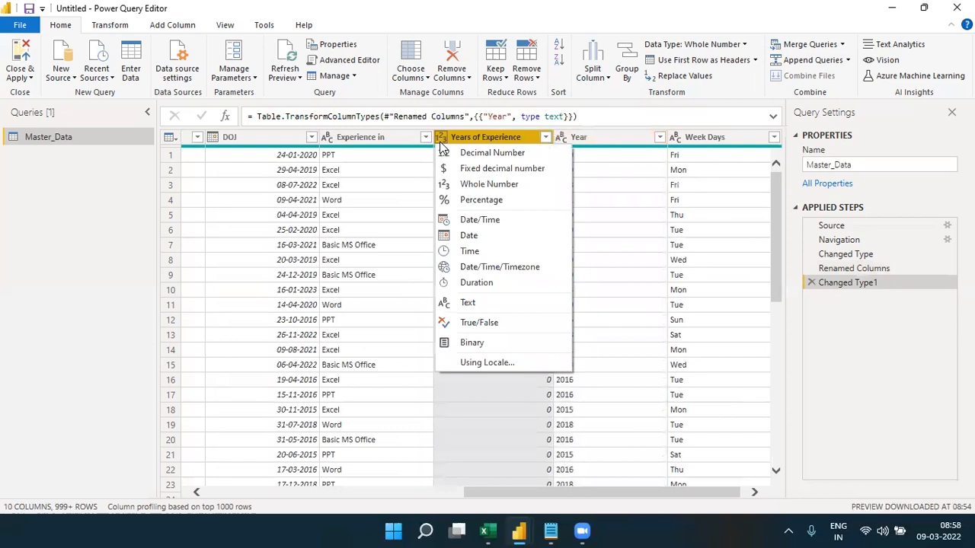
{"action": "left_click", "coordinate": [675, 142]}
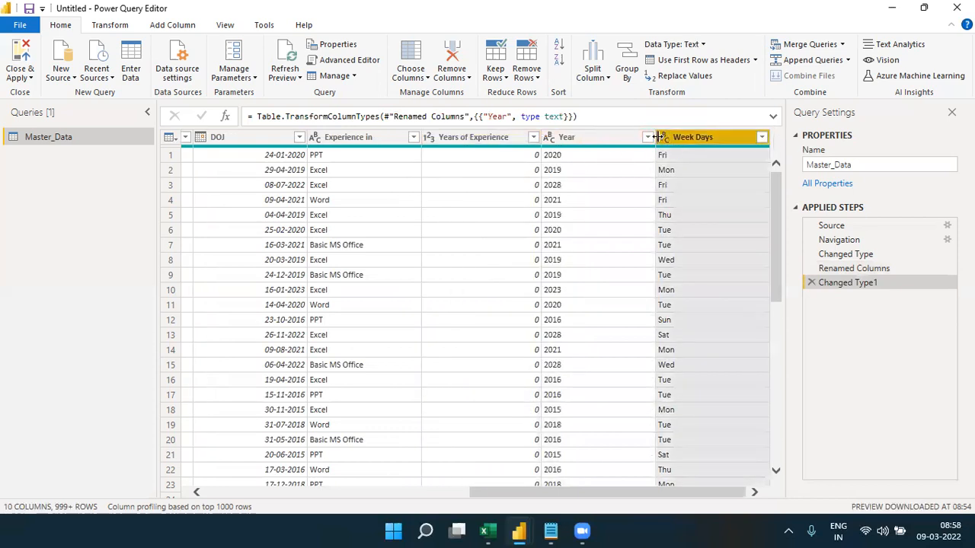
{"action": "left_click", "coordinate": [662, 143]}
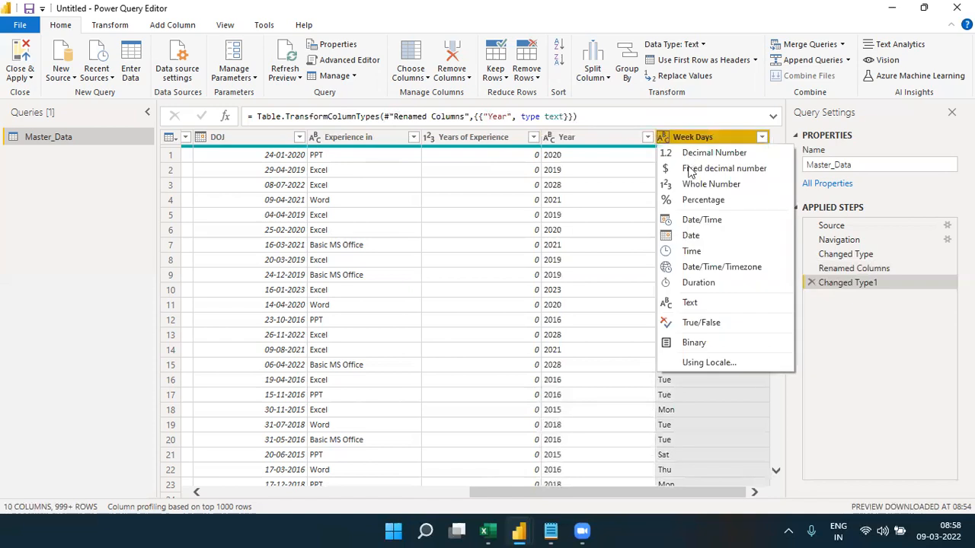
{"action": "key", "text": "Down"}
{"action": "key", "text": "Down"}
{"action": "key", "text": "Down"}
{"action": "key", "text": "Down"}
{"action": "key", "text": "Down"}
{"action": "key", "text": "Down"}
{"action": "key", "text": "Down"}
{"action": "key", "text": "Down"}
{"action": "key", "text": "Down"}
{"action": "key", "text": "Down"}
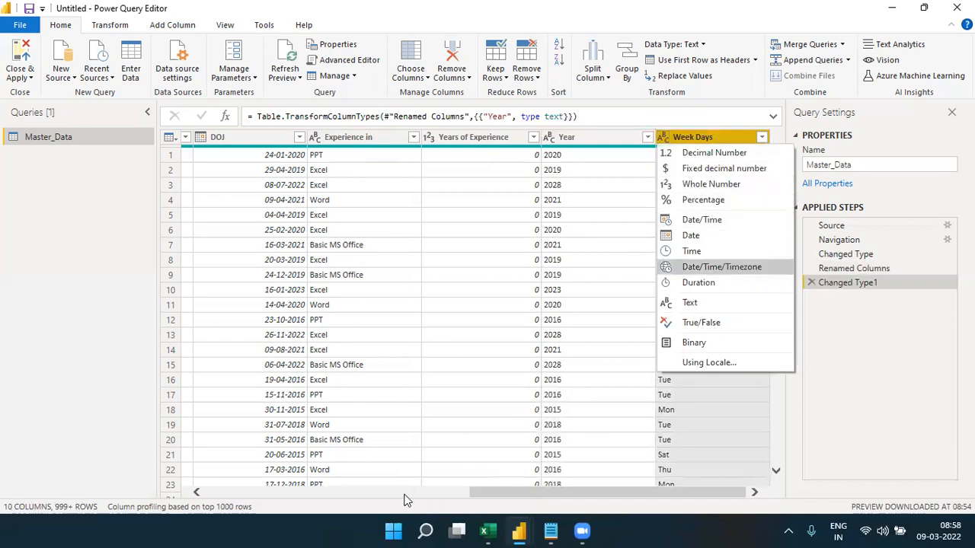
{"action": "key", "text": "Up"}
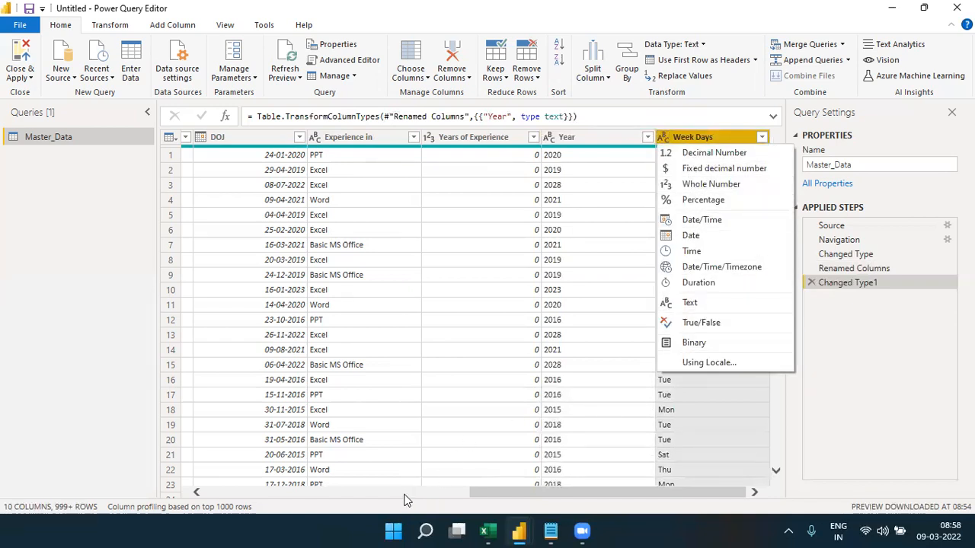
{"action": "left_click", "coordinate": [406, 494]}
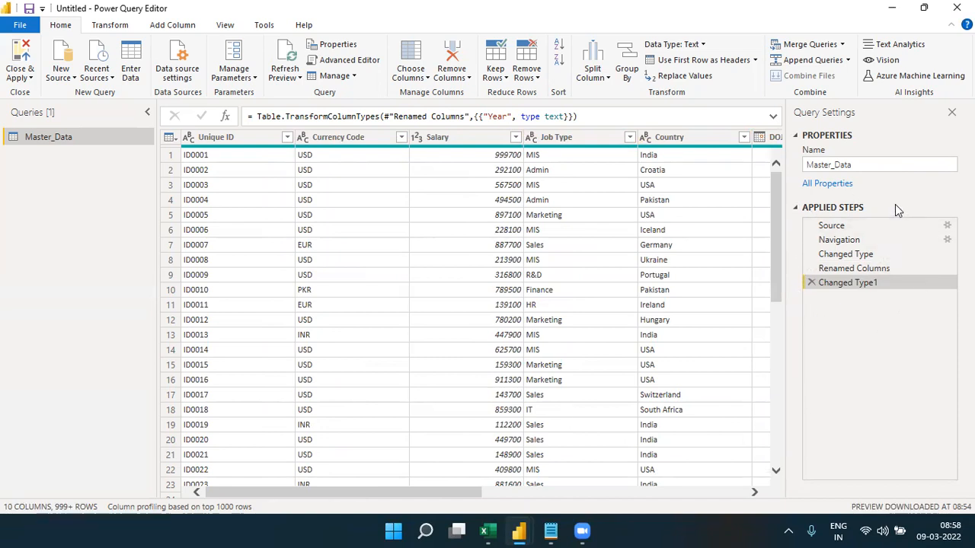
Rename the Master_Data query to Data
{"action": "left_click", "coordinate": [854, 165]}
{"action": "left_click_drag", "start_coordinate": [854, 165], "coordinate": [805, 168]}
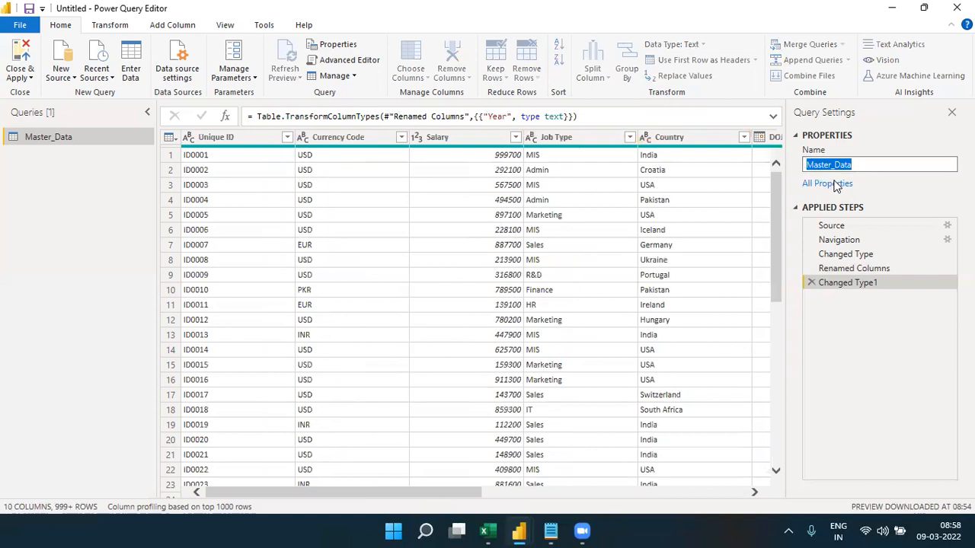
{"action": "left_click", "coordinate": [872, 169]}
{"action": "left_click_drag", "start_coordinate": [872, 168], "coordinate": [817, 168]}
{"action": "type", "text": "Data"}
{"action": "key", "text": "Return"}
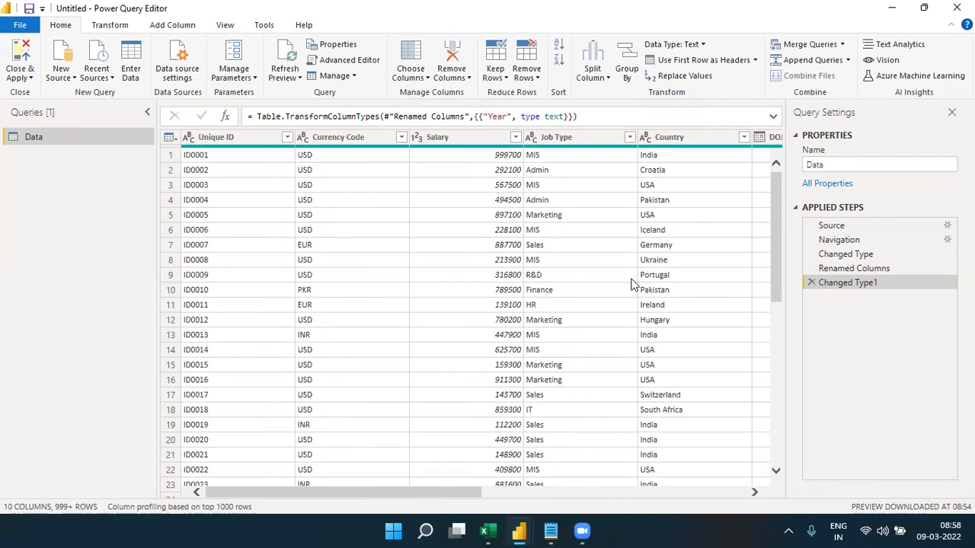
Look over the text formatting transformations available for the Unique ID column without applying any
{"action": "left_click", "coordinate": [119, 25]}
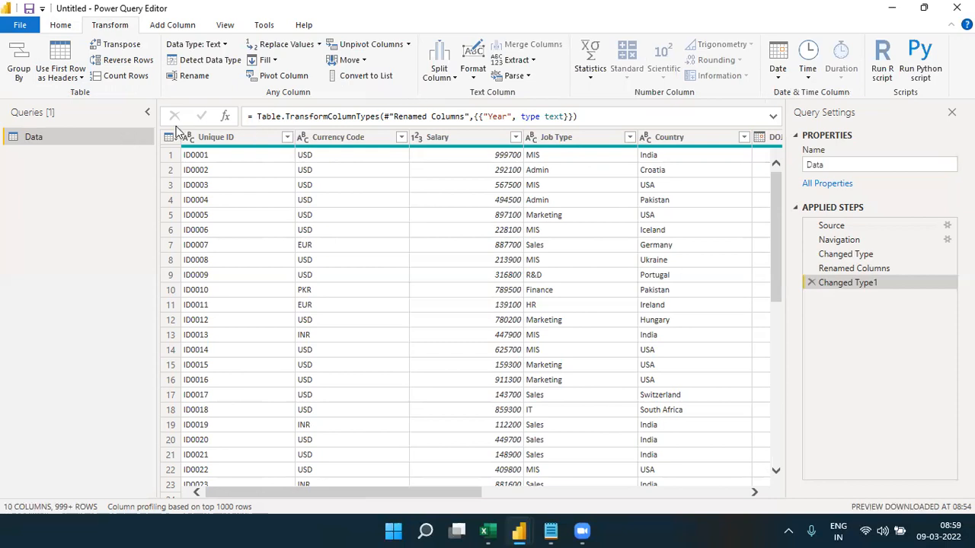
{"action": "left_click", "coordinate": [255, 143]}
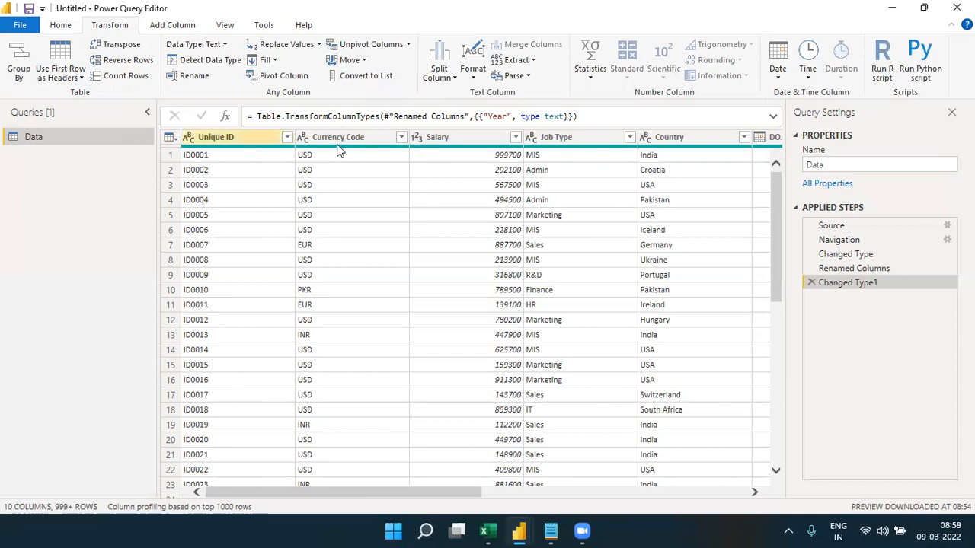
{"action": "left_click", "coordinate": [473, 81]}
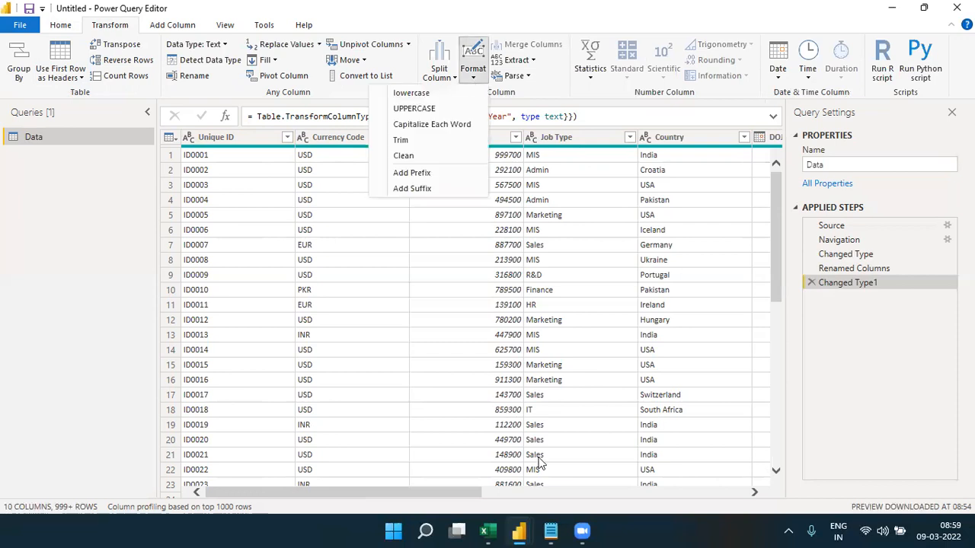
{"action": "left_click", "coordinate": [546, 496]}
Look over the Age, Year, Month, Quarter, Week and Day date transformations for the DOJ column, and inspect the Week Days column
{"action": "left_click", "coordinate": [546, 494]}
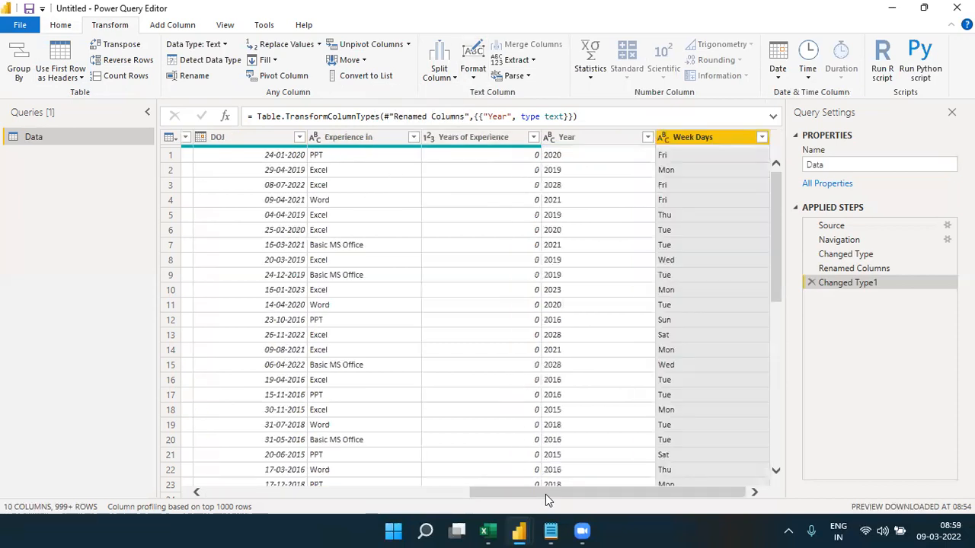
{"action": "left_click_drag", "start_coordinate": [504, 490], "coordinate": [428, 489]}
{"action": "left_click", "coordinate": [417, 144]}
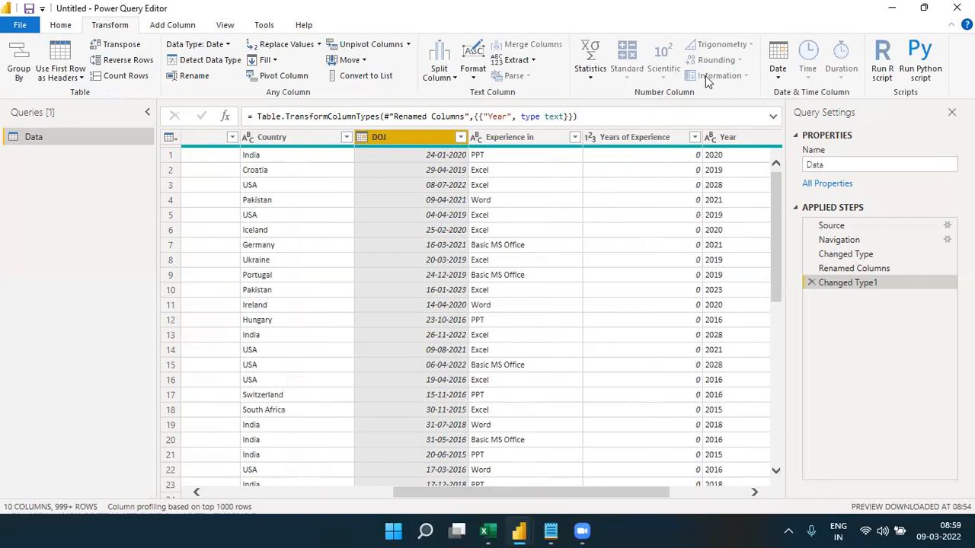
{"action": "left_click", "coordinate": [777, 76]}
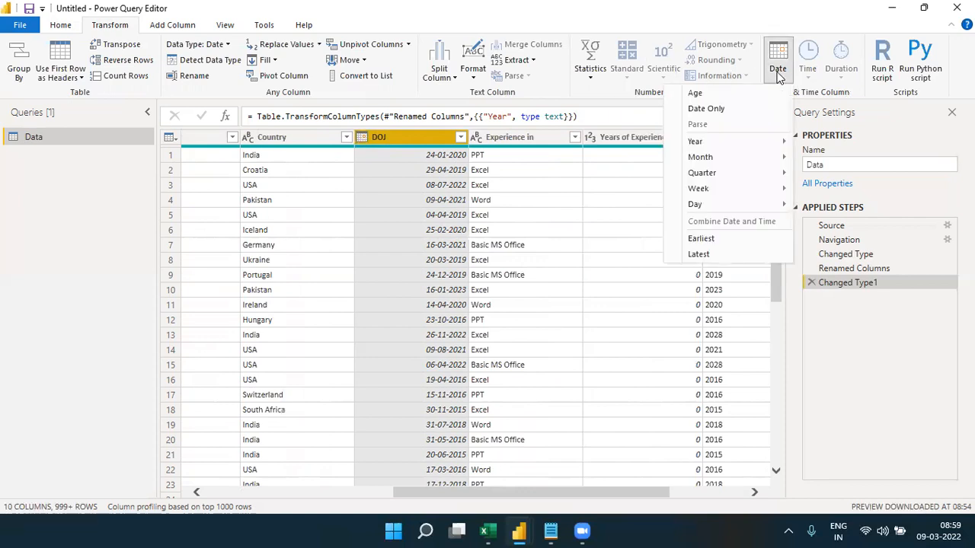
{"action": "mouse_move", "coordinate": [781, 147]}
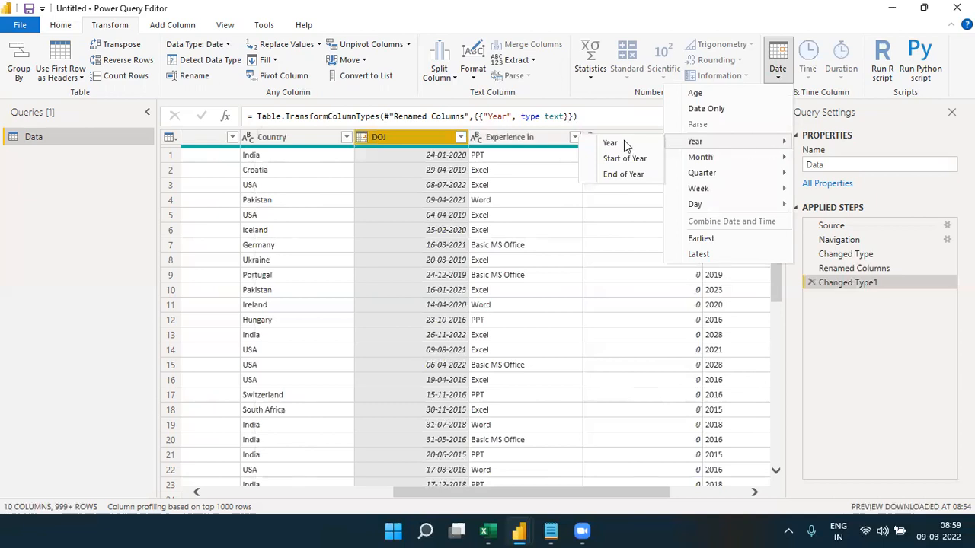
{"action": "mouse_move", "coordinate": [700, 158]}
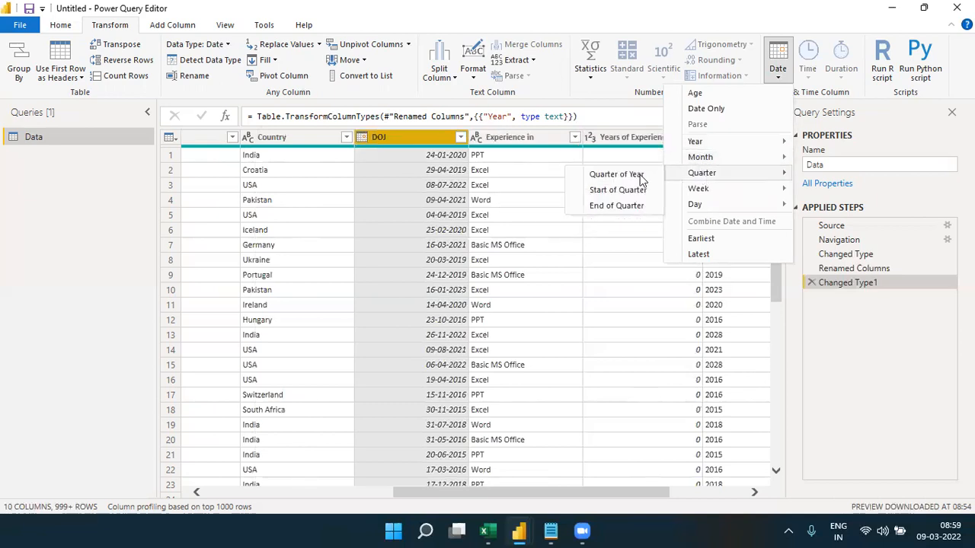
{"action": "left_click", "coordinate": [583, 531]}
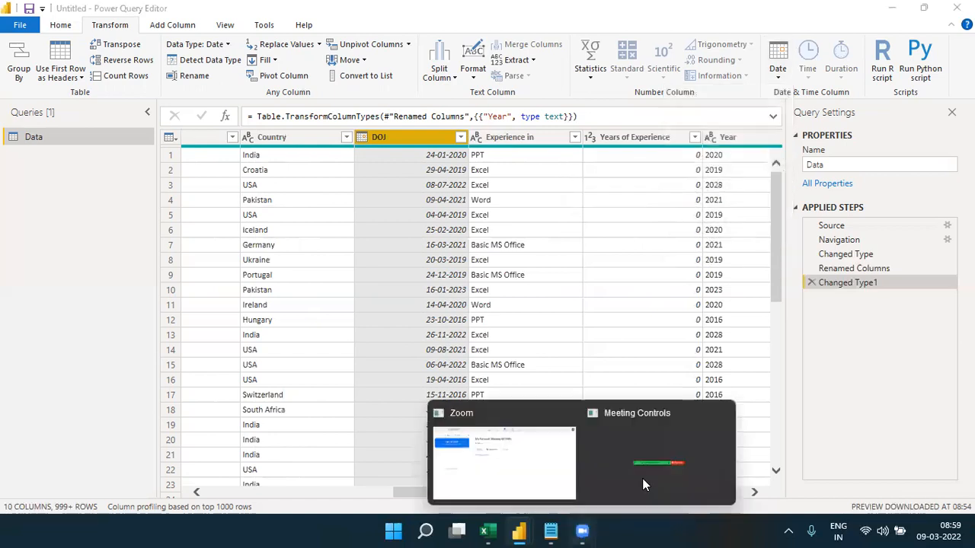
{"action": "left_click", "coordinate": [778, 63]}
{"action": "mouse_move", "coordinate": [715, 169]}
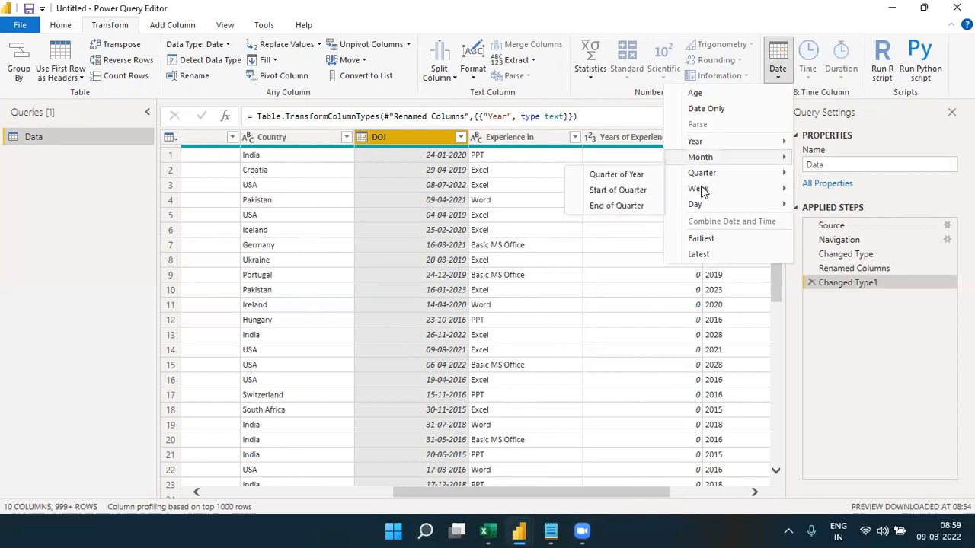
{"action": "left_click", "coordinate": [864, 105]}
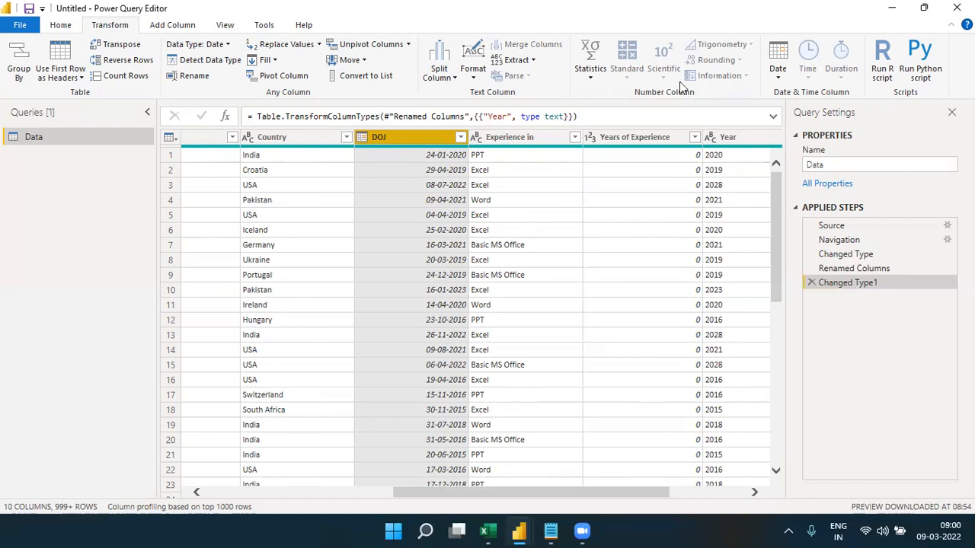
{"action": "left_click", "coordinate": [771, 74]}
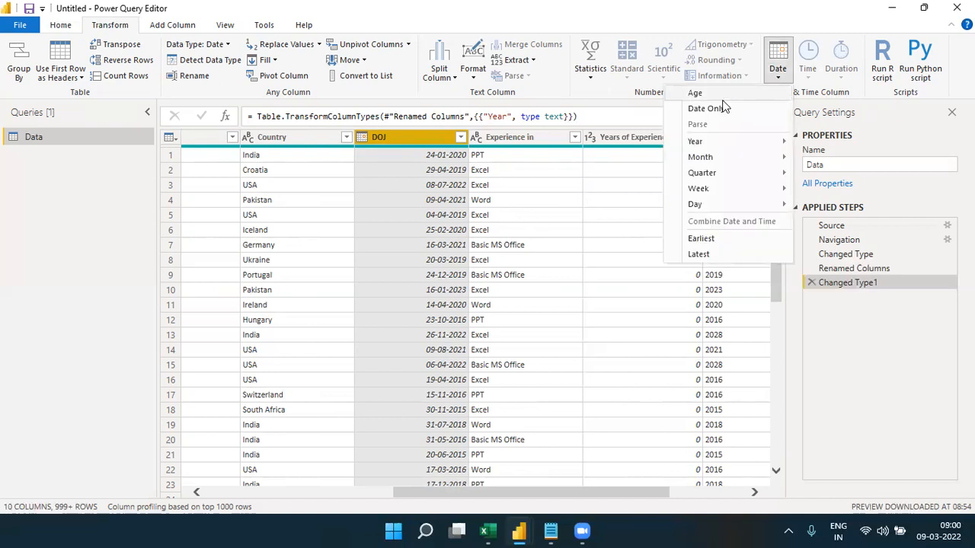
{"action": "mouse_move", "coordinate": [720, 146]}
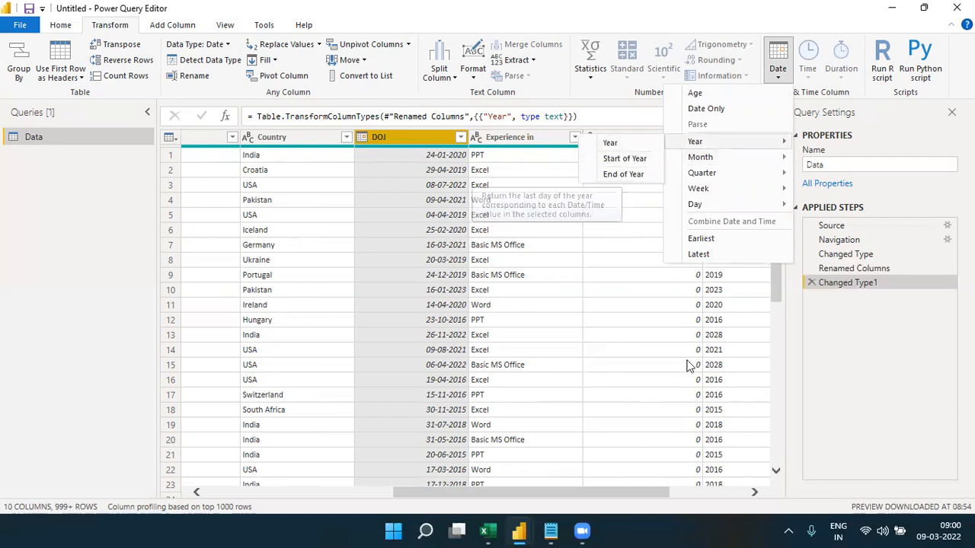
{"action": "left_click", "coordinate": [716, 496]}
{"action": "left_click", "coordinate": [715, 496]}
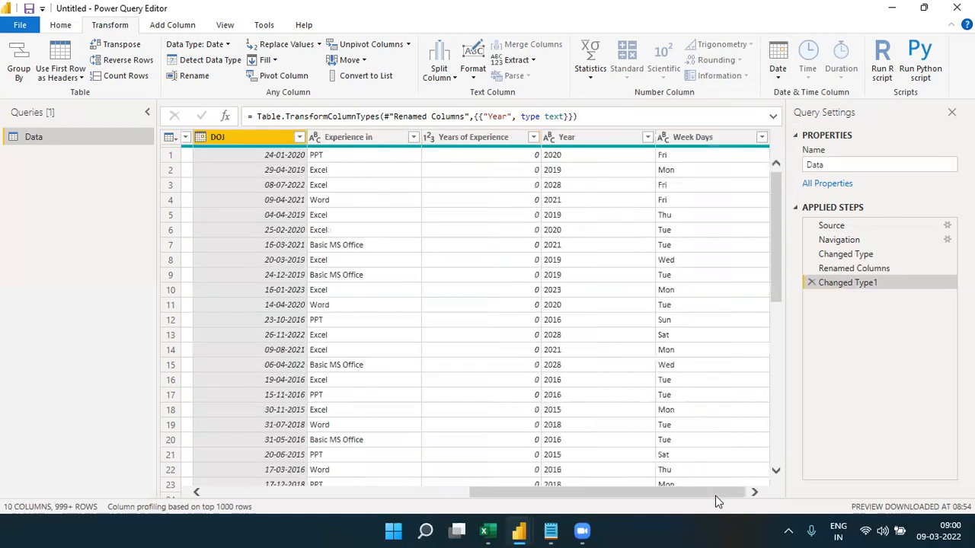
{"action": "left_click", "coordinate": [718, 140]}
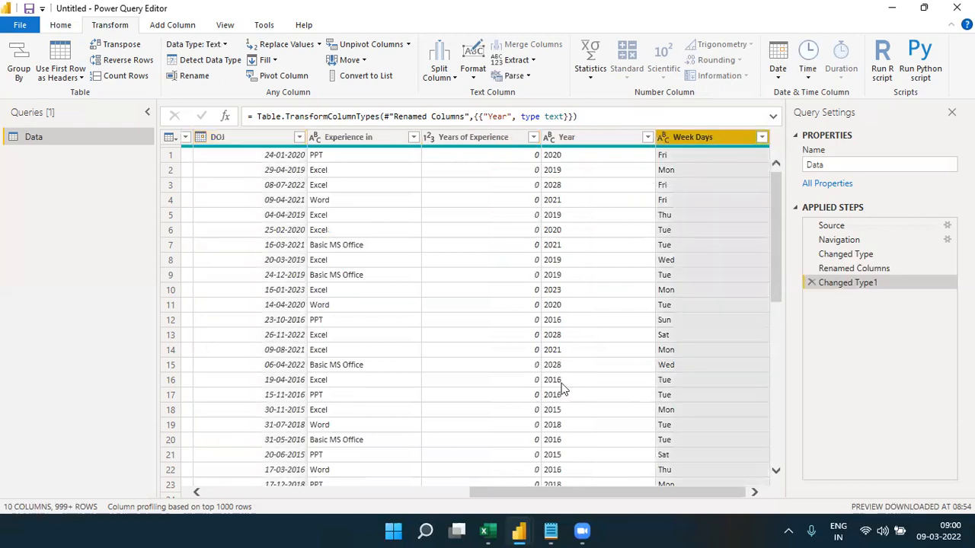
{"action": "left_click", "coordinate": [464, 493]}
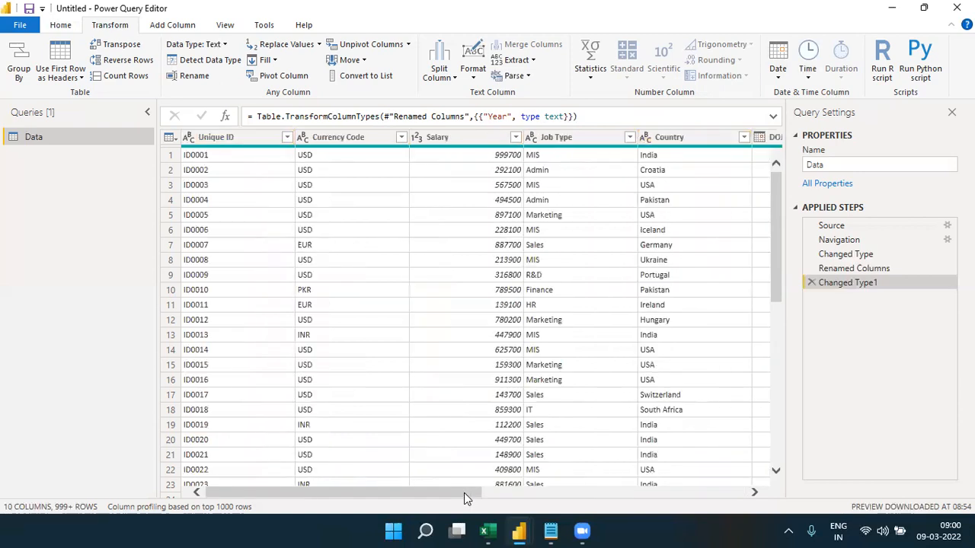
Try extracting the name of the day directly in the DOJ column, and delete that applied step
{"action": "left_click_drag", "start_coordinate": [430, 494], "coordinate": [600, 149]}
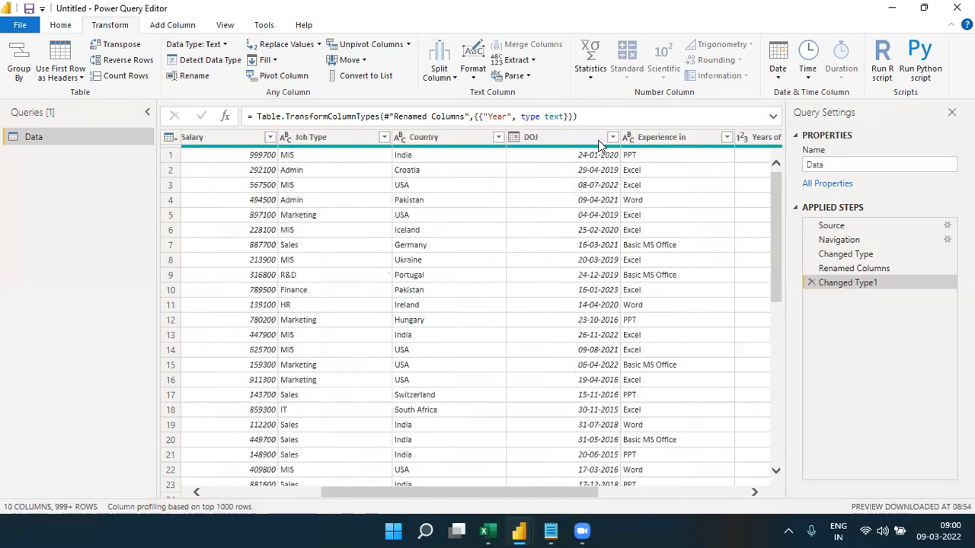
{"action": "left_click", "coordinate": [597, 141]}
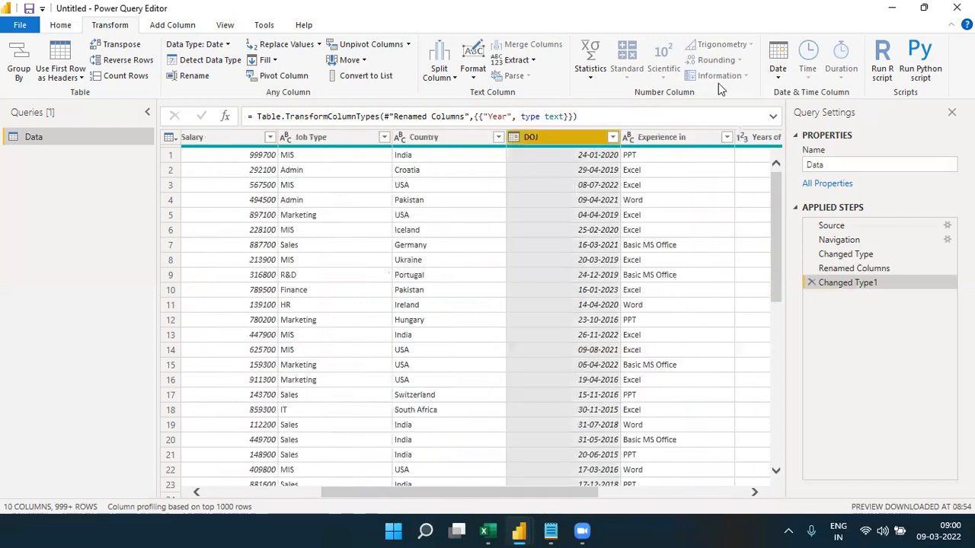
{"action": "left_click", "coordinate": [775, 72]}
{"action": "mouse_move", "coordinate": [717, 194]}
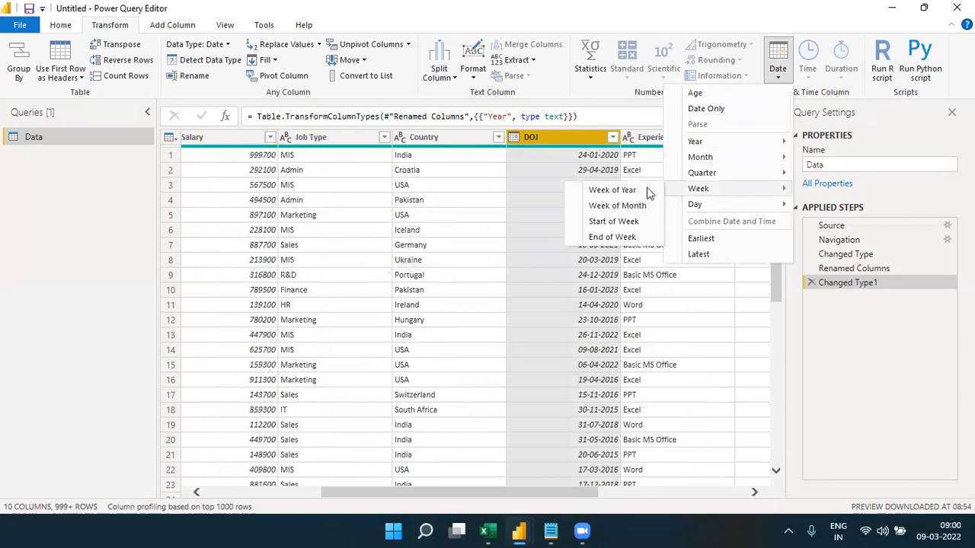
{"action": "mouse_move", "coordinate": [697, 208]}
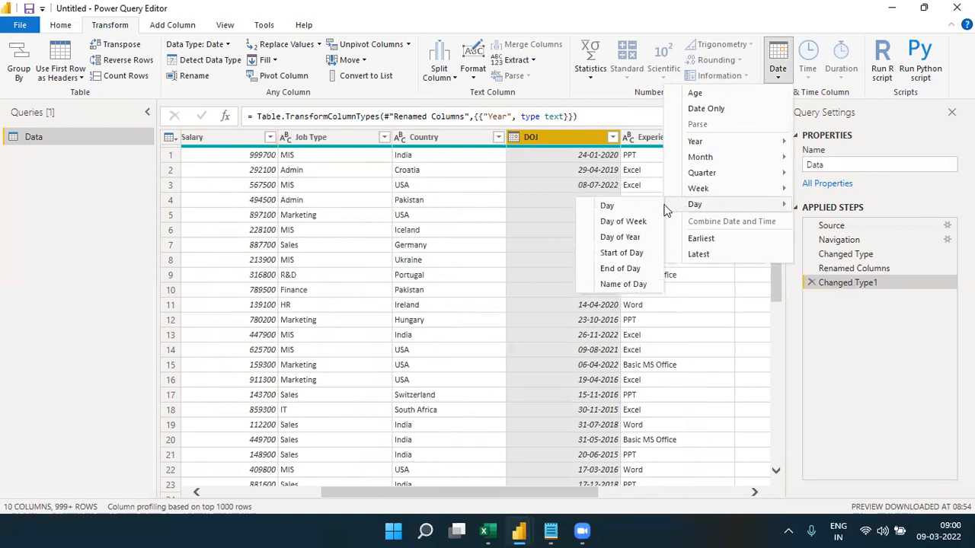
{"action": "left_click", "coordinate": [628, 285]}
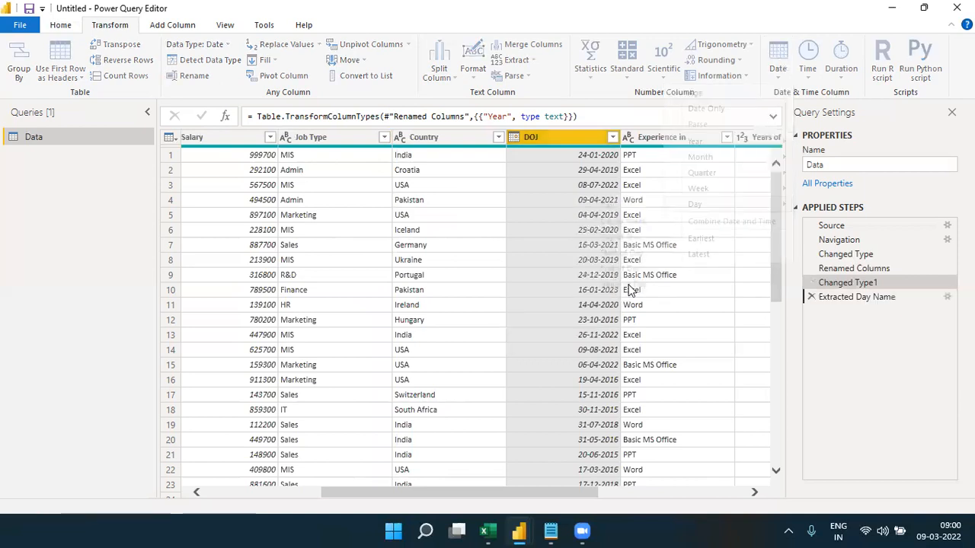
{"action": "left_click", "coordinate": [732, 495]}
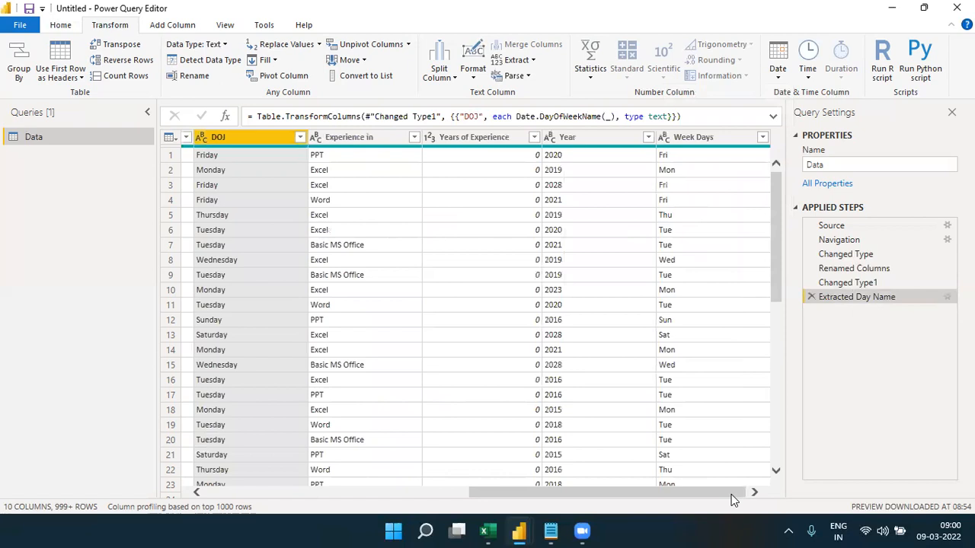
{"action": "left_click_drag", "start_coordinate": [731, 495], "coordinate": [708, 496]}
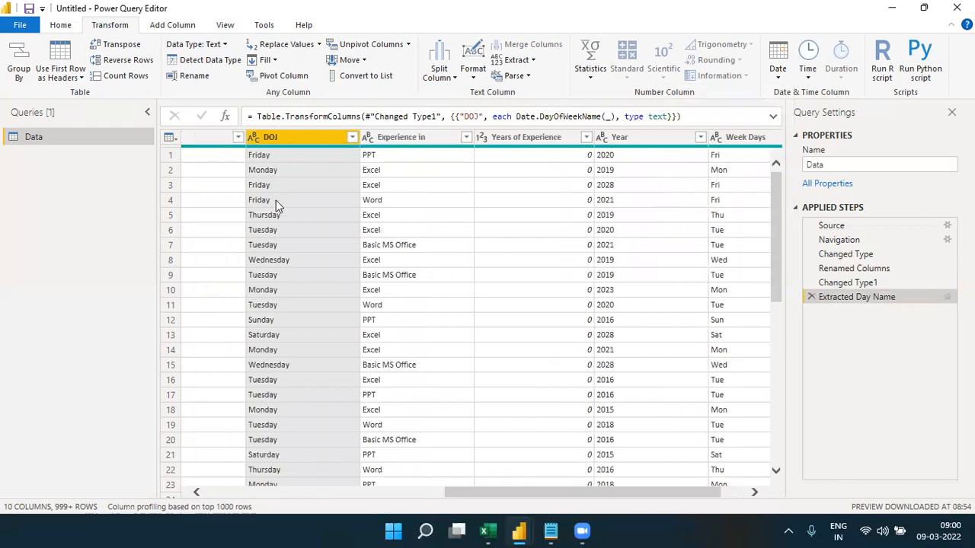
{"action": "left_click", "coordinate": [812, 298]}
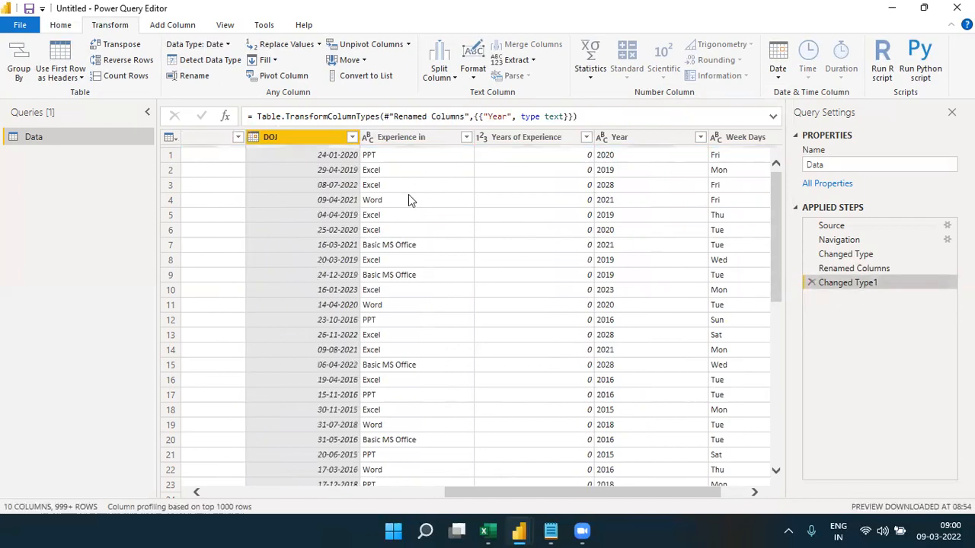
Try removing duplicates based on the DOJ column, and delete that applied step
{"action": "right_click", "coordinate": [299, 145]}
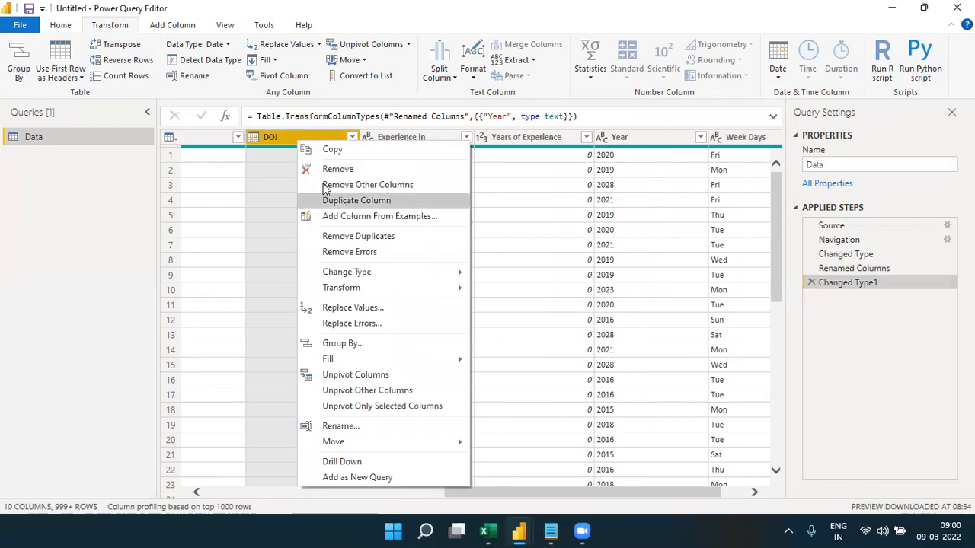
{"action": "left_click", "coordinate": [282, 147]}
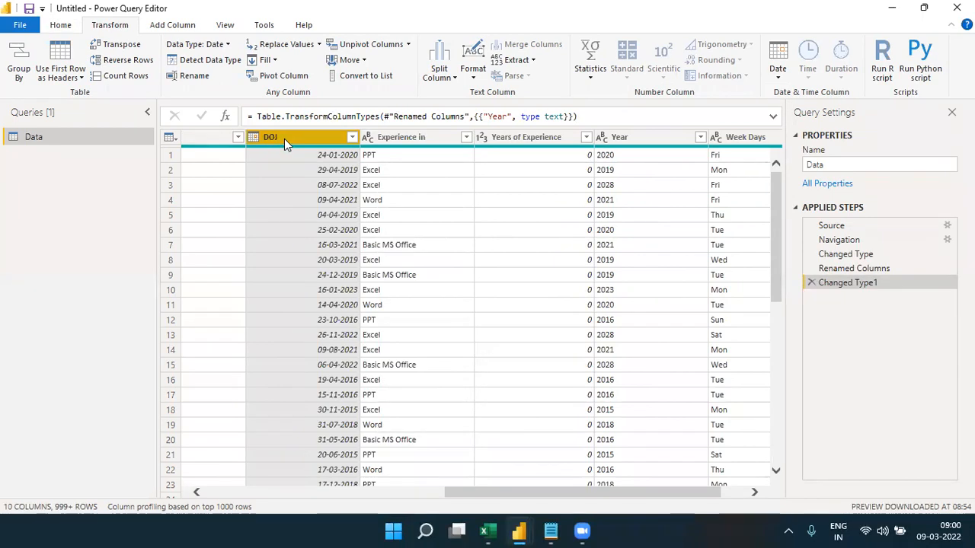
{"action": "right_click", "coordinate": [285, 140]}
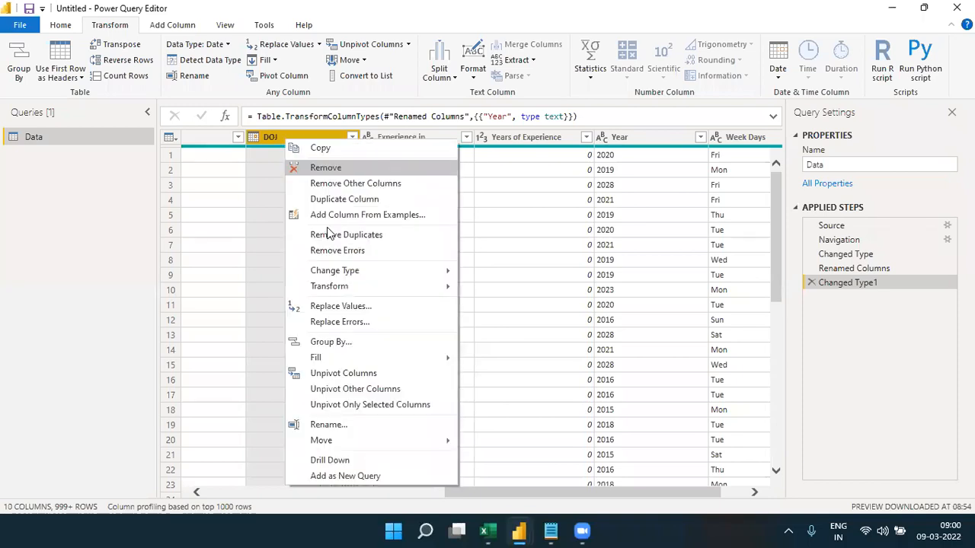
{"action": "left_click", "coordinate": [329, 235]}
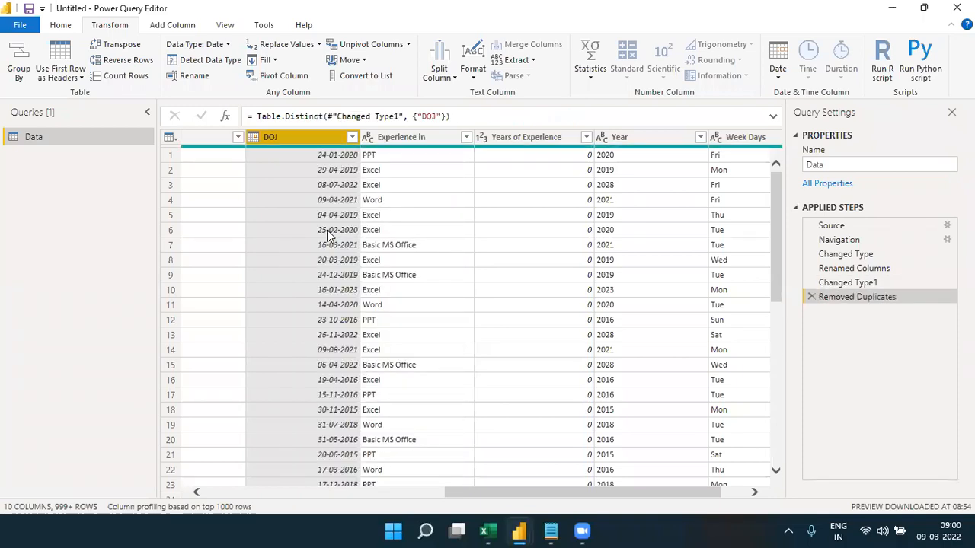
{"action": "left_click", "coordinate": [734, 492]}
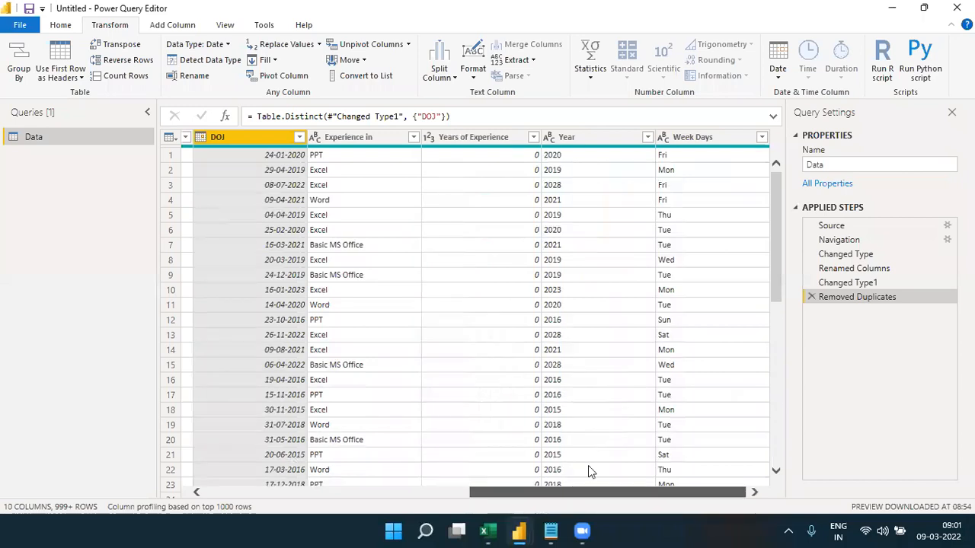
{"action": "left_click", "coordinate": [812, 297]}
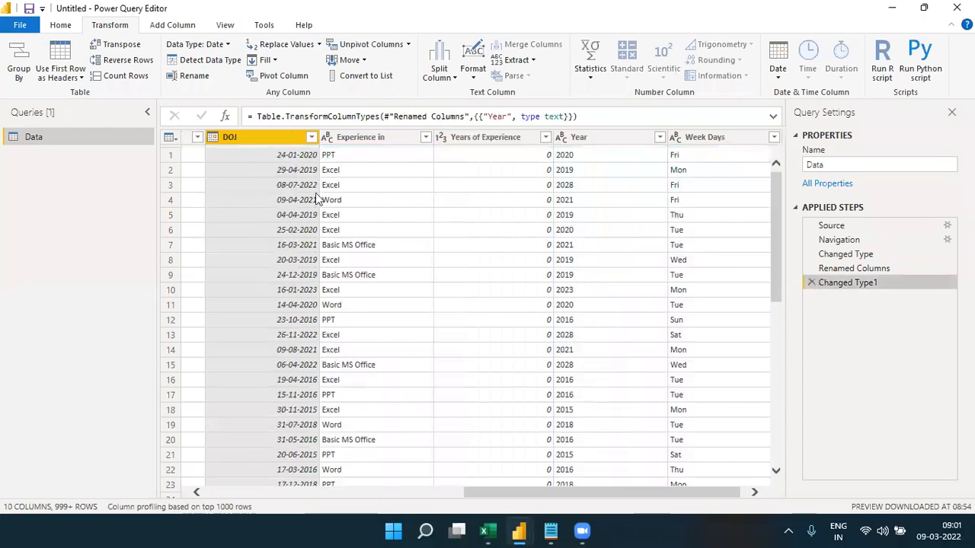
Duplicate the DOJ column and transform the copy's dates into the name of the day
{"action": "right_click", "coordinate": [254, 141]}
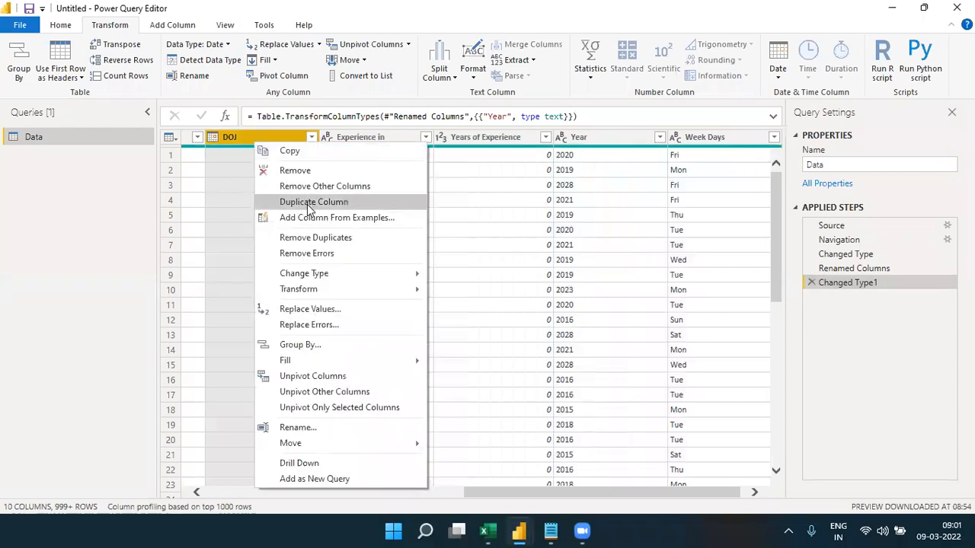
{"action": "left_click", "coordinate": [309, 204]}
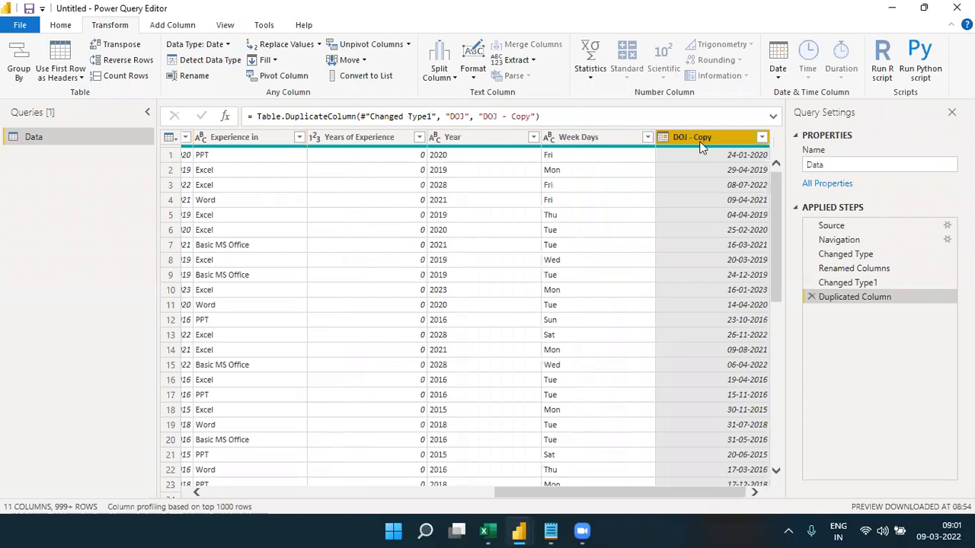
{"action": "right_click", "coordinate": [701, 143]}
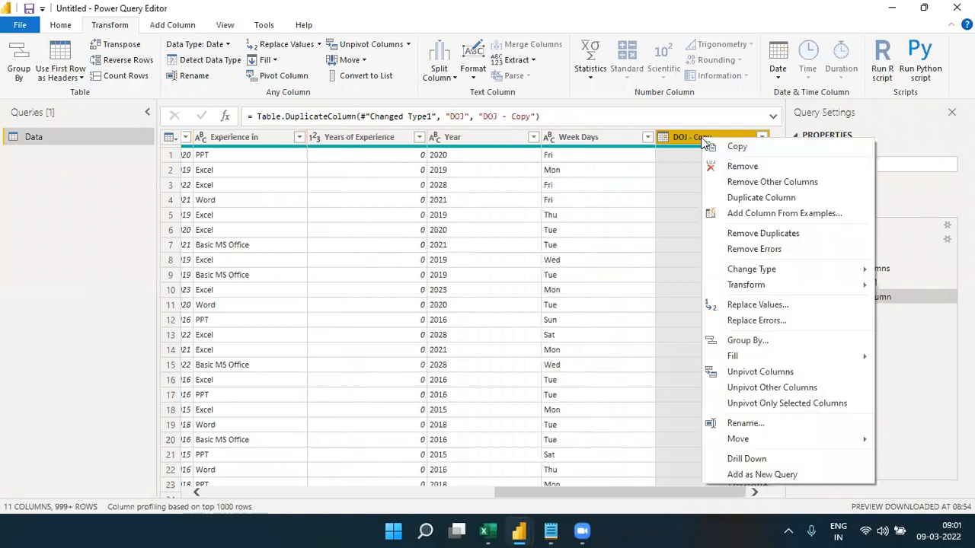
{"action": "left_click", "coordinate": [778, 76]}
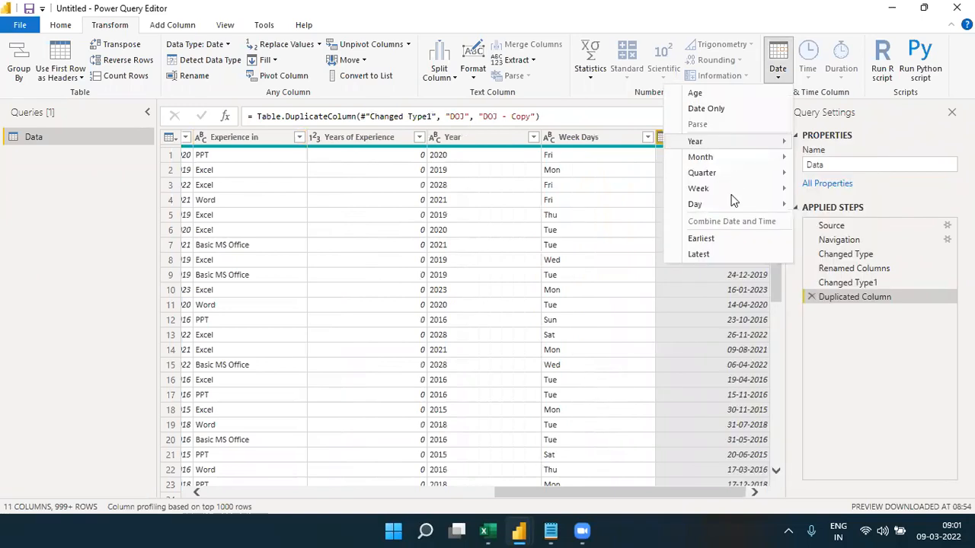
{"action": "mouse_move", "coordinate": [733, 204]}
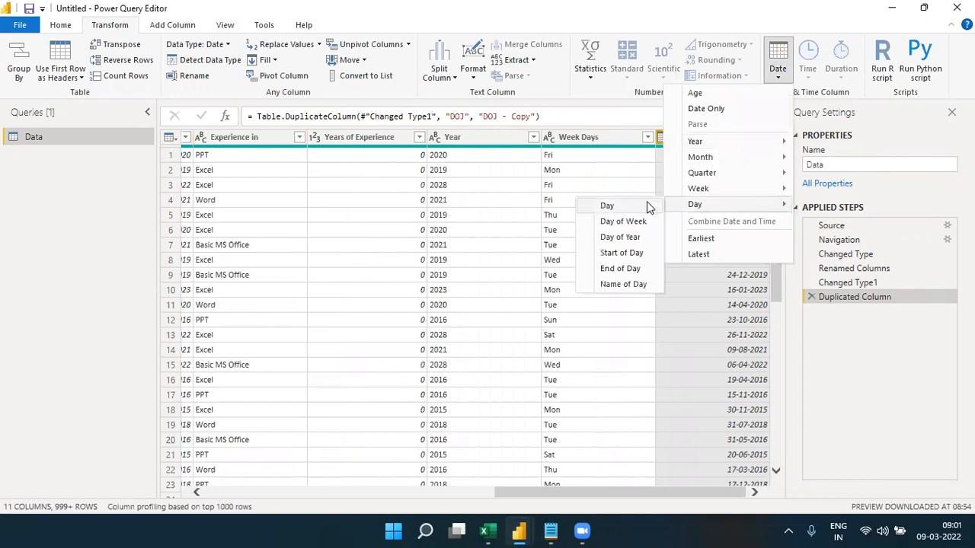
{"action": "left_click", "coordinate": [623, 284]}
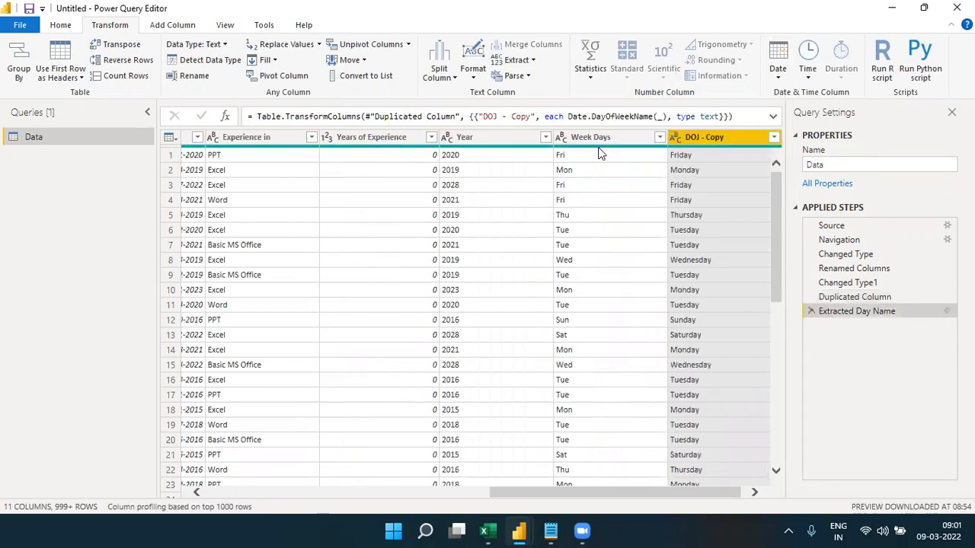
{"action": "left_click", "coordinate": [599, 139]}
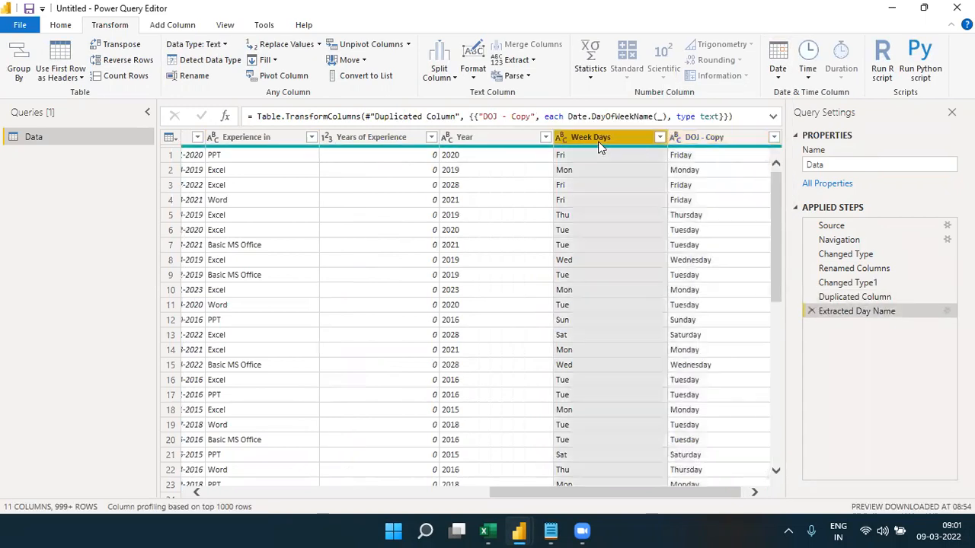
{"action": "left_click", "coordinate": [685, 139]}
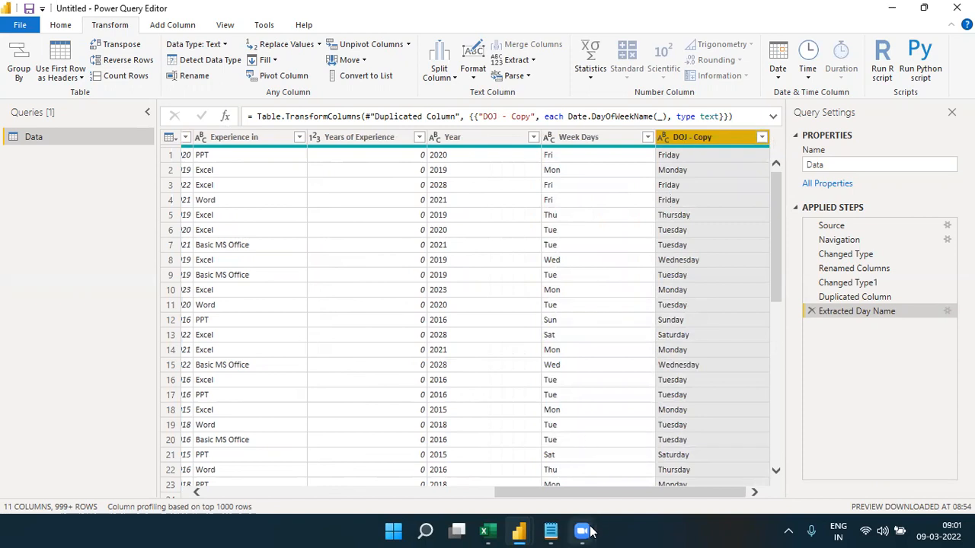
Duplicate the DOJ column again and transform the new copy's dates into the year
{"action": "mouse_move", "coordinate": [582, 531]}
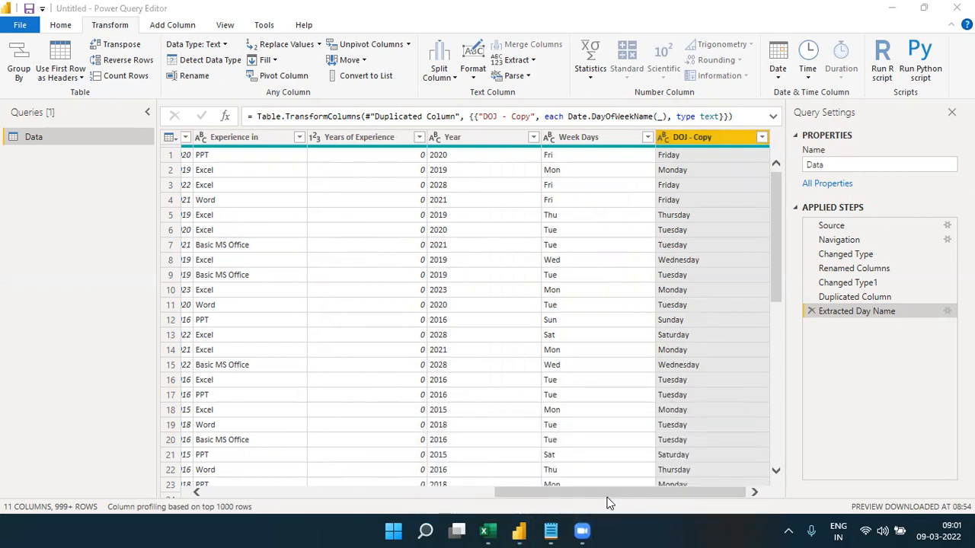
{"action": "left_click", "coordinate": [597, 150]}
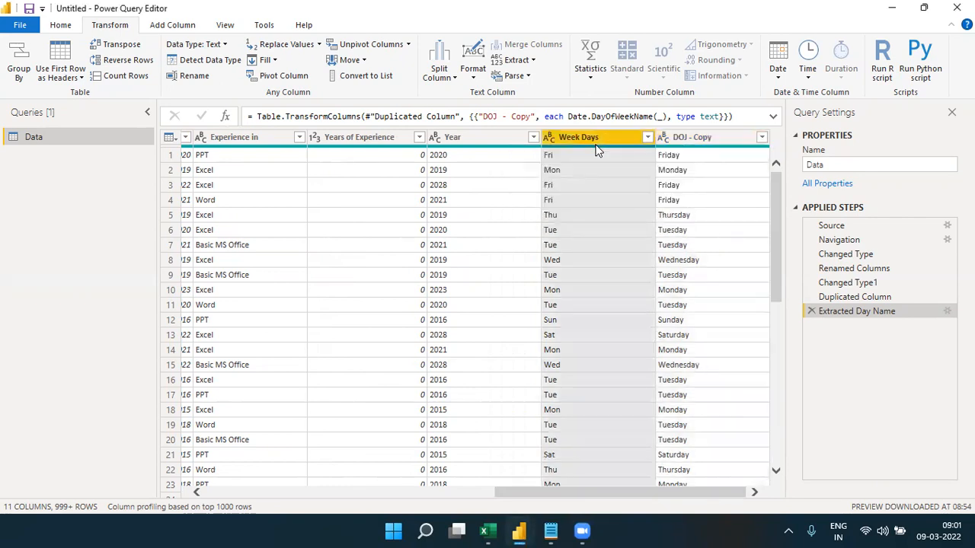
{"action": "left_click", "coordinate": [469, 138]}
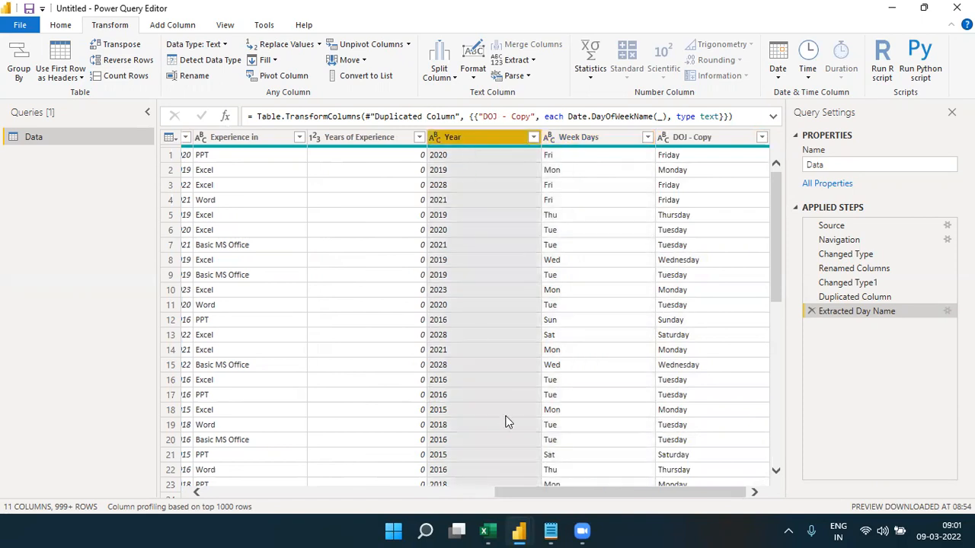
{"action": "left_click_drag", "start_coordinate": [531, 492], "coordinate": [418, 492]}
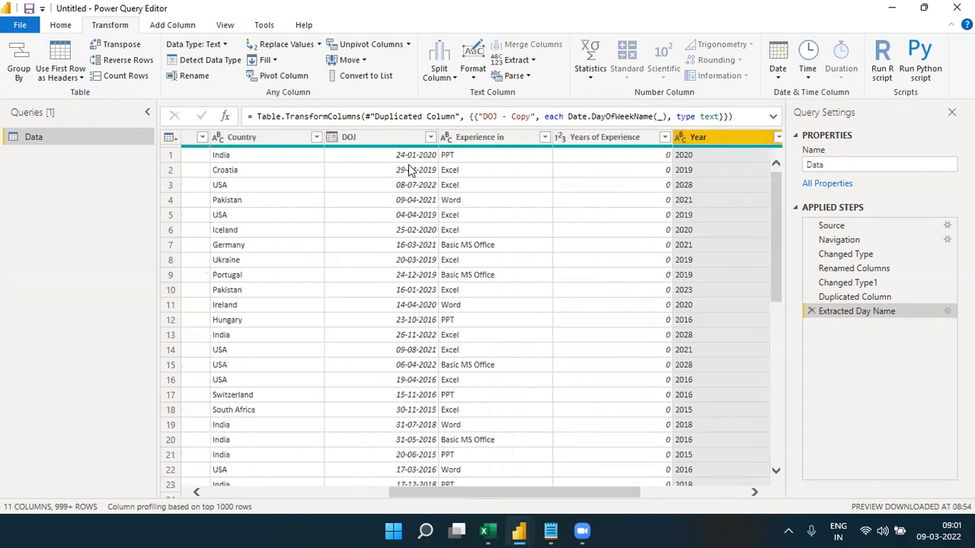
{"action": "right_click", "coordinate": [392, 144]}
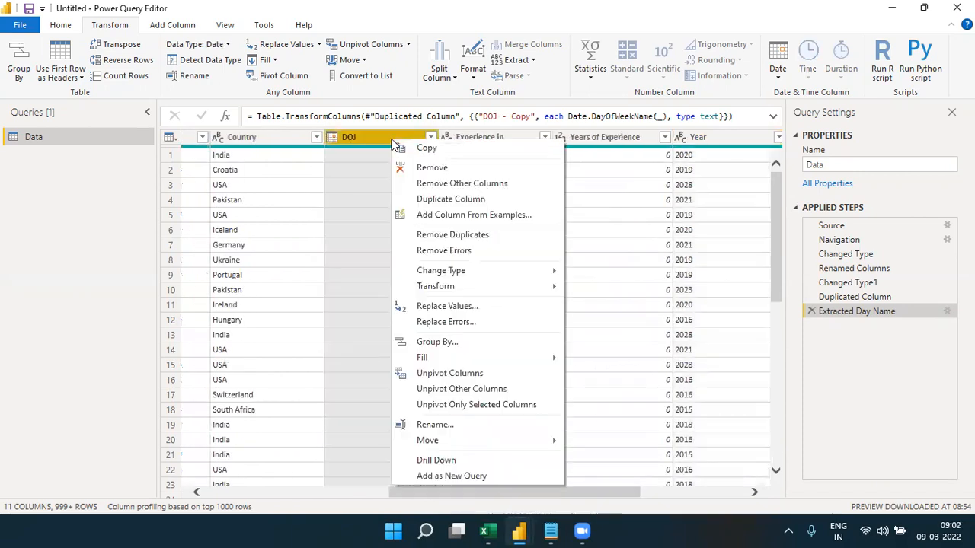
{"action": "left_click", "coordinate": [439, 200]}
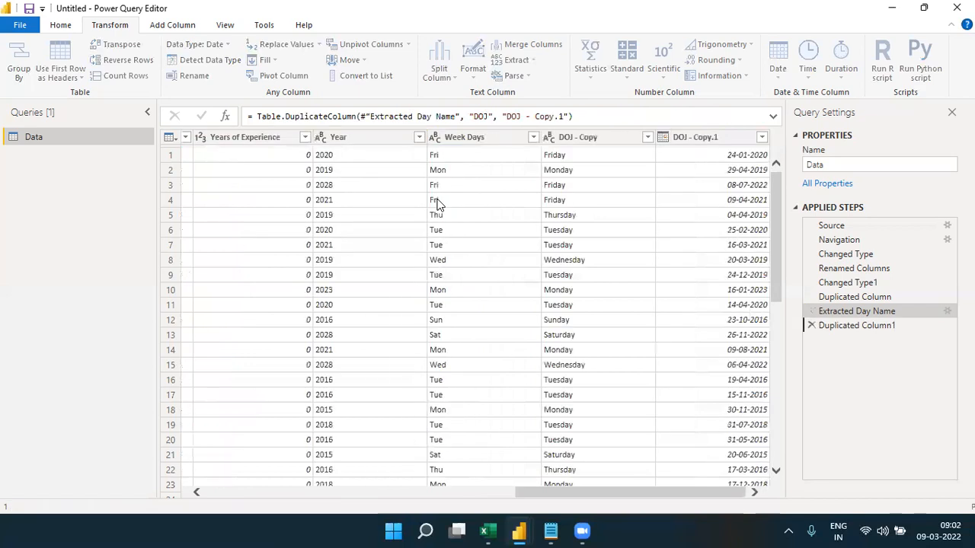
{"action": "right_click", "coordinate": [700, 141]}
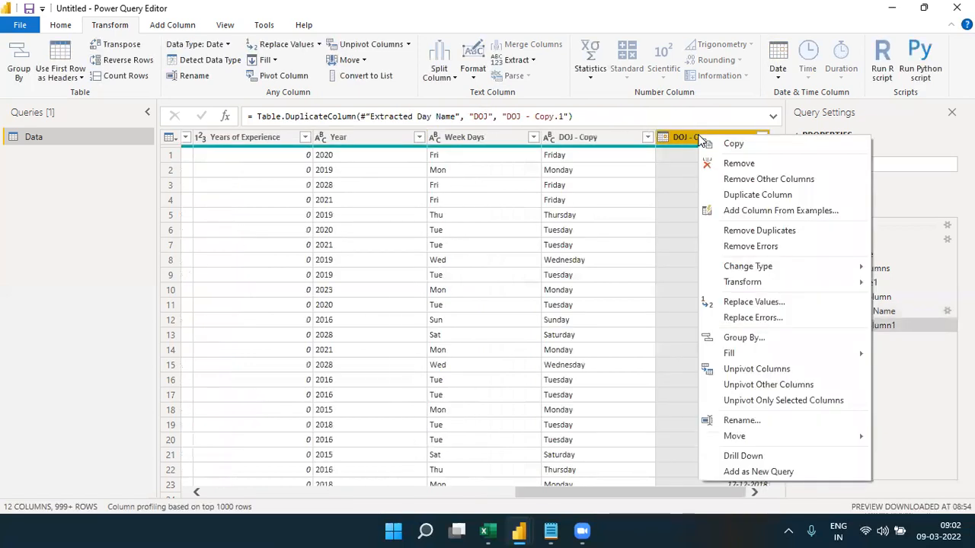
{"action": "left_click", "coordinate": [776, 75]}
{"action": "mouse_move", "coordinate": [667, 145]}
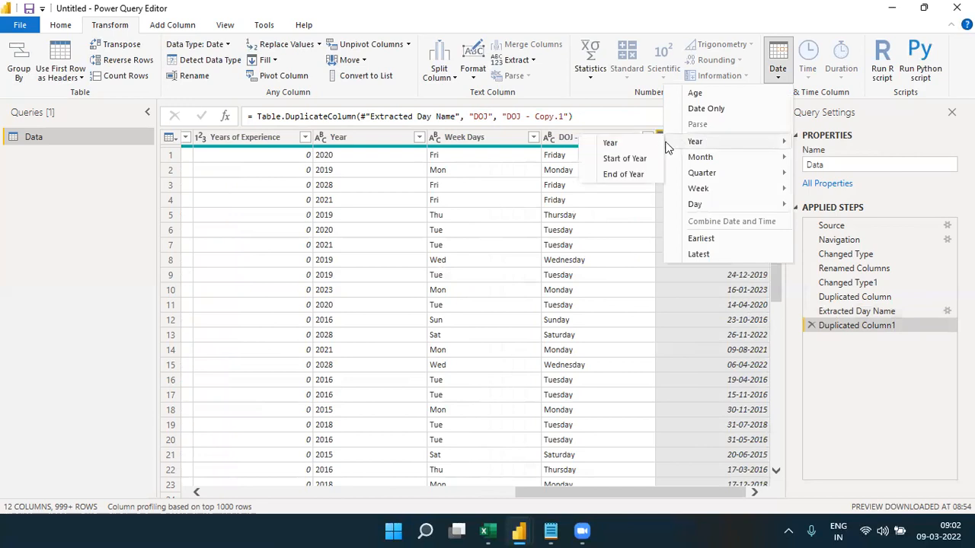
{"action": "left_click", "coordinate": [610, 143]}
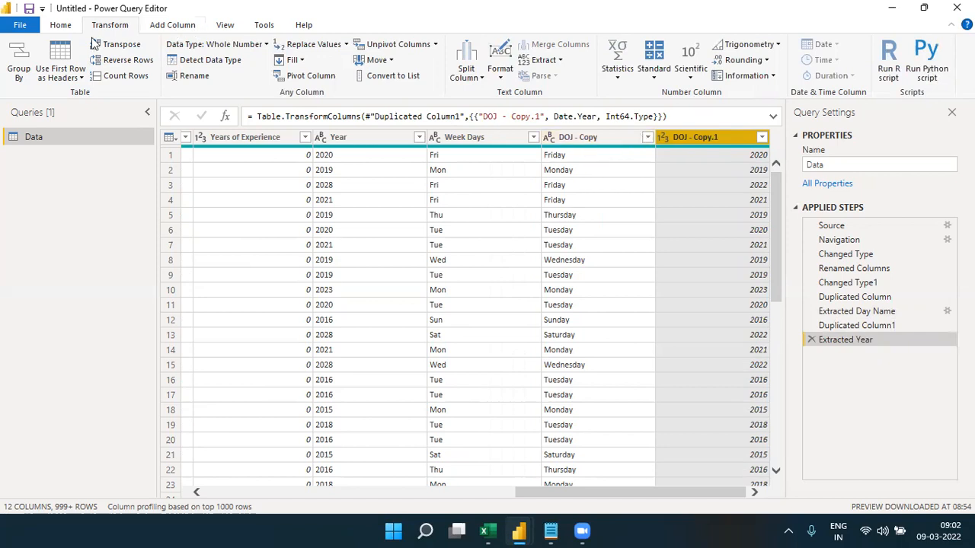
Open the Data query's M code in the Advanced Editor and examine the DuplicateColumn, DayOfWeekName and Date.Year lines for DOJ
{"action": "left_click", "coordinate": [61, 25]}
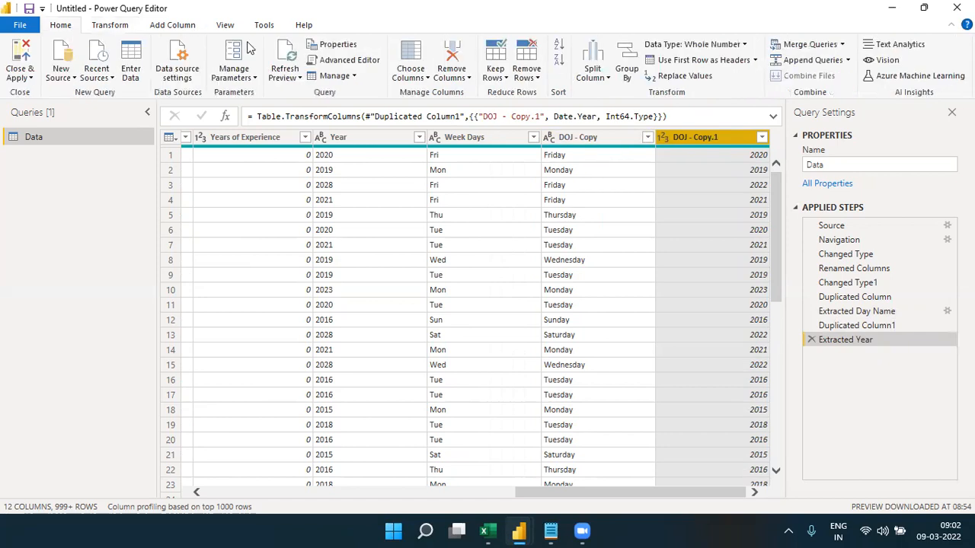
{"action": "left_click", "coordinate": [343, 60]}
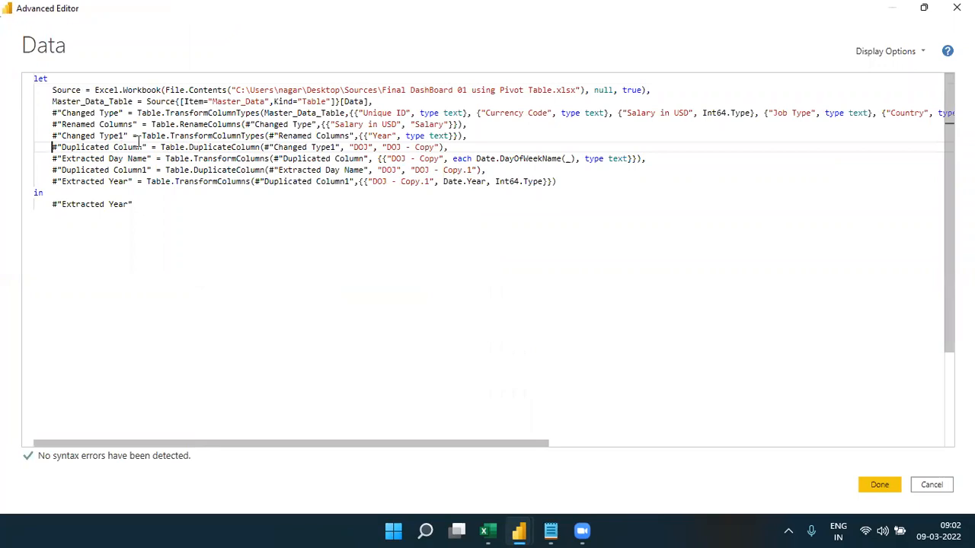
{"action": "left_click_drag", "start_coordinate": [52, 147], "coordinate": [141, 136]}
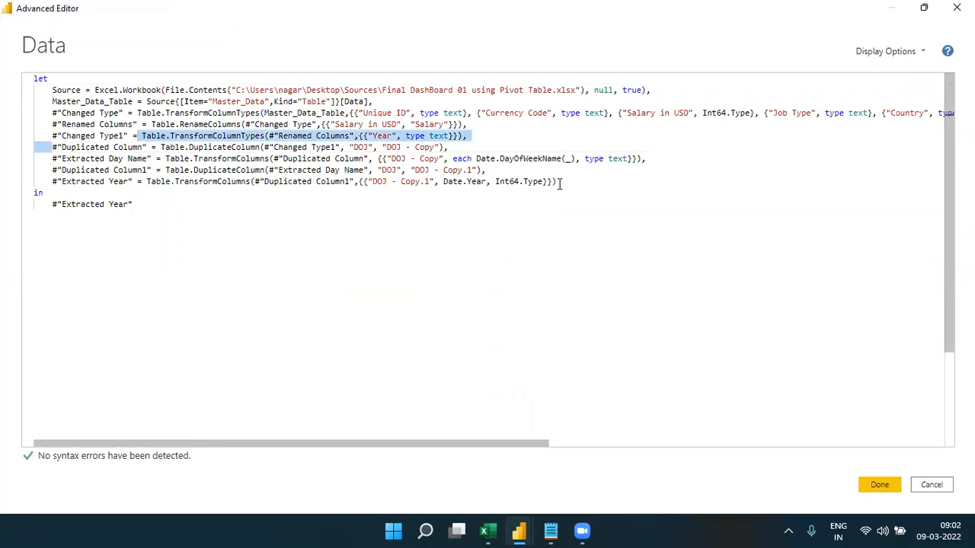
{"action": "left_click_drag", "start_coordinate": [560, 184], "coordinate": [38, 147]}
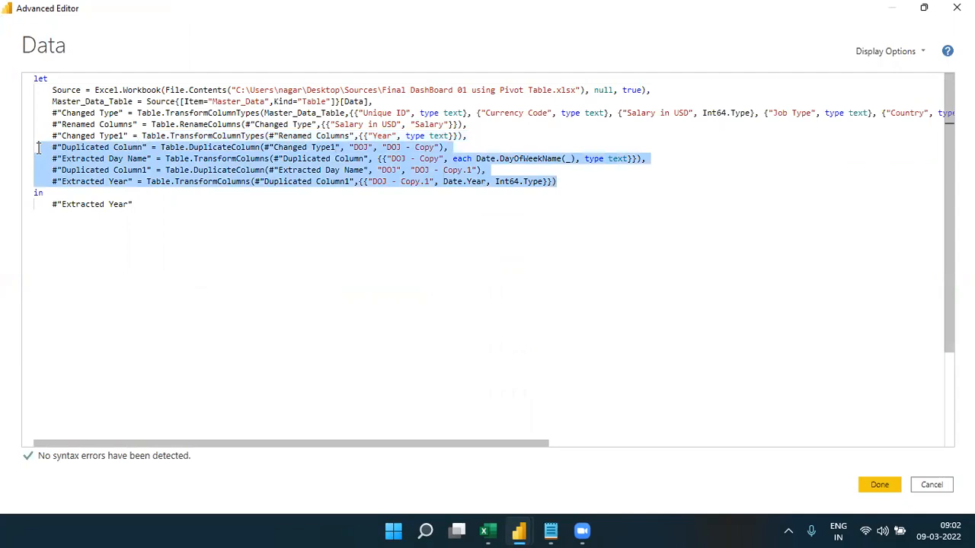
{"action": "left_click", "coordinate": [227, 147]}
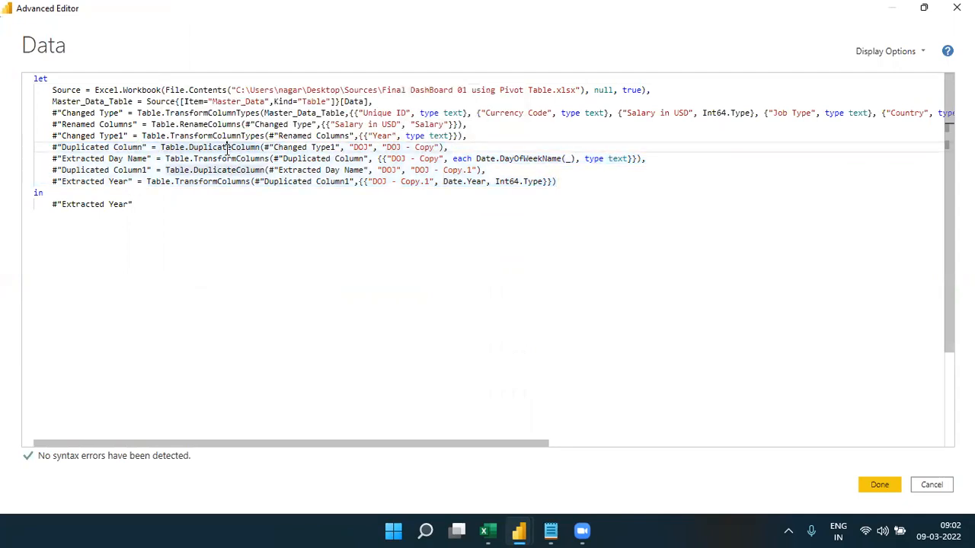
{"action": "double_click", "coordinate": [230, 159]}
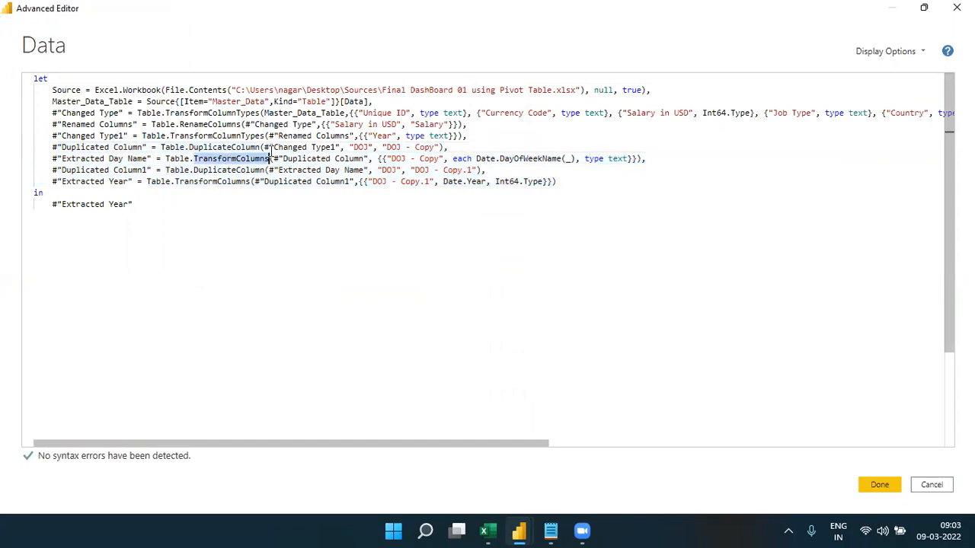
{"action": "double_click", "coordinate": [516, 160]}
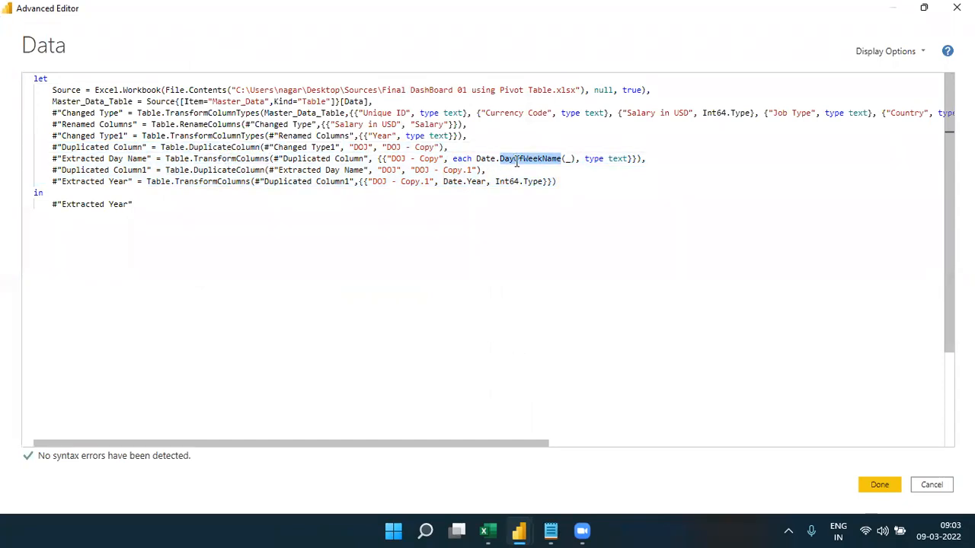
{"action": "left_click", "coordinate": [243, 170]}
{"action": "double_click", "coordinate": [244, 170]}
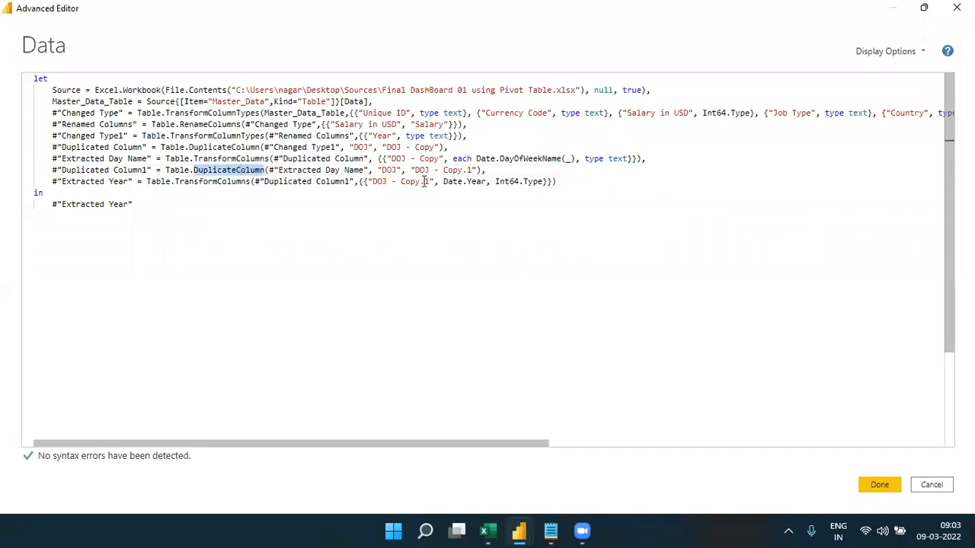
{"action": "double_click", "coordinate": [476, 183]}
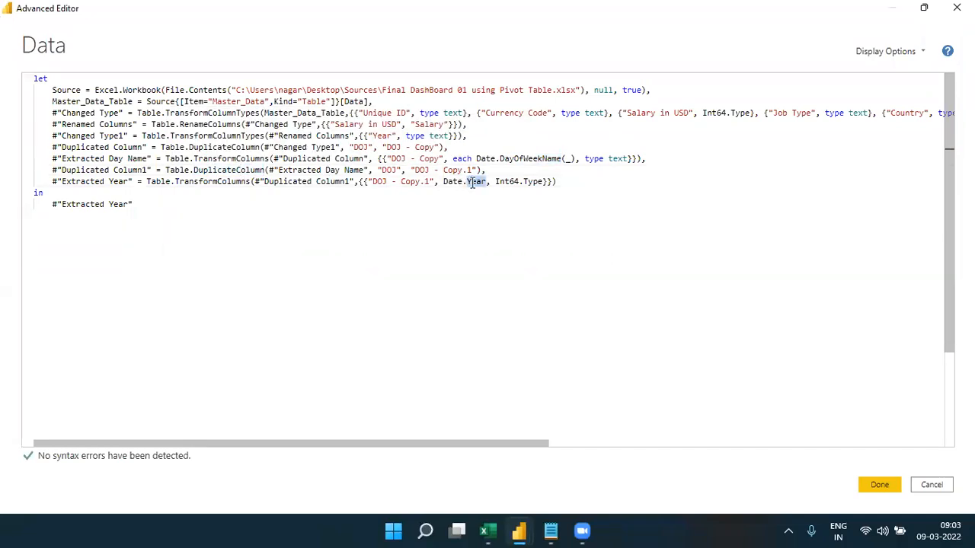
Look over the whole script from the let line to its final output, and close the editor without editing it
{"action": "left_click_drag", "start_coordinate": [567, 186], "coordinate": [49, 149]}
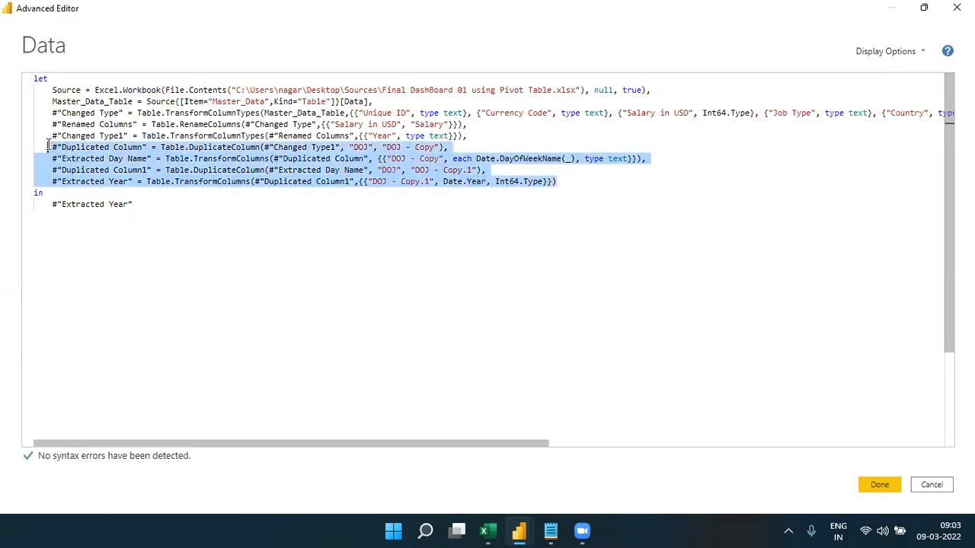
{"action": "double_click", "coordinate": [40, 79]}
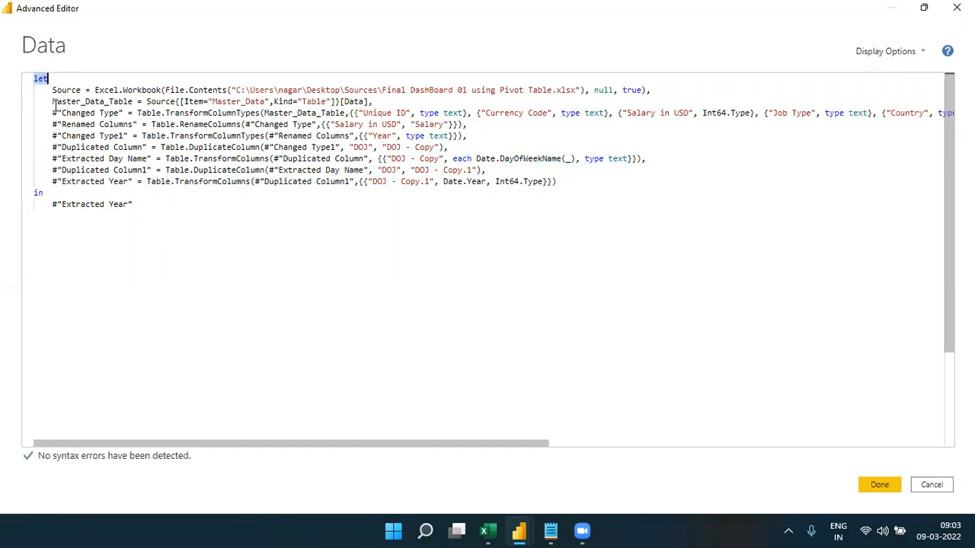
{"action": "left_click", "coordinate": [265, 221]}
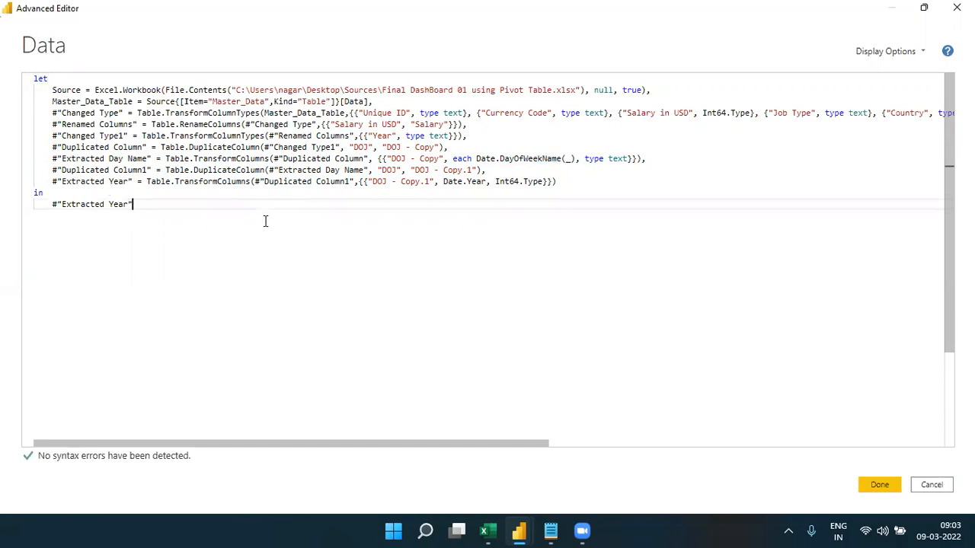
{"action": "left_click_drag", "start_coordinate": [137, 213], "coordinate": [32, 83]}
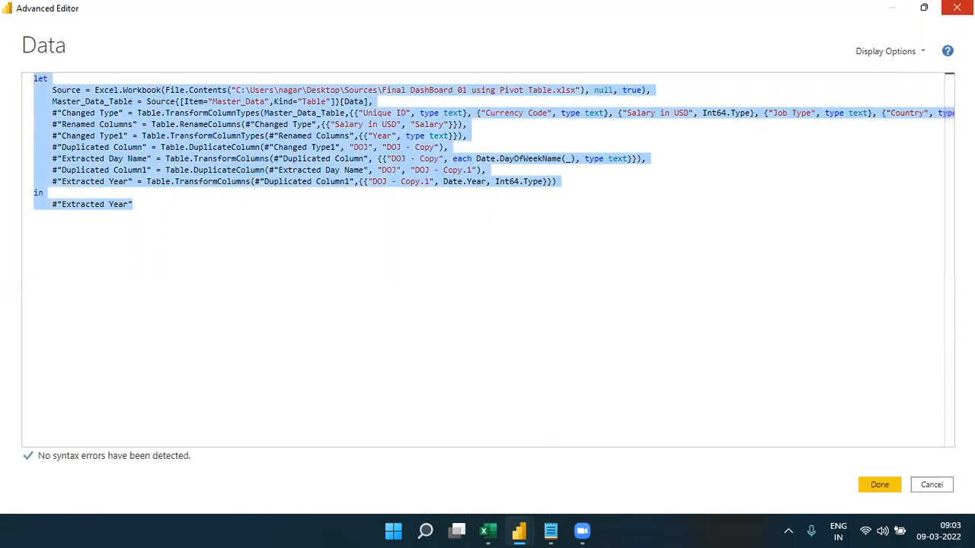
{"action": "left_click", "coordinate": [957, 8]}
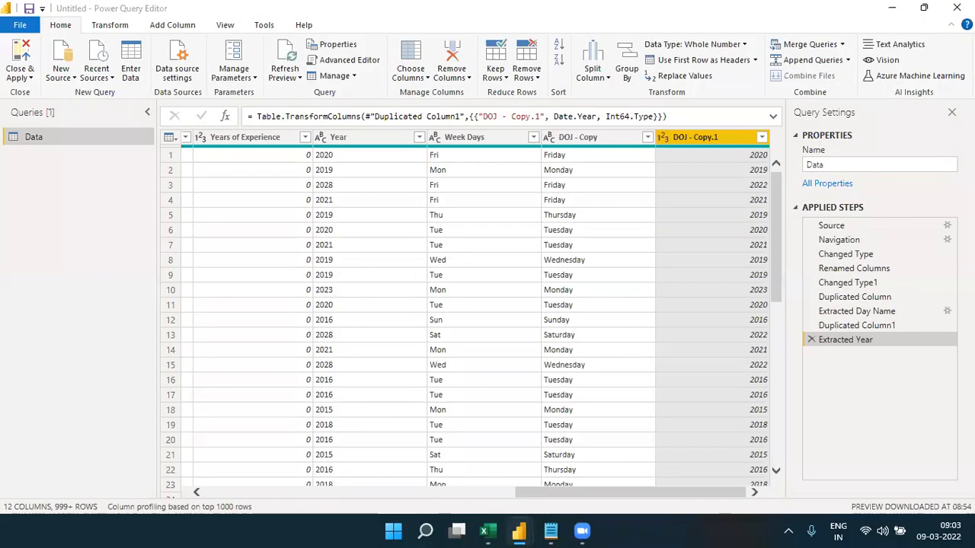
Review the latest applied steps, and delete Extracted Year, Duplicated Column1, Extracted Day Name and Duplicated Column
{"action": "left_click", "coordinate": [858, 288]}
{"action": "left_click", "coordinate": [859, 302]}
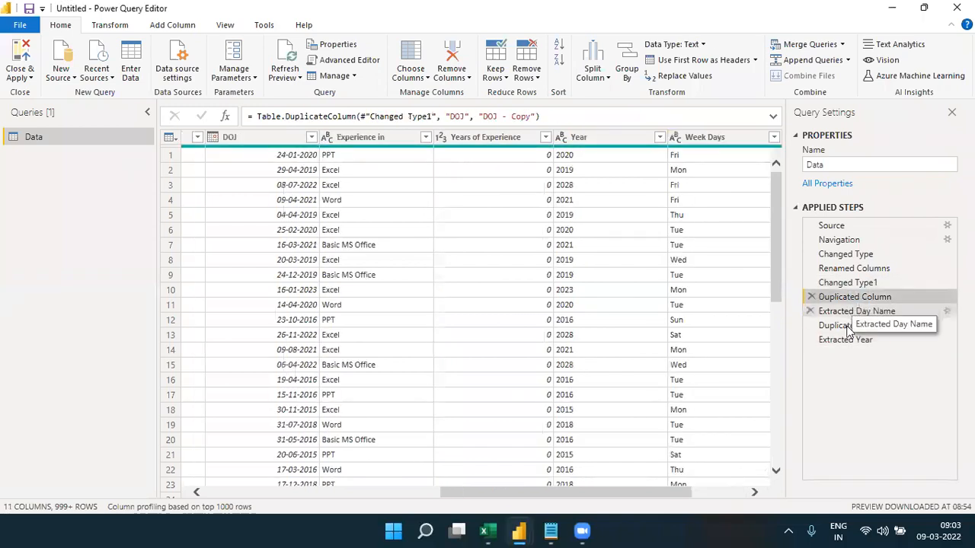
{"action": "left_click", "coordinate": [849, 316]}
{"action": "left_click", "coordinate": [846, 328]}
{"action": "left_click", "coordinate": [840, 342]}
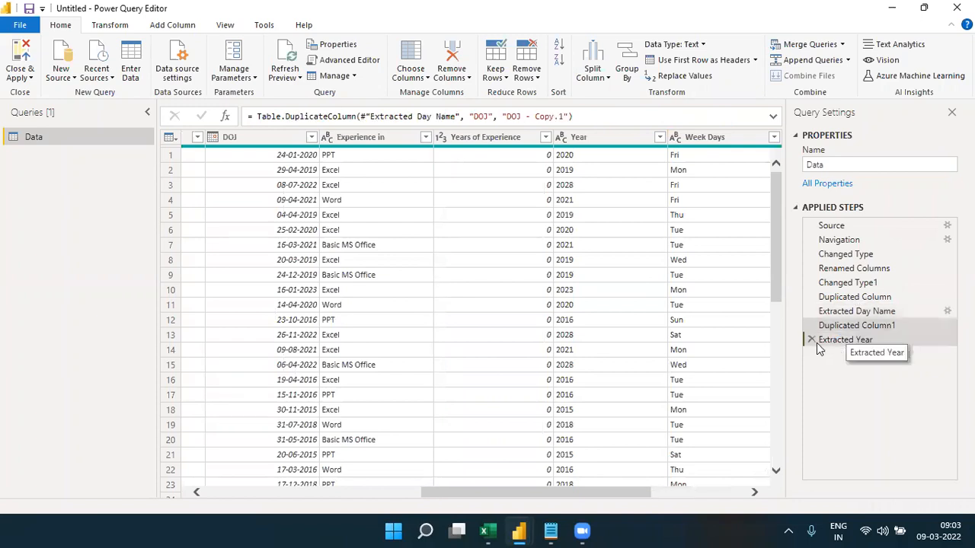
{"action": "left_click", "coordinate": [812, 341]}
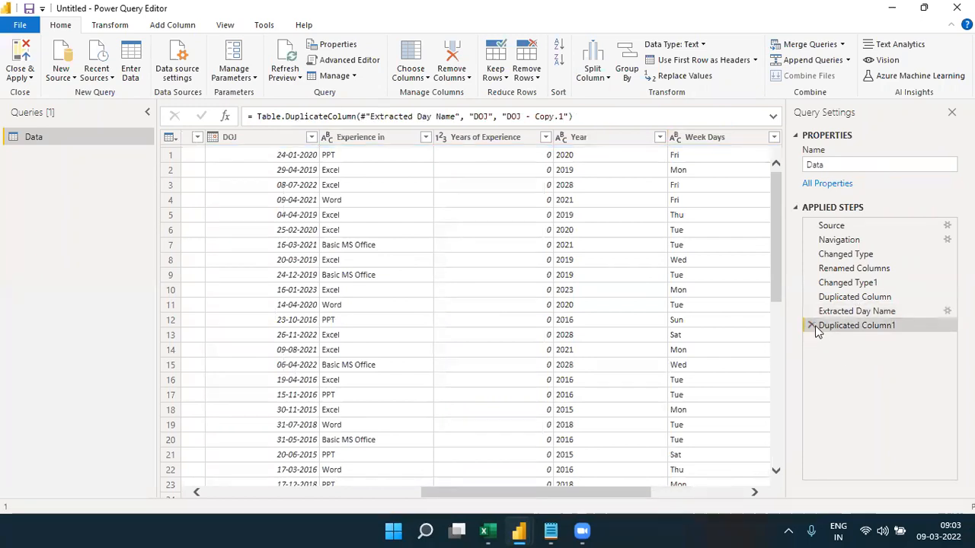
{"action": "left_click", "coordinate": [812, 326]}
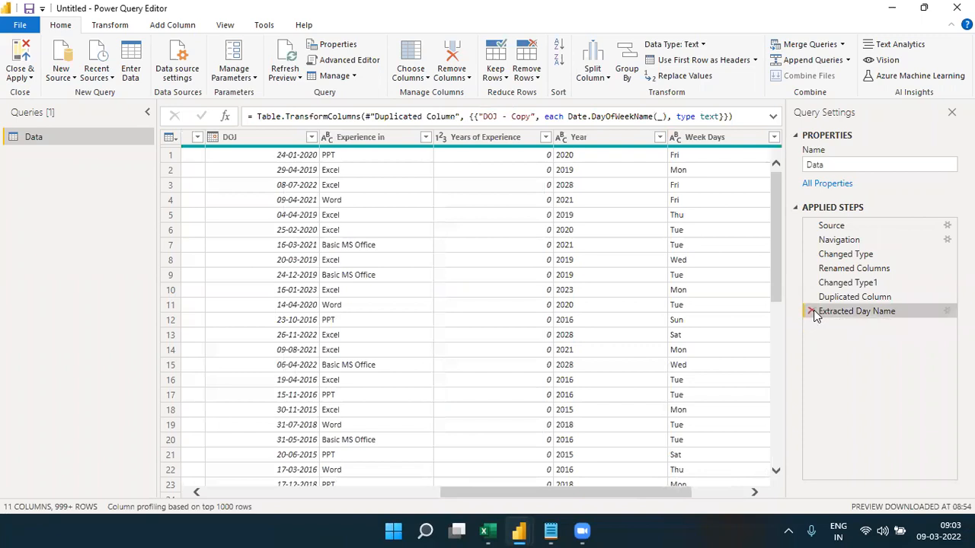
{"action": "left_click", "coordinate": [812, 311]}
{"action": "left_click", "coordinate": [811, 297]}
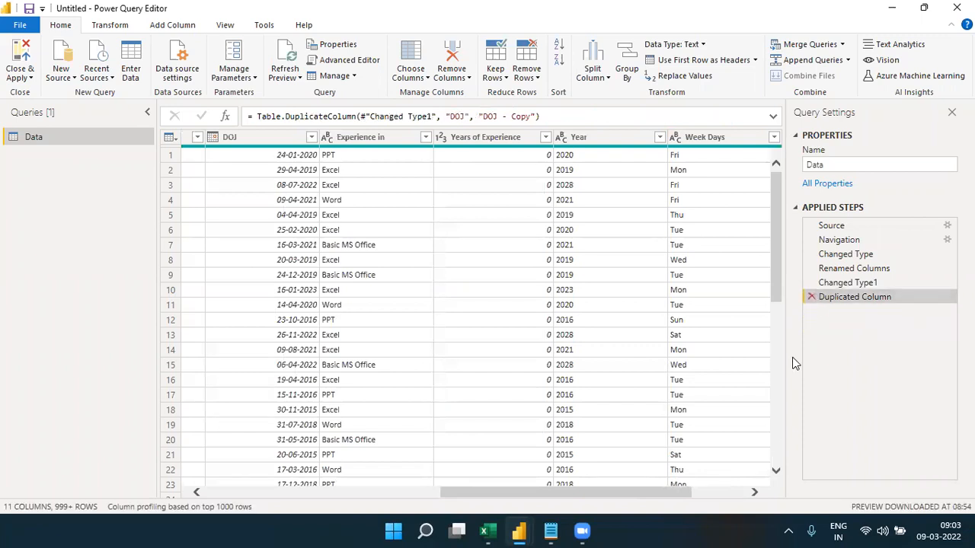
Close the query editor applying the changes, and show the loaded Data table in the model view
{"action": "left_click", "coordinate": [750, 492]}
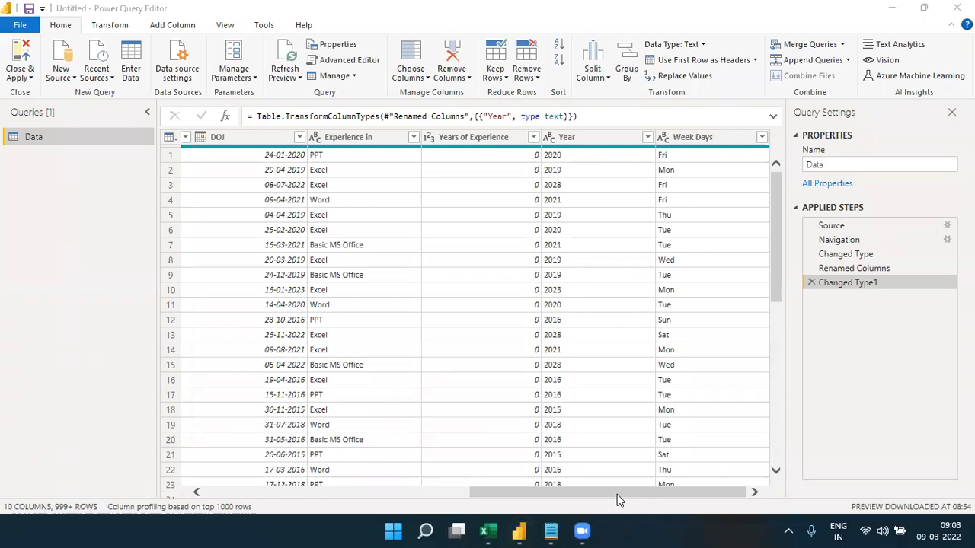
{"action": "left_click_drag", "start_coordinate": [617, 495], "coordinate": [339, 507]}
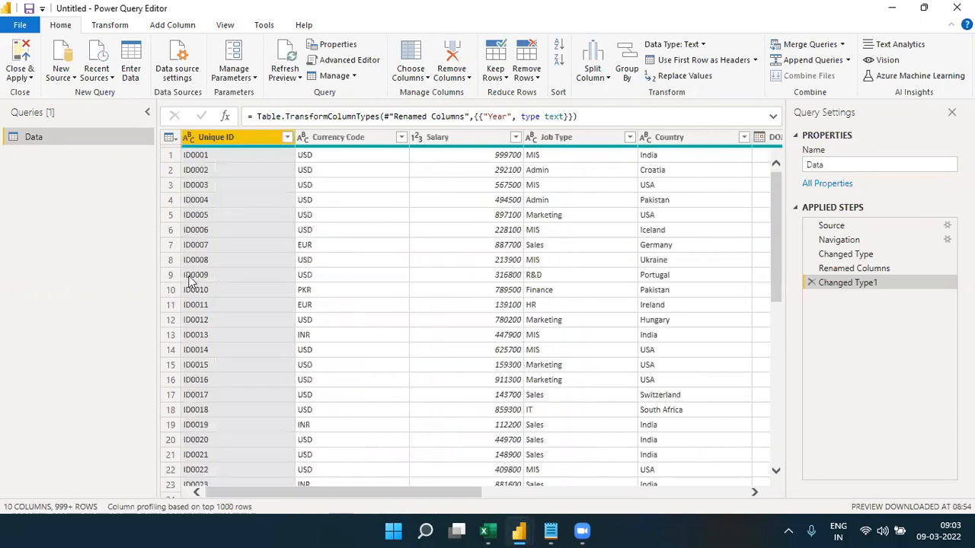
{"action": "left_click", "coordinate": [116, 35]}
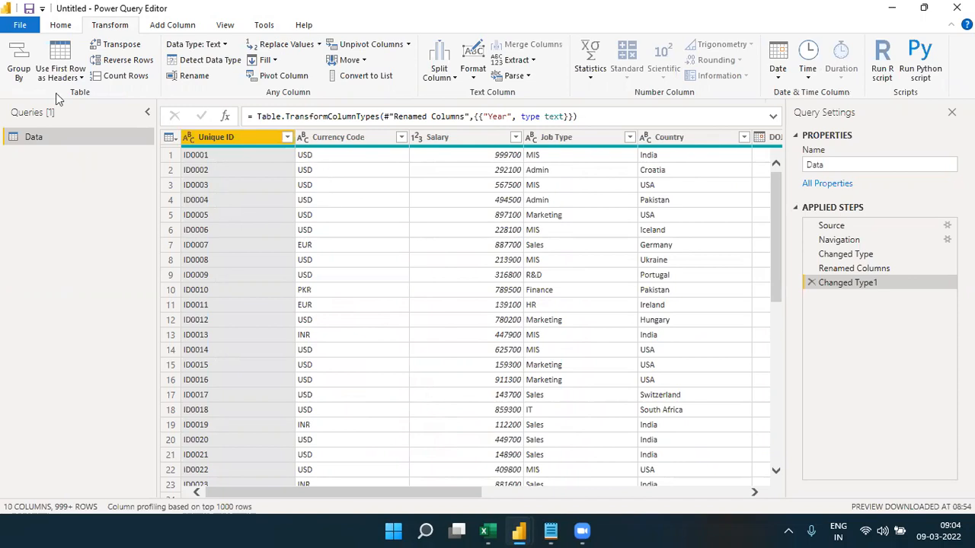
{"action": "left_click", "coordinate": [63, 30]}
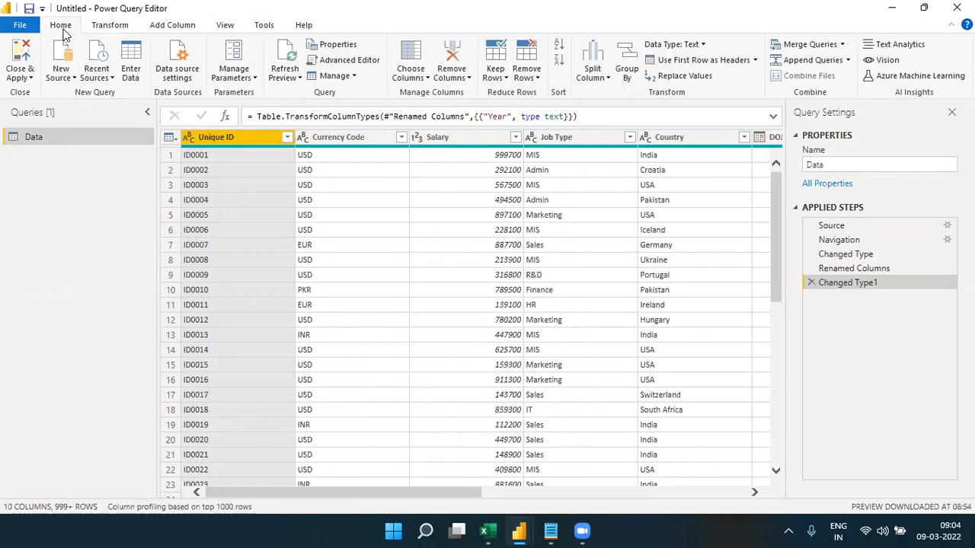
{"action": "left_click", "coordinate": [30, 78]}
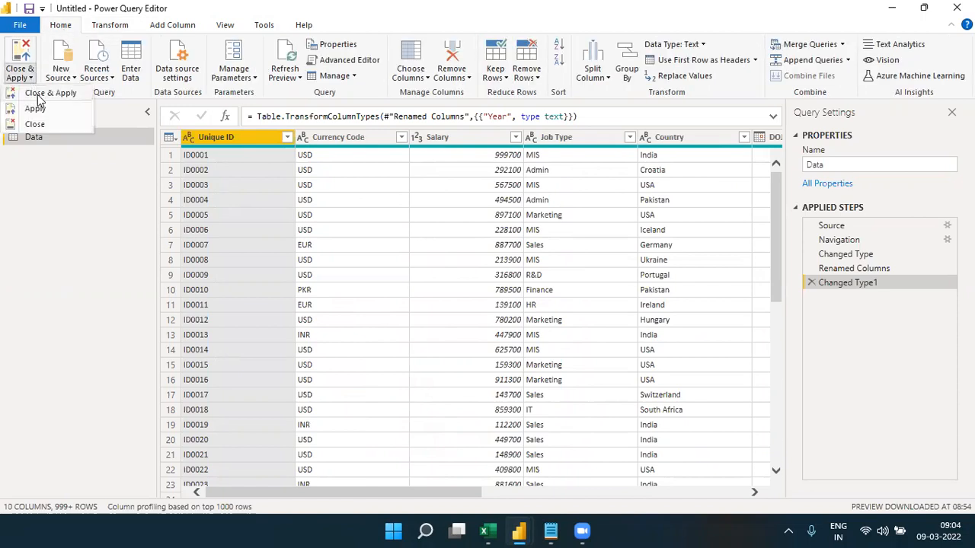
{"action": "left_click", "coordinate": [39, 98]}
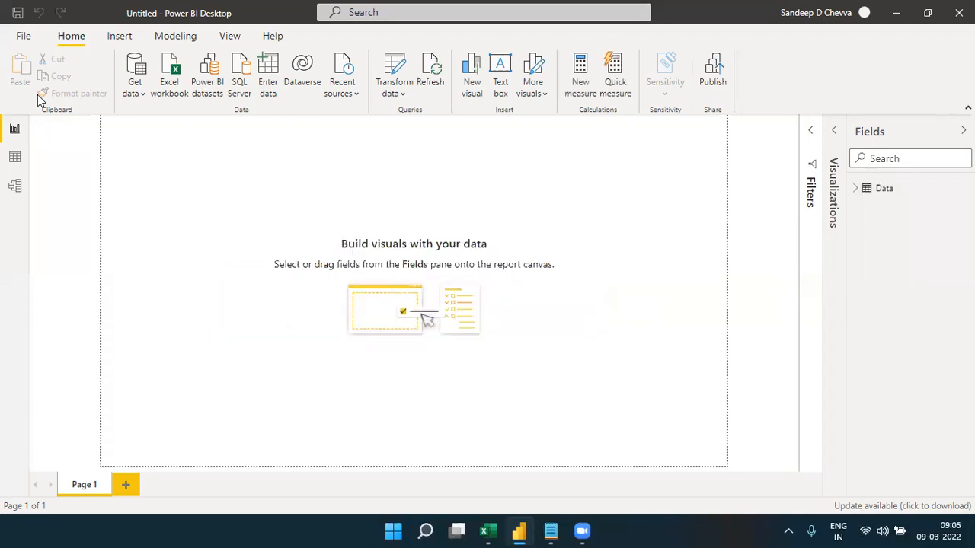
{"action": "left_click", "coordinate": [15, 190]}
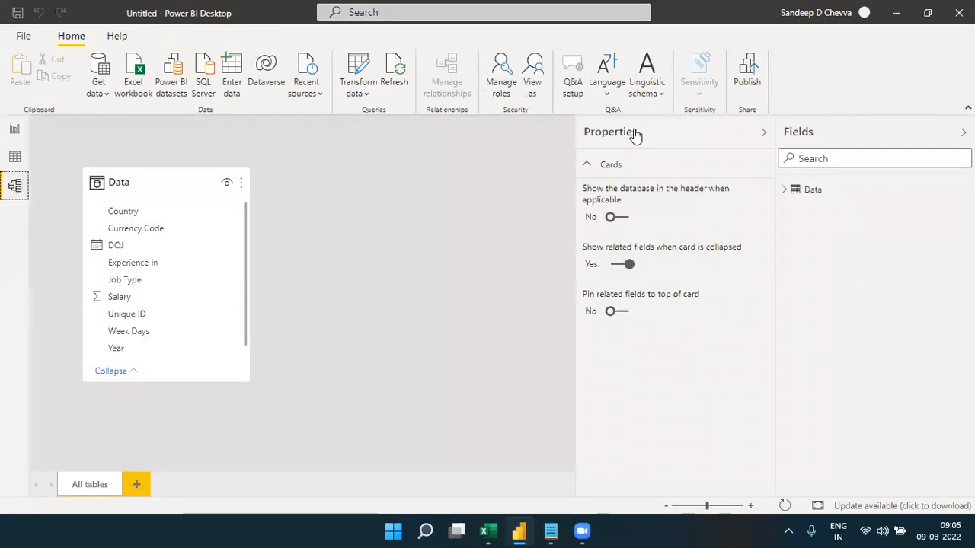
Collapse the side panes and move the Data table toward the middle of the model diagram
{"action": "left_click", "coordinate": [763, 132]}
{"action": "left_click", "coordinate": [964, 131]}
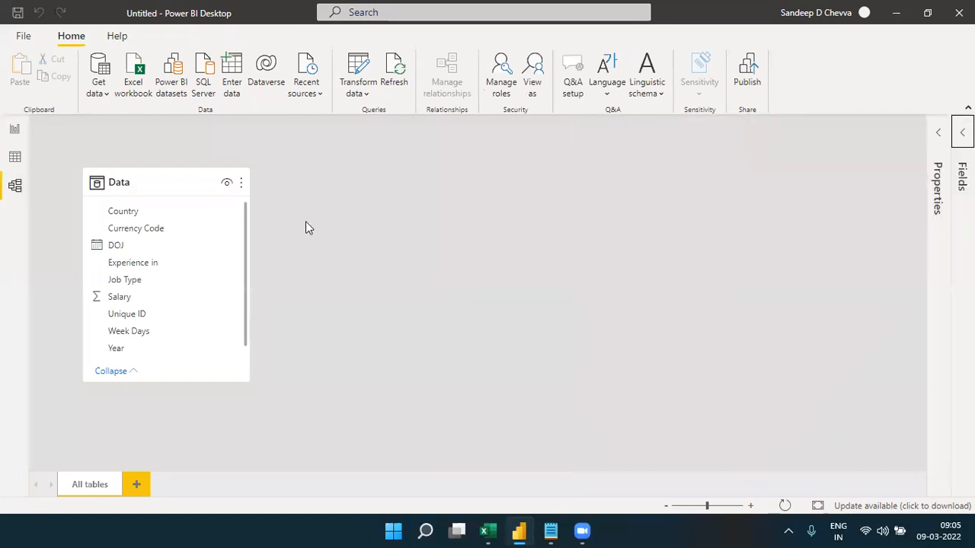
{"action": "left_click_drag", "start_coordinate": [167, 186], "coordinate": [235, 183]}
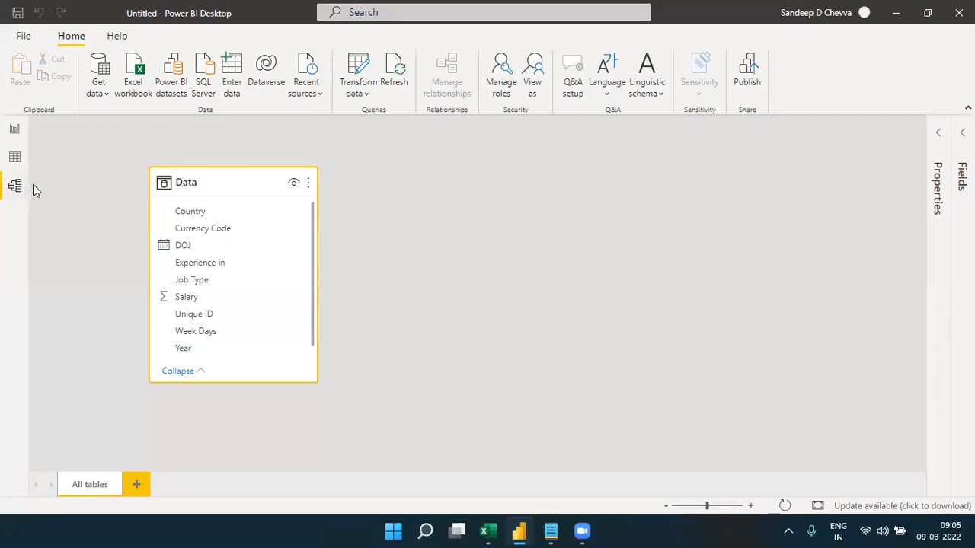
{"action": "left_click_drag", "start_coordinate": [195, 185], "coordinate": [305, 183]}
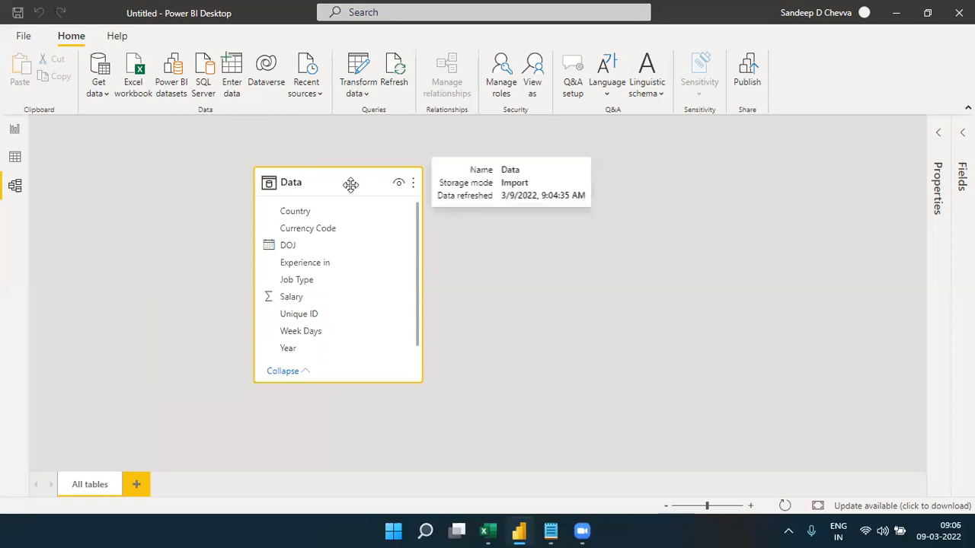
Show the report view, then switch to the Excel workbook and examine Pivot1's job type rows, experience columns and average salary values
{"action": "left_click", "coordinate": [16, 135]}
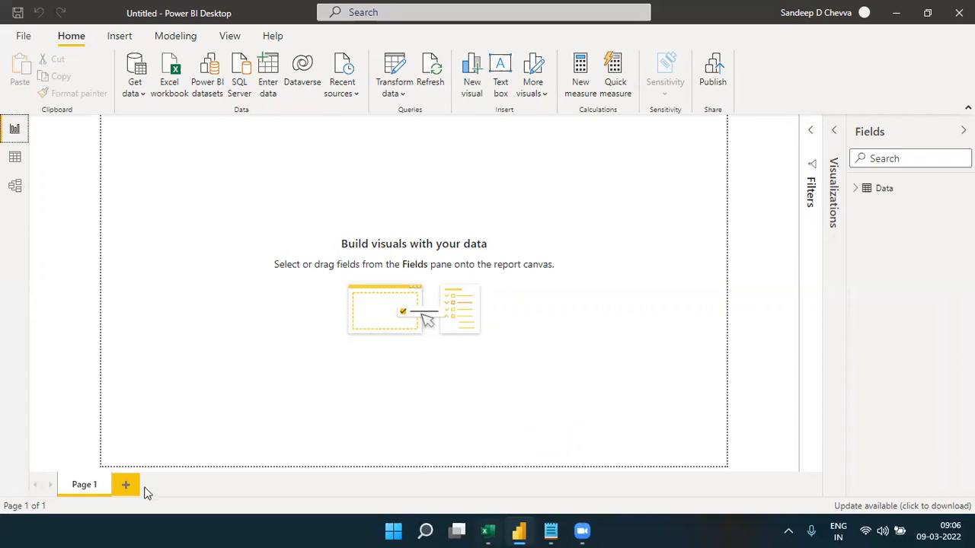
{"action": "key", "text": "alt+Tab"}
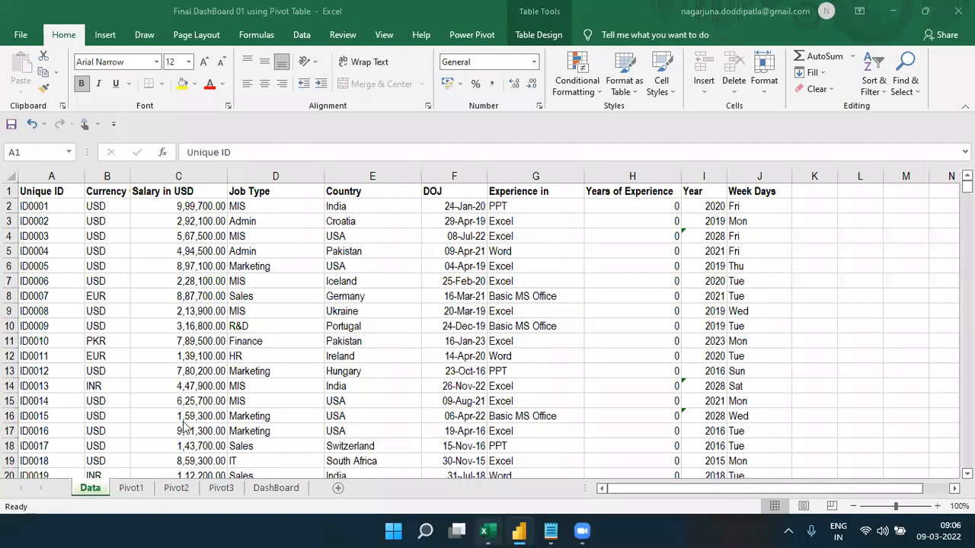
{"action": "key", "text": "ctrl+Page_Down"}
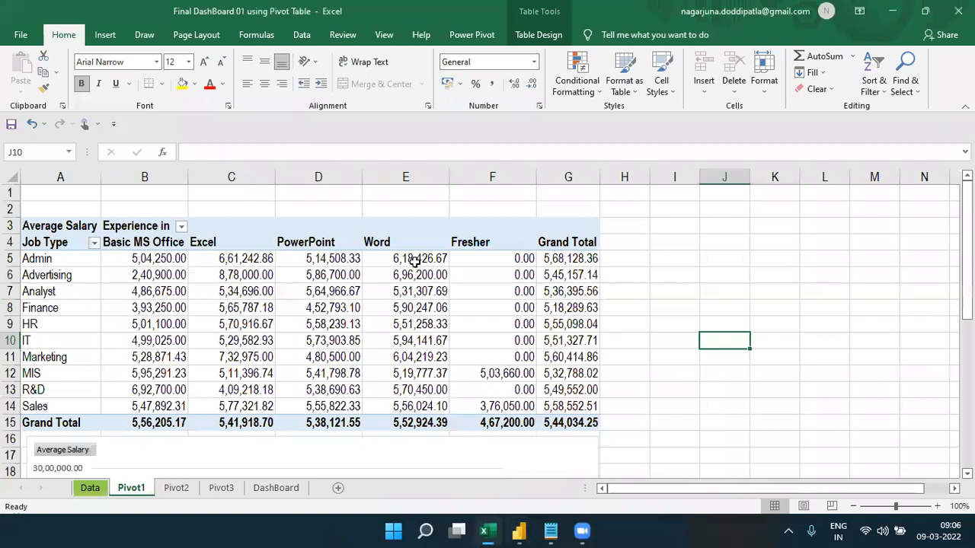
{"action": "mouse_move", "coordinate": [414, 261]}
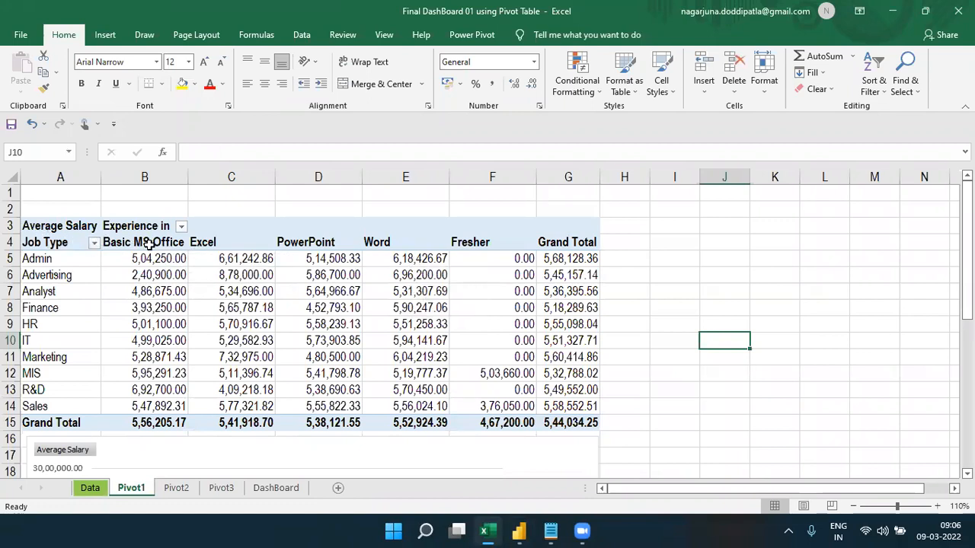
{"action": "left_click_drag", "start_coordinate": [149, 243], "coordinate": [515, 410]}
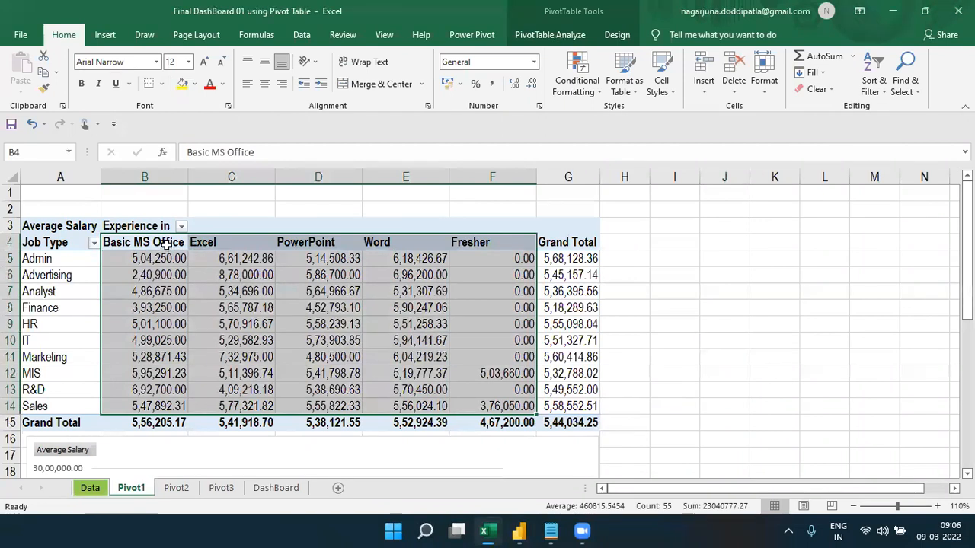
{"action": "left_click_drag", "start_coordinate": [153, 243], "coordinate": [499, 246]}
{"action": "left_click_drag", "start_coordinate": [78, 332], "coordinate": [84, 410]}
{"action": "left_click_drag", "start_coordinate": [120, 243], "coordinate": [484, 238]}
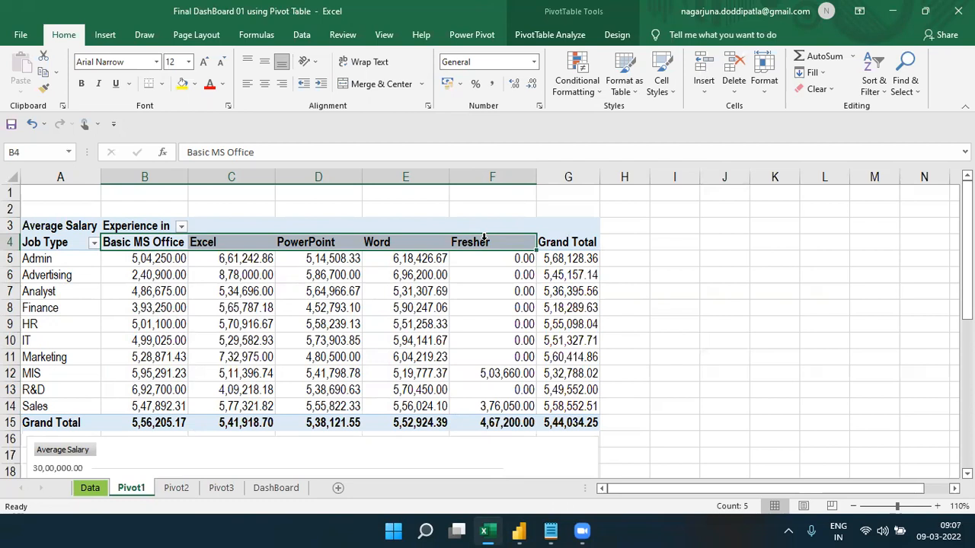
Switch back to Power BI Desktop, add a matrix visual to Page 1, and enlarge it away from the page corner
{"action": "left_click", "coordinate": [518, 531]}
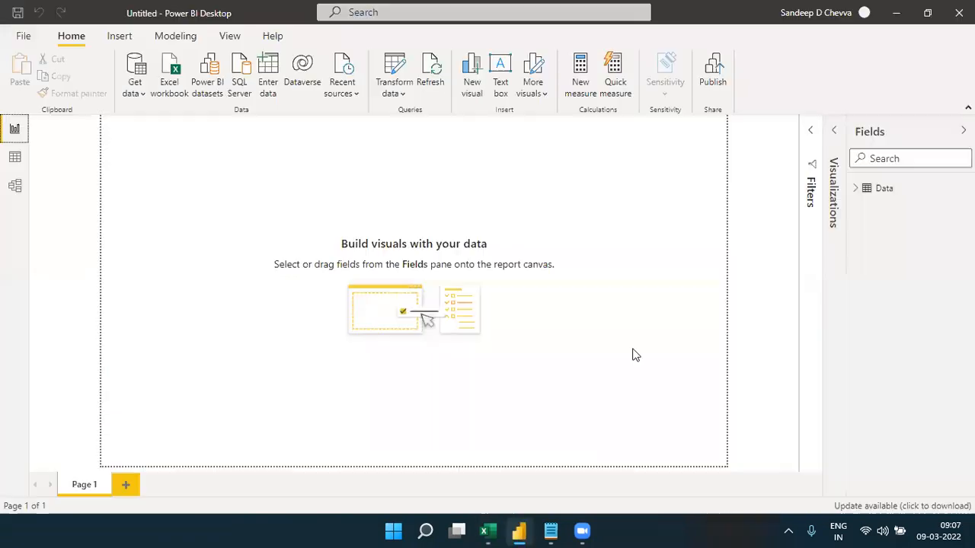
{"action": "left_click", "coordinate": [844, 144]}
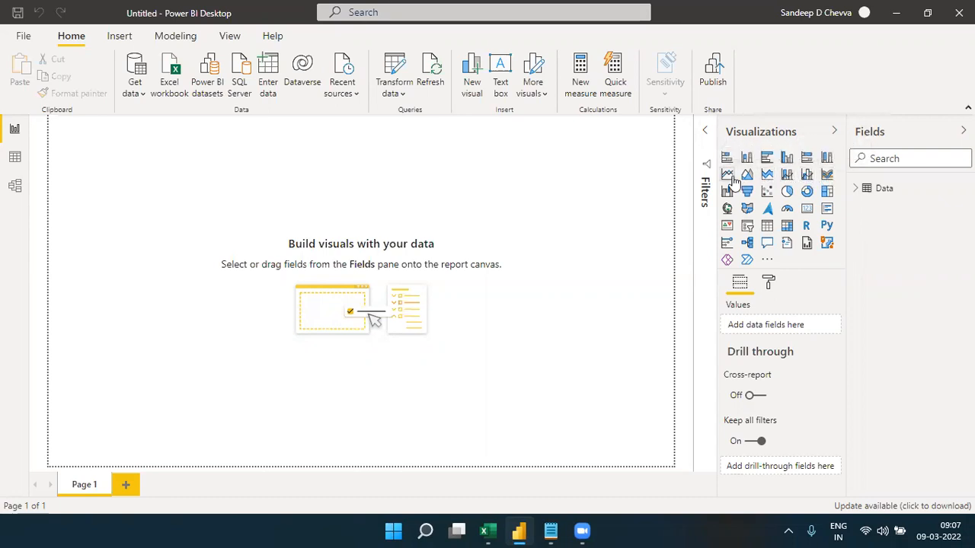
{"action": "left_click", "coordinate": [787, 226]}
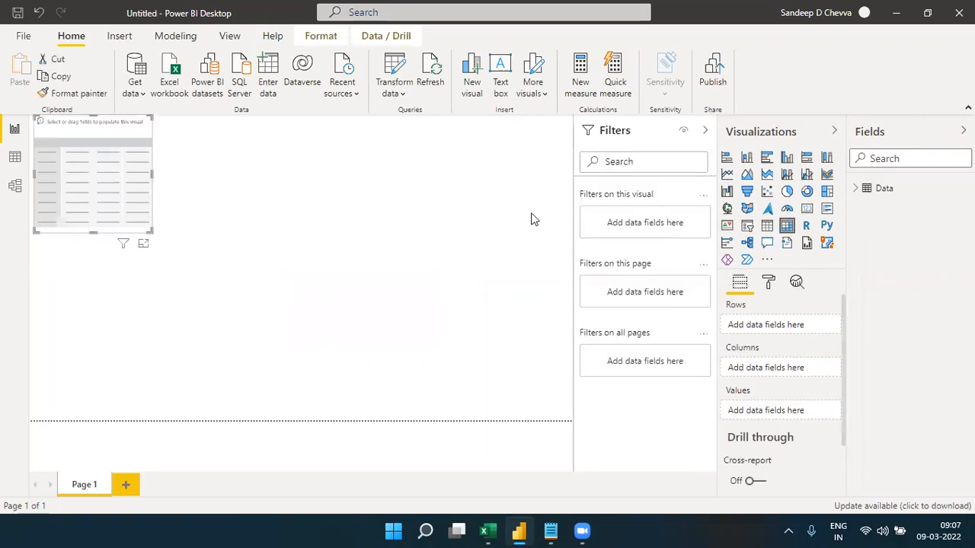
{"action": "left_click_drag", "start_coordinate": [150, 176], "coordinate": [173, 205]}
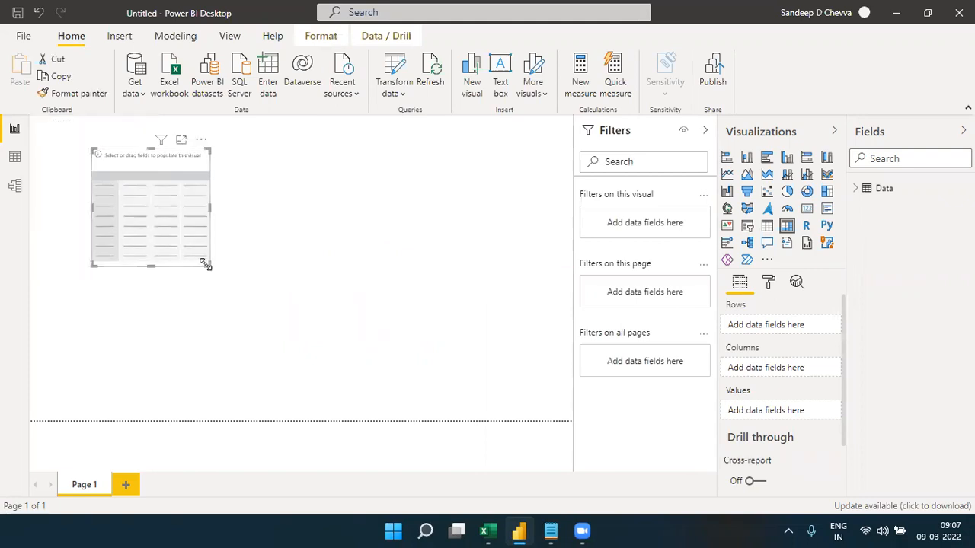
{"action": "left_click_drag", "start_coordinate": [205, 264], "coordinate": [304, 302]}
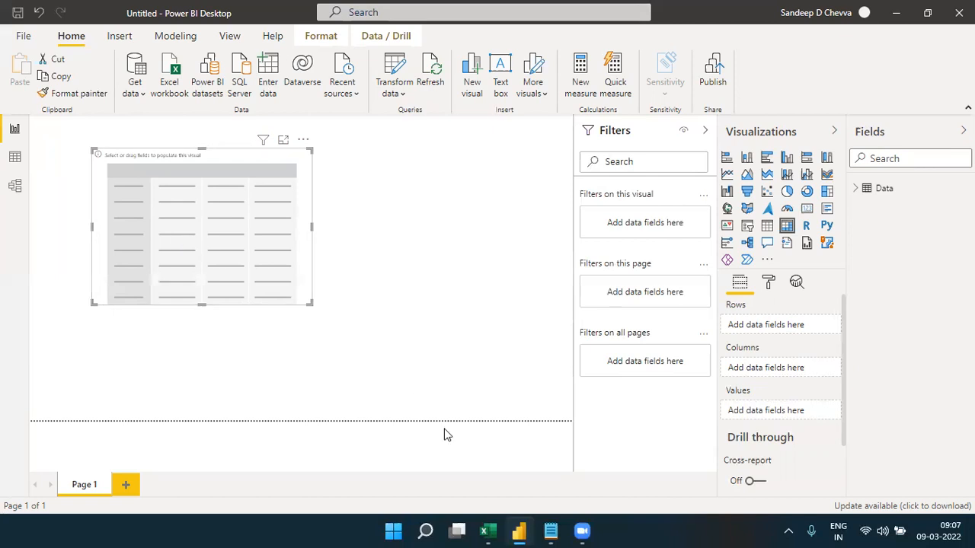
Switch to Excel and check which fields form the rows and columns of the Pivot1 pivot table
{"action": "left_click", "coordinate": [488, 531]}
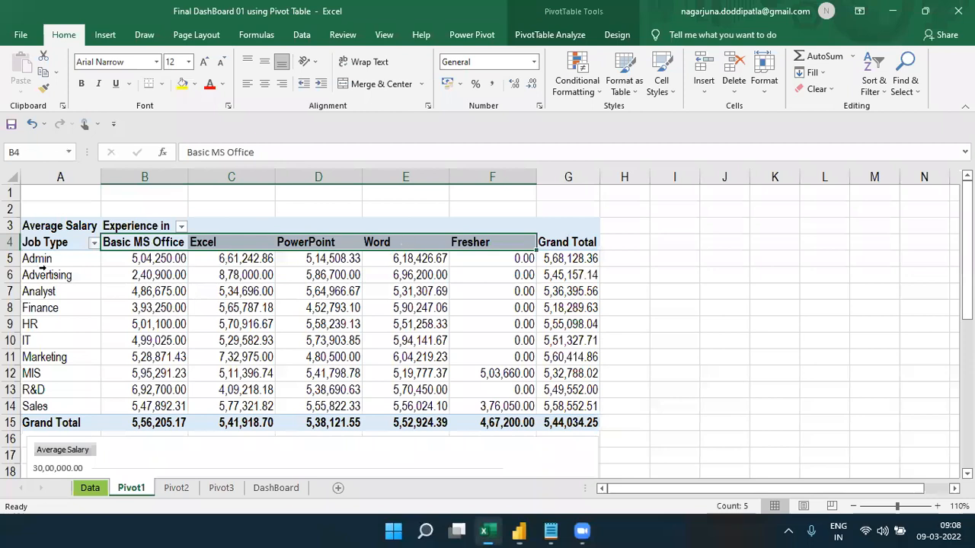
{"action": "left_click_drag", "start_coordinate": [44, 258], "coordinate": [52, 403]}
{"action": "left_click_drag", "start_coordinate": [136, 243], "coordinate": [470, 236]}
{"action": "left_click", "coordinate": [152, 225]}
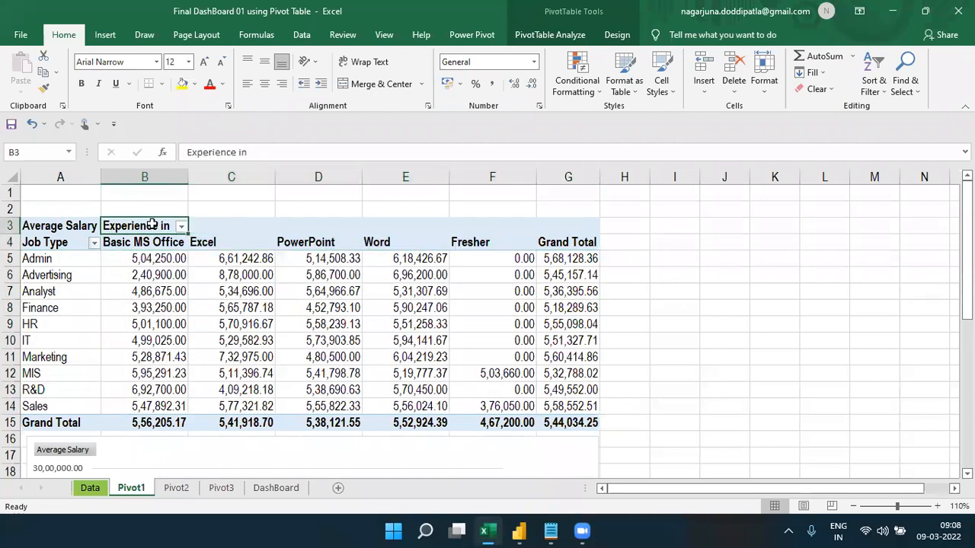
{"action": "left_click", "coordinate": [64, 243]}
{"action": "left_click", "coordinate": [80, 405], "text": "shift"}
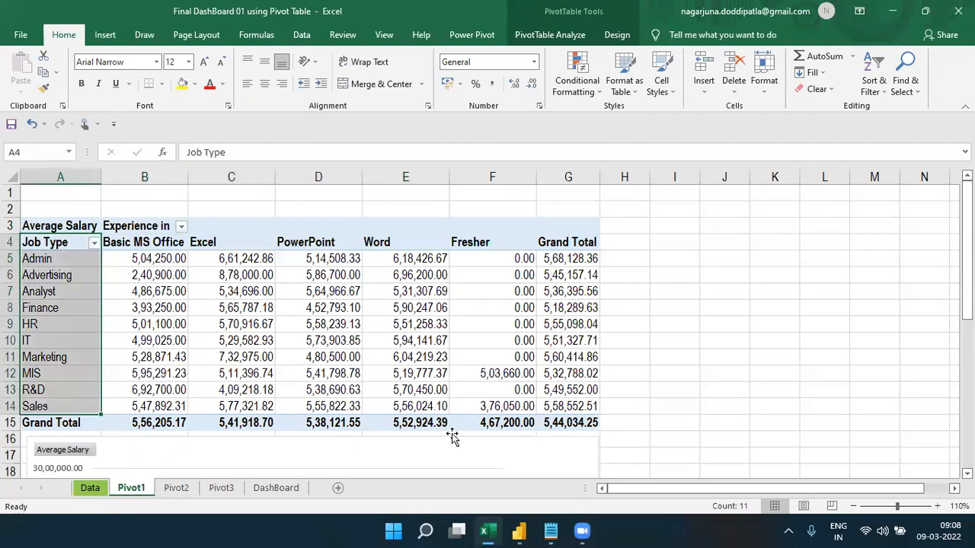
Switch to Power BI Desktop and fill the matrix with Job Type as rows, Experience in as columns and Salary as values
{"action": "left_click", "coordinate": [520, 531]}
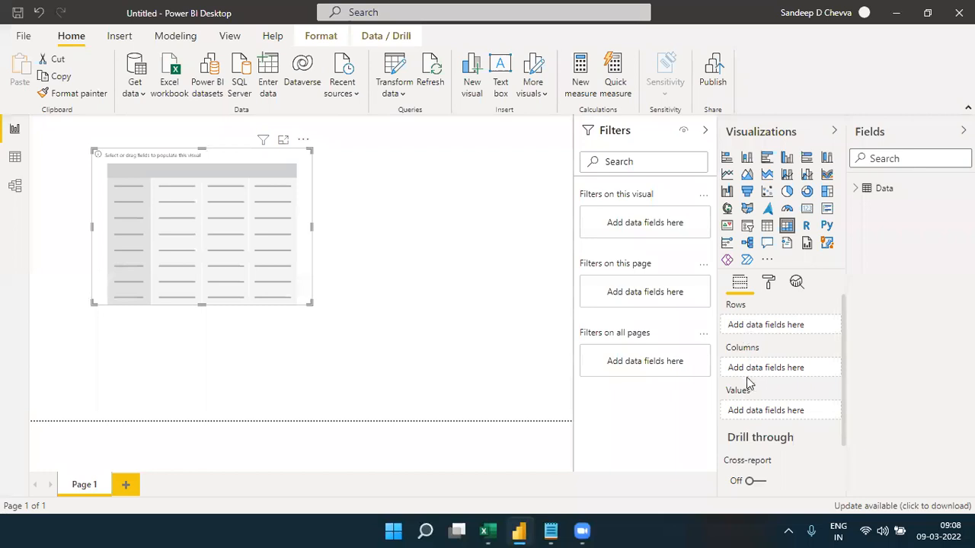
{"action": "left_click", "coordinate": [856, 191]}
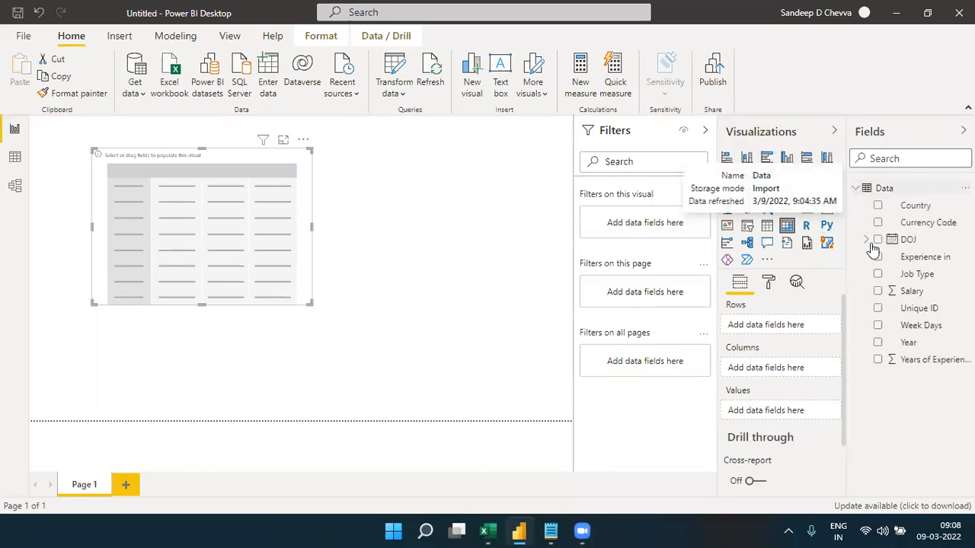
{"action": "left_click_drag", "start_coordinate": [912, 277], "coordinate": [794, 328]}
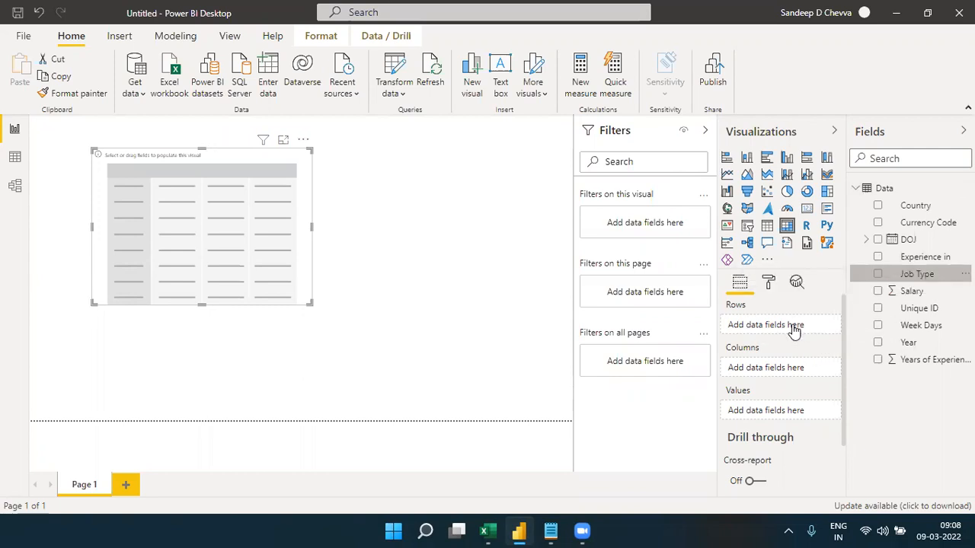
{"action": "left_click_drag", "start_coordinate": [912, 273], "coordinate": [803, 388]}
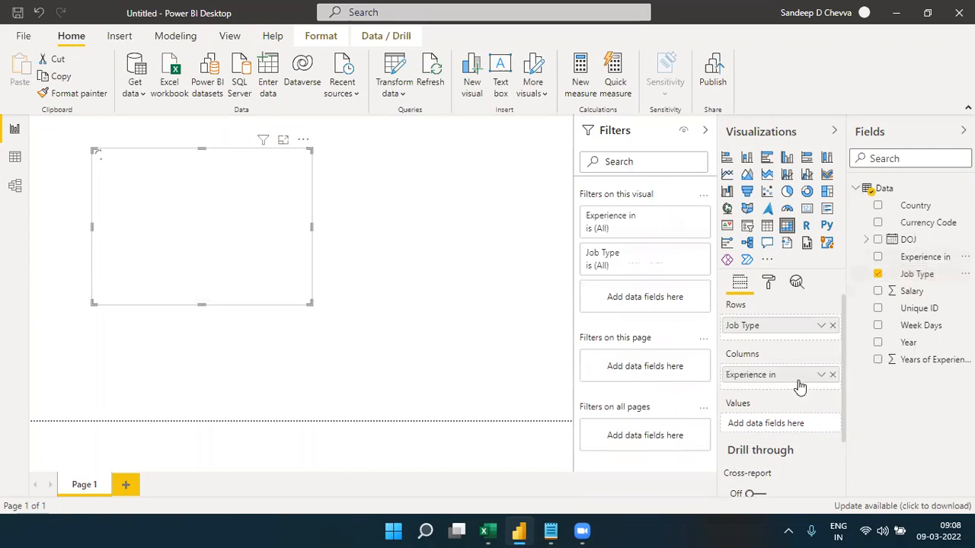
{"action": "left_click_drag", "start_coordinate": [901, 298], "coordinate": [790, 433]}
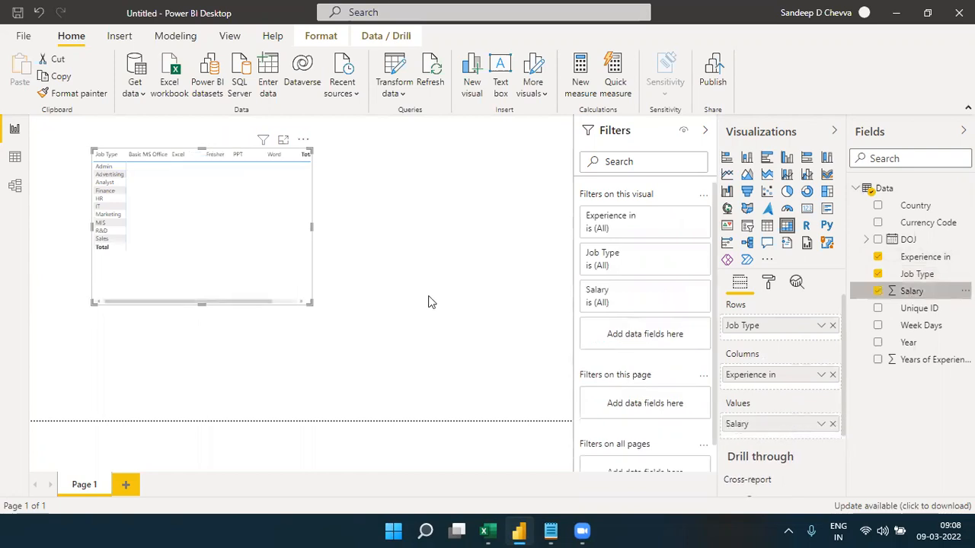
Expand the matrix in focus mode, compare its value field with Pivot1 in Excel, and summarize Salary by Average
{"action": "left_click", "coordinate": [283, 140]}
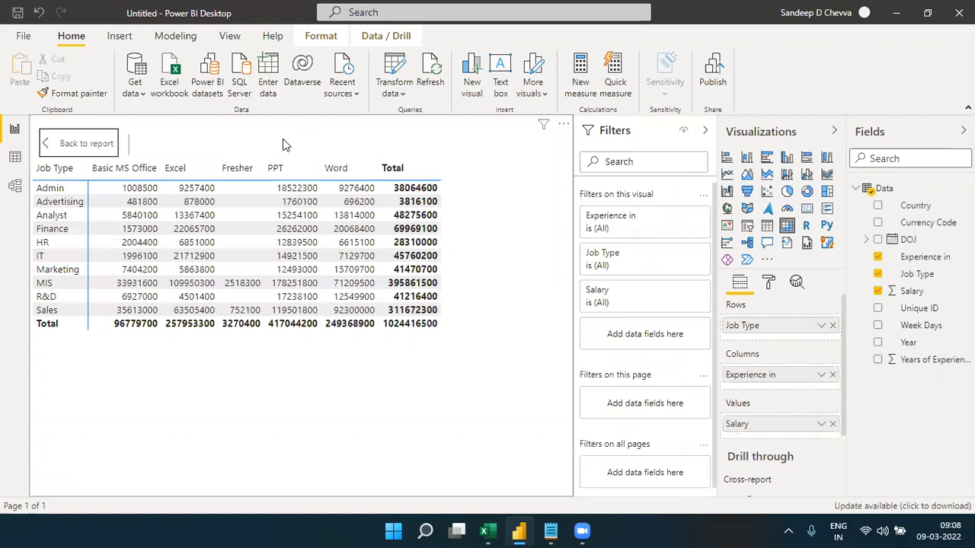
{"action": "left_click", "coordinate": [488, 531]}
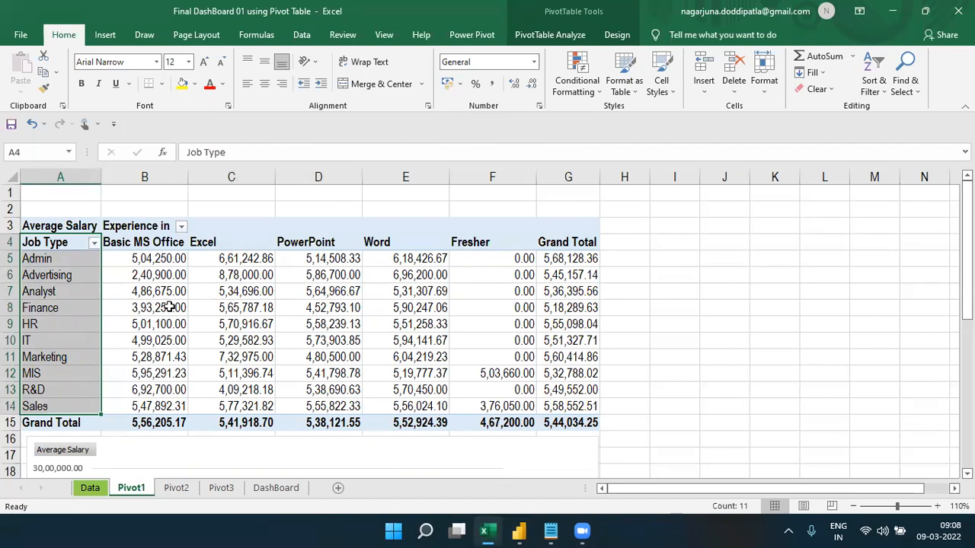
{"action": "left_click", "coordinate": [88, 230]}
{"action": "left_click", "coordinate": [487, 531]}
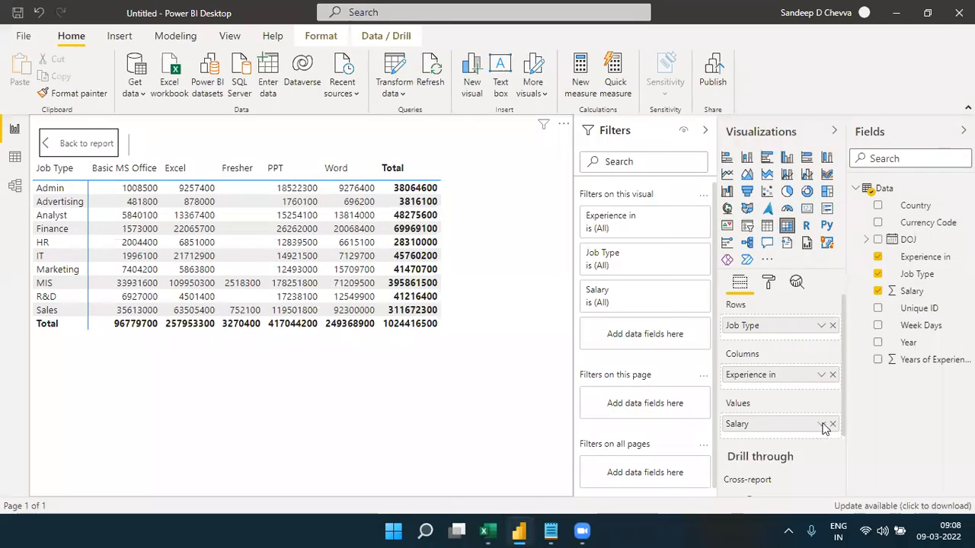
{"action": "left_click", "coordinate": [823, 426]}
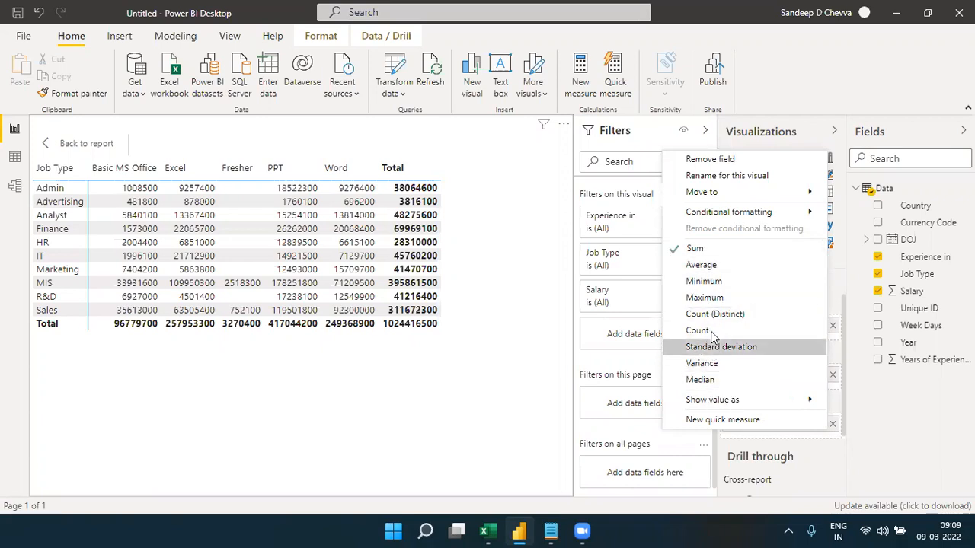
{"action": "left_click", "coordinate": [701, 267]}
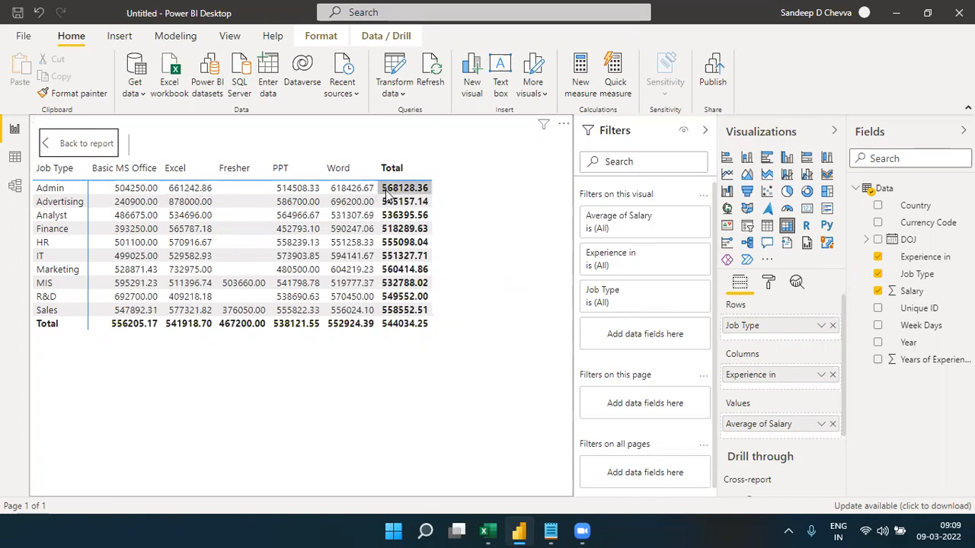
Return from focus mode to the report page, and widen and reposition the matrix so that all its columns fit
{"action": "left_click", "coordinate": [76, 145]}
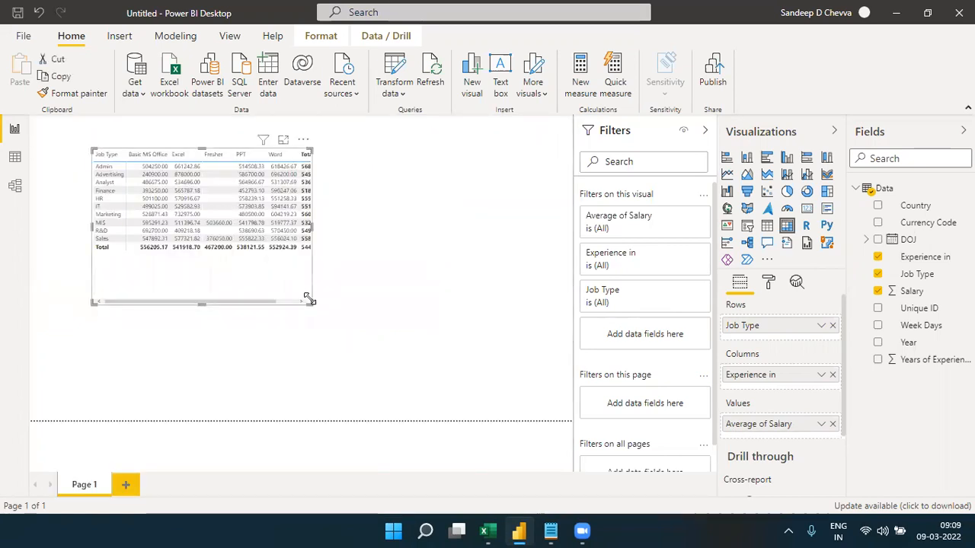
{"action": "left_click_drag", "start_coordinate": [308, 299], "coordinate": [384, 279]}
{"action": "left_click_drag", "start_coordinate": [344, 208], "coordinate": [548, 275]}
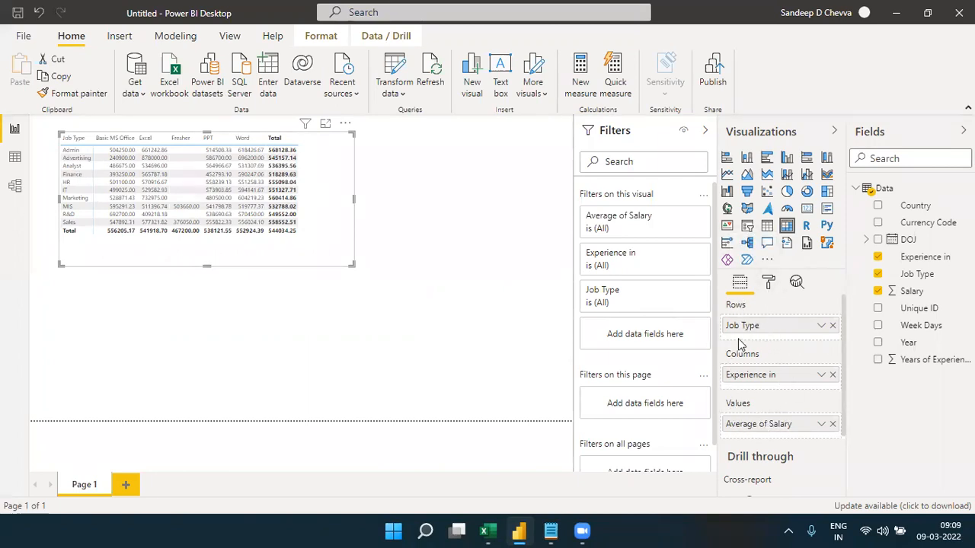
Set the text size of the matrix values to 13 pt in the visual's formatting options
{"action": "left_click", "coordinate": [768, 285]}
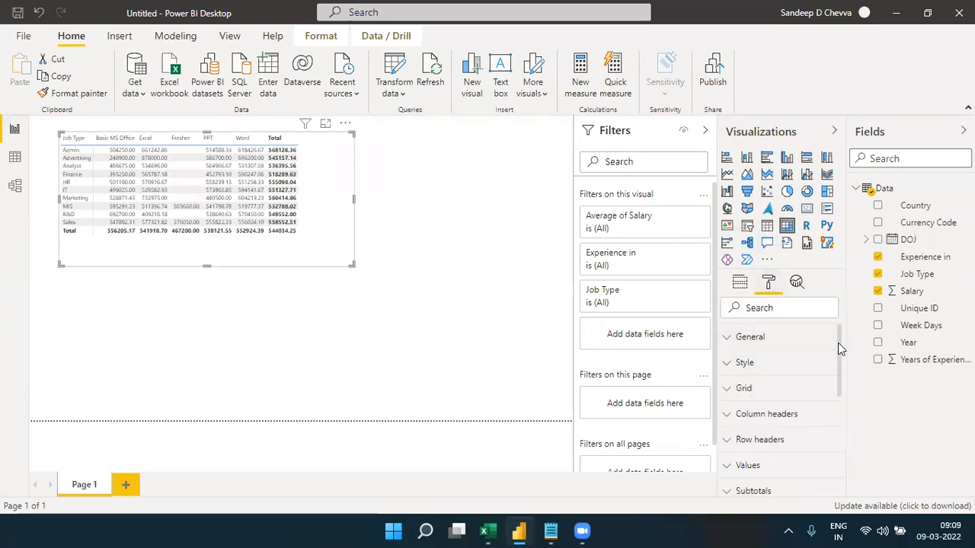
{"action": "left_click_drag", "start_coordinate": [838, 342], "coordinate": [841, 387]}
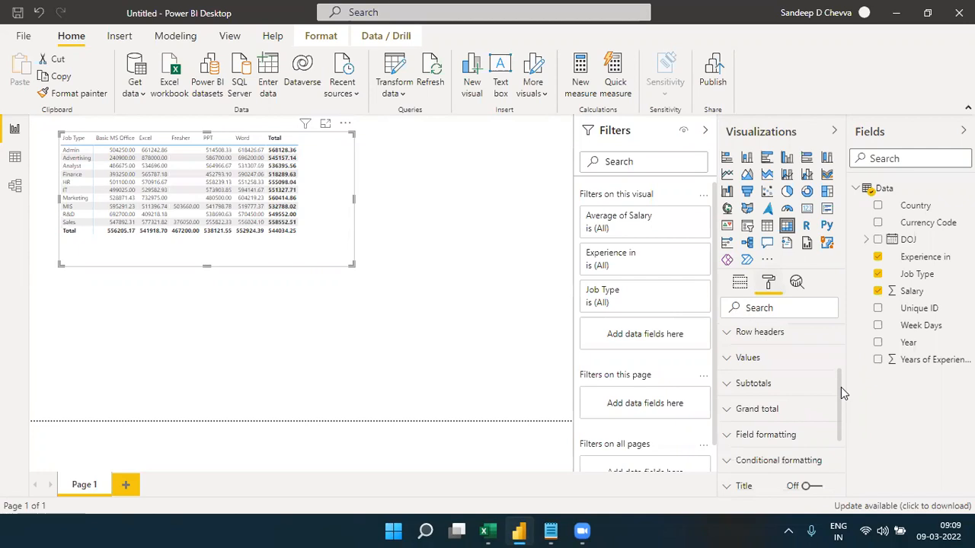
{"action": "left_click", "coordinate": [797, 367]}
{"action": "left_click_drag", "start_coordinate": [840, 361], "coordinate": [846, 416]}
{"action": "scroll", "coordinate": [845, 416], "scroll_direction": "down", "scroll_amount": 5}
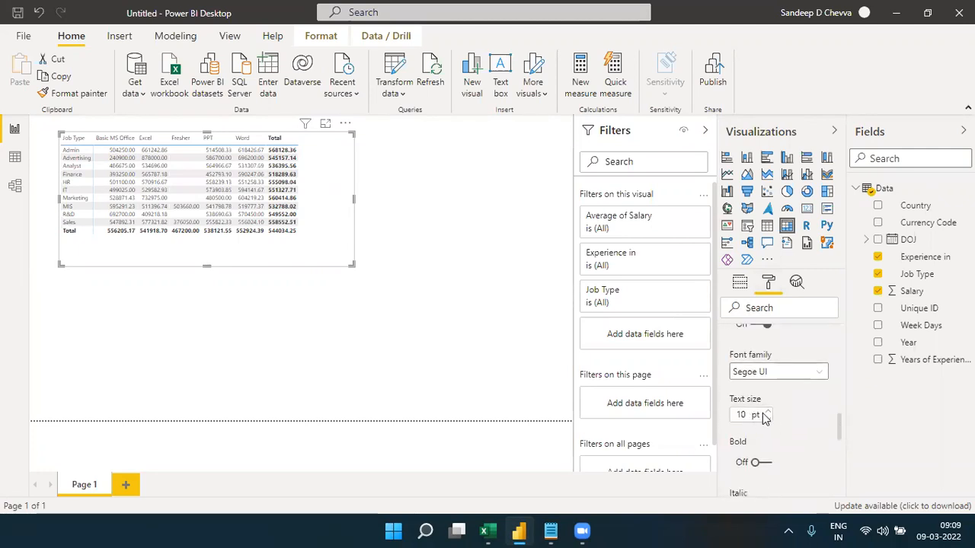
{"action": "left_click", "coordinate": [768, 411]}
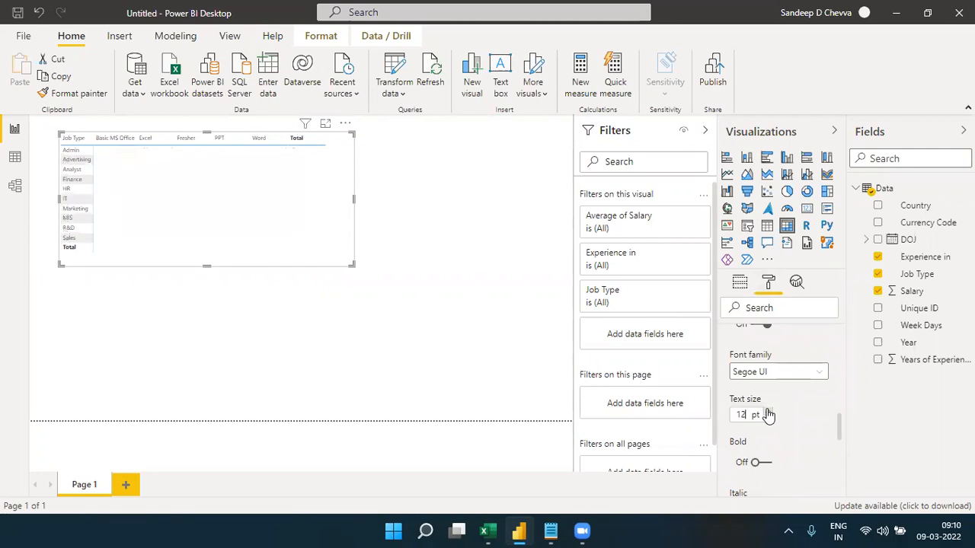
{"action": "left_click", "coordinate": [768, 412]}
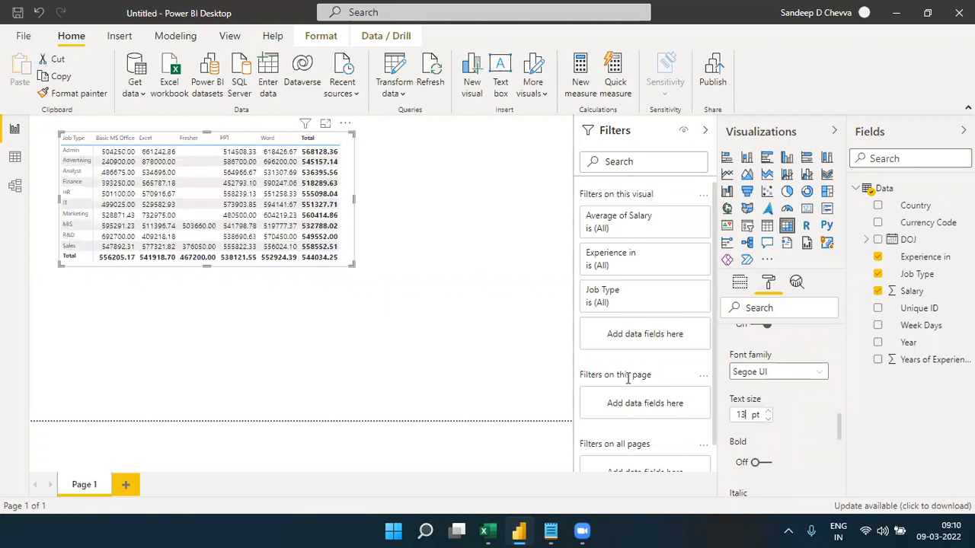
{"action": "left_click_drag", "start_coordinate": [838, 423], "coordinate": [840, 344]}
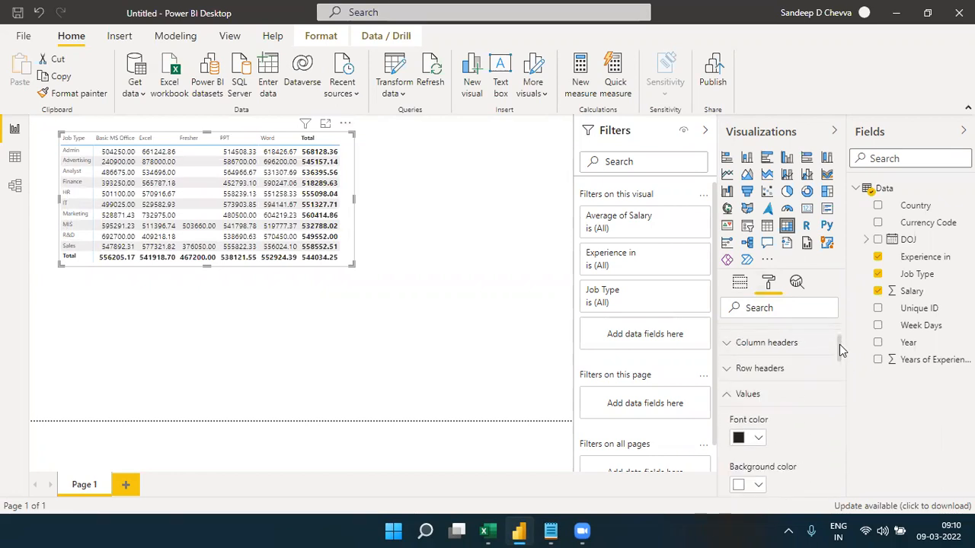
Set the text size of the matrix row headers to 12 pt
{"action": "left_click", "coordinate": [743, 396]}
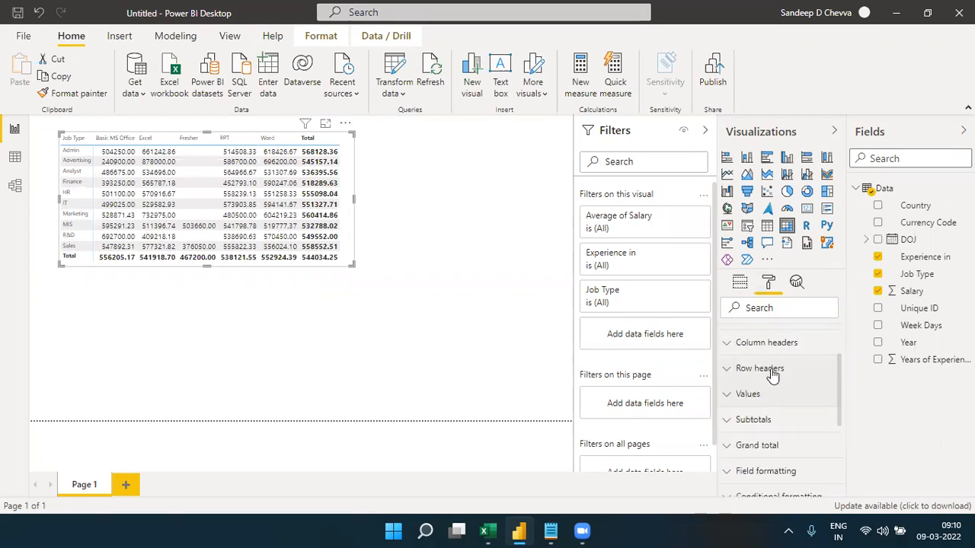
{"action": "left_click", "coordinate": [764, 370]}
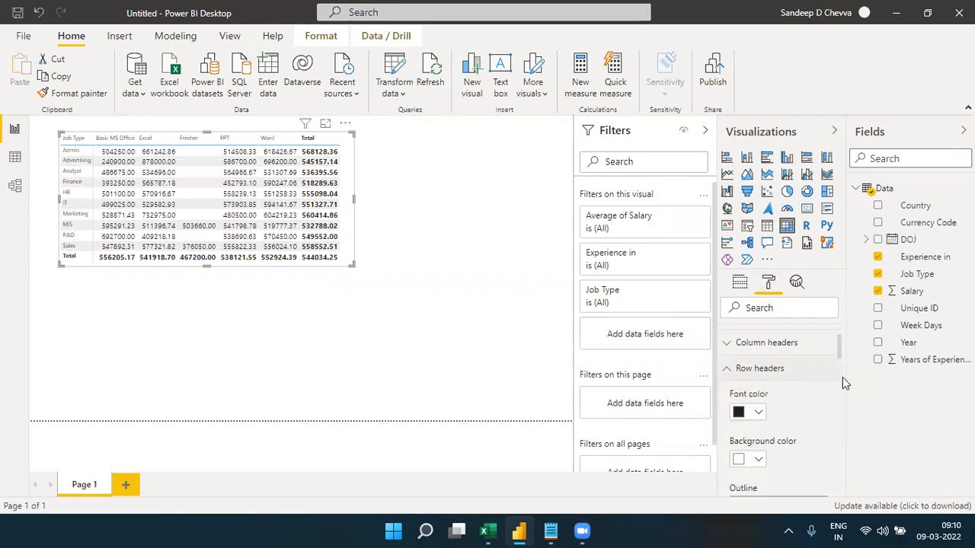
{"action": "scroll", "coordinate": [840, 387], "scroll_direction": "down", "scroll_amount": 6}
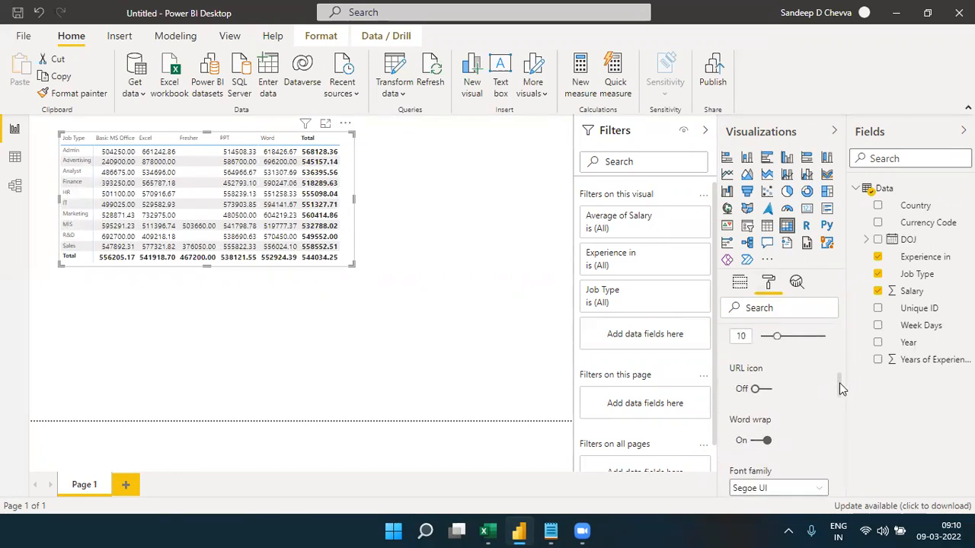
{"action": "scroll", "coordinate": [843, 407], "scroll_direction": "up", "scroll_amount": 1}
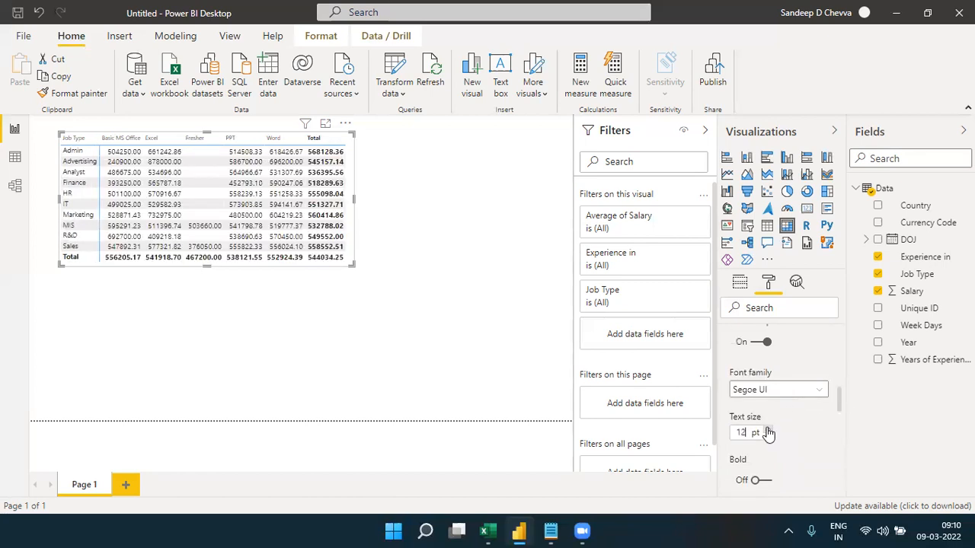
{"action": "scroll", "coordinate": [841, 342], "scroll_direction": "up", "scroll_amount": 3}
{"action": "scroll", "coordinate": [841, 342], "scroll_direction": "up", "scroll_amount": 2}
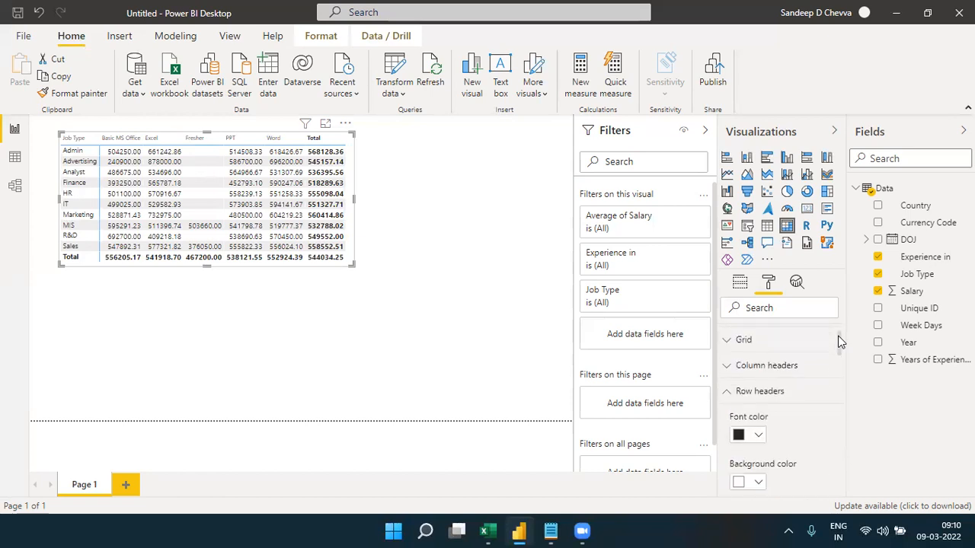
{"action": "left_click", "coordinate": [760, 390]}
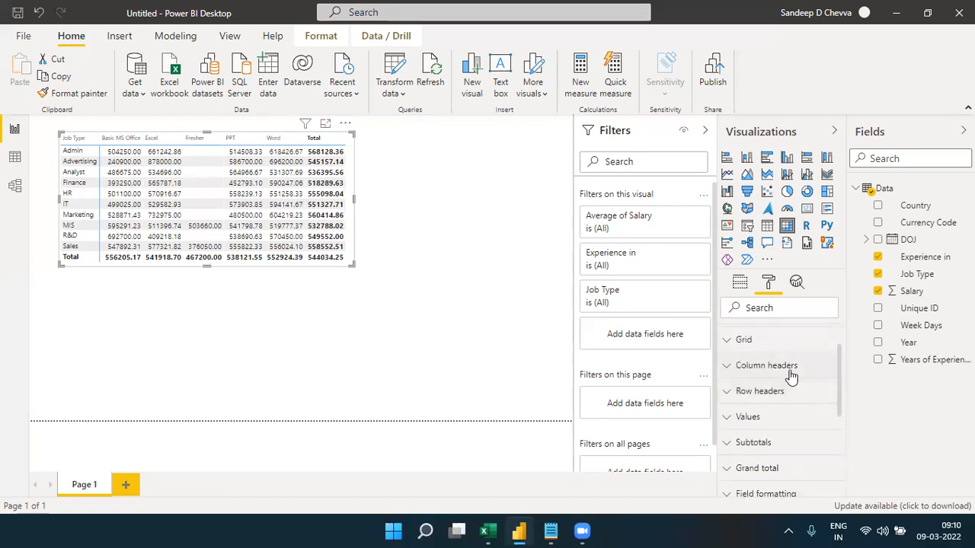
Set the text size of the matrix column headers to 12 pt and enlarge the matrix to leave room around its contents
{"action": "left_click", "coordinate": [792, 370]}
{"action": "scroll", "coordinate": [842, 412], "scroll_direction": "down", "scroll_amount": 4}
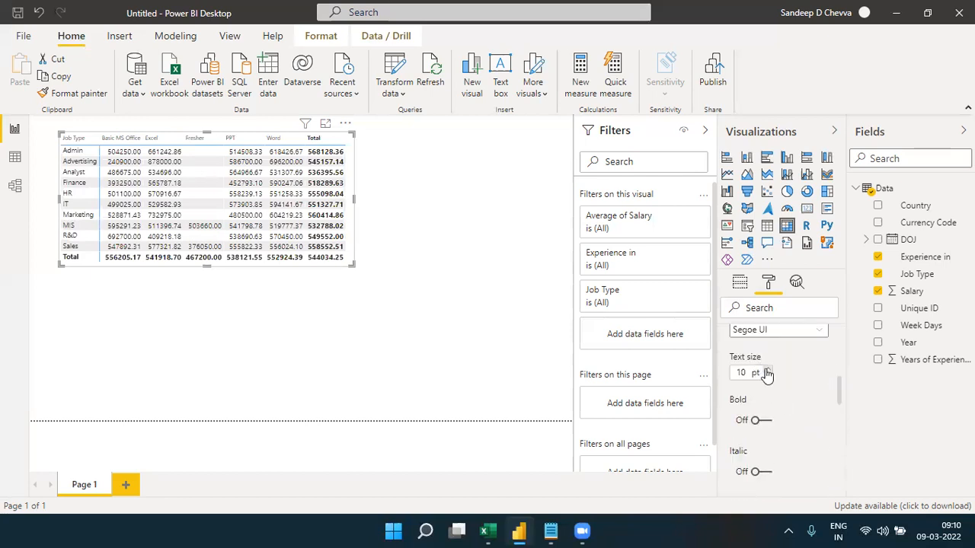
{"action": "left_click", "coordinate": [768, 369]}
{"action": "left_click", "coordinate": [768, 369]}
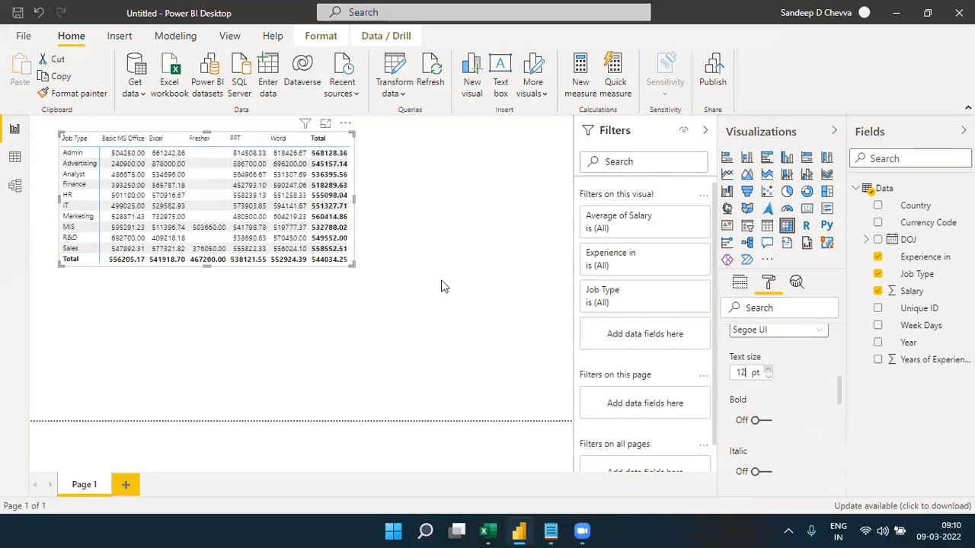
{"action": "left_click_drag", "start_coordinate": [353, 262], "coordinate": [385, 276]}
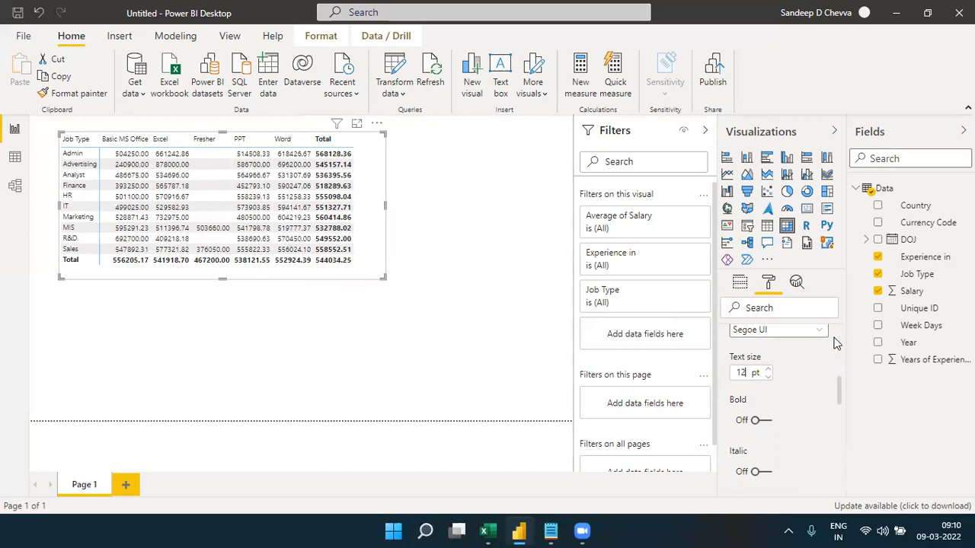
{"action": "scroll", "coordinate": [838, 343], "scroll_direction": "down", "scroll_amount": 3}
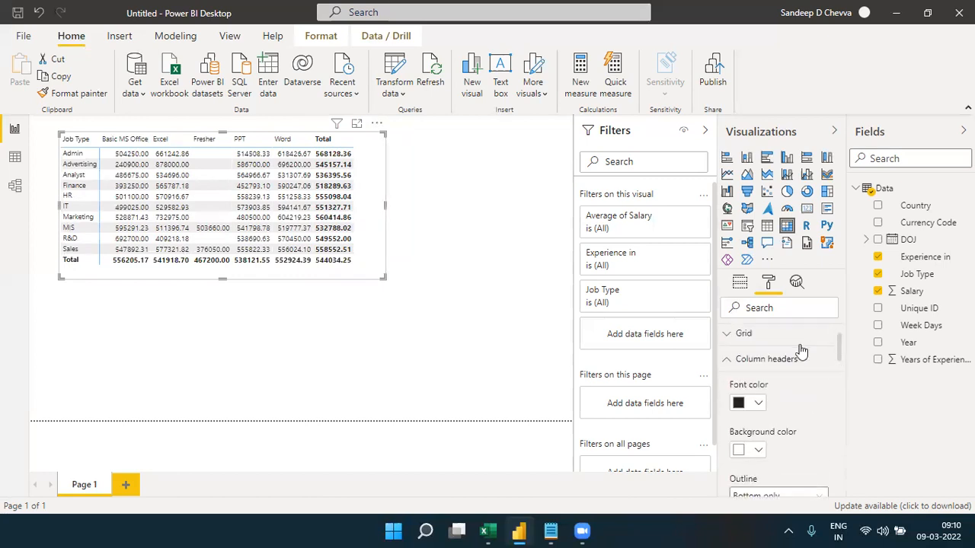
{"action": "left_click", "coordinate": [784, 363]}
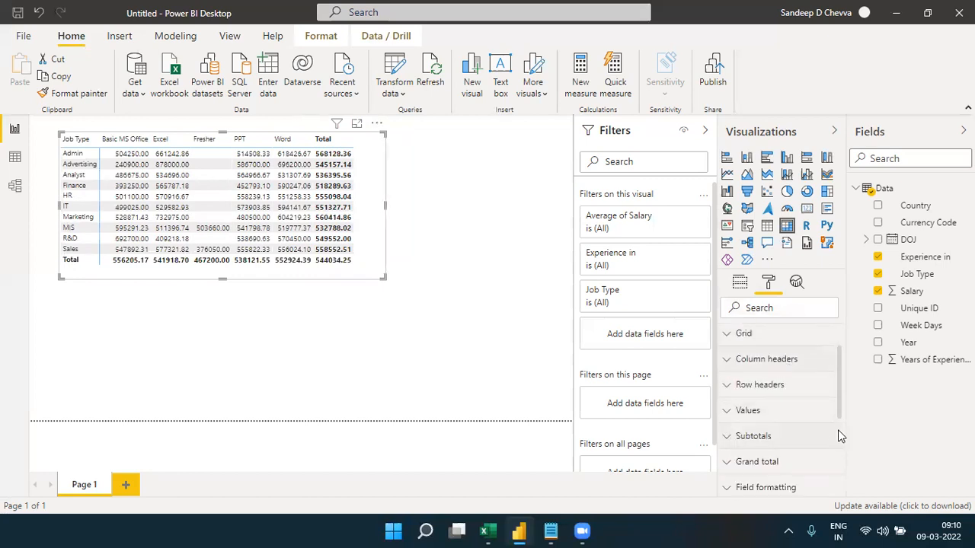
Turn on the border and the shadow for the matrix visual
{"action": "scroll", "coordinate": [838, 430], "scroll_direction": "down", "scroll_amount": 3}
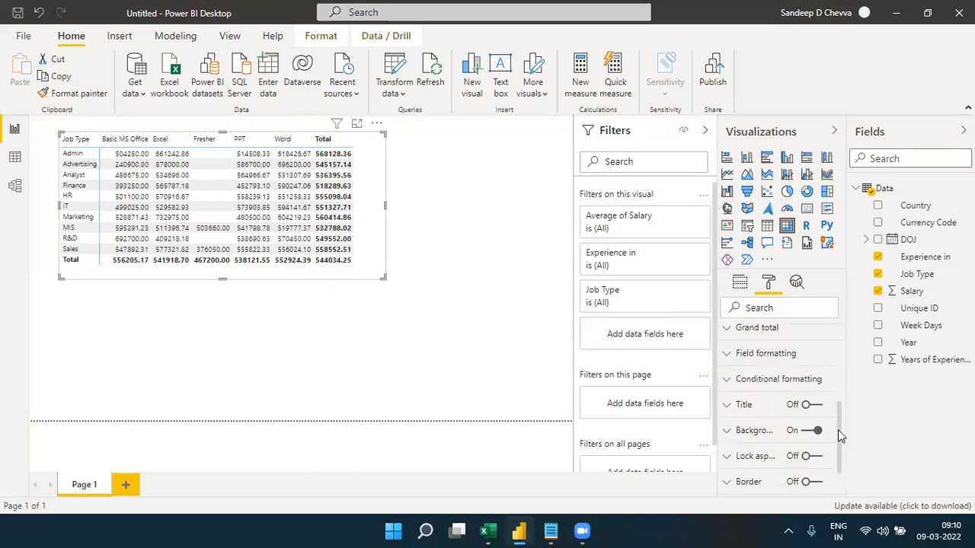
{"action": "left_click", "coordinate": [826, 483]}
{"action": "scroll", "coordinate": [826, 473], "scroll_direction": "down", "scroll_amount": 2}
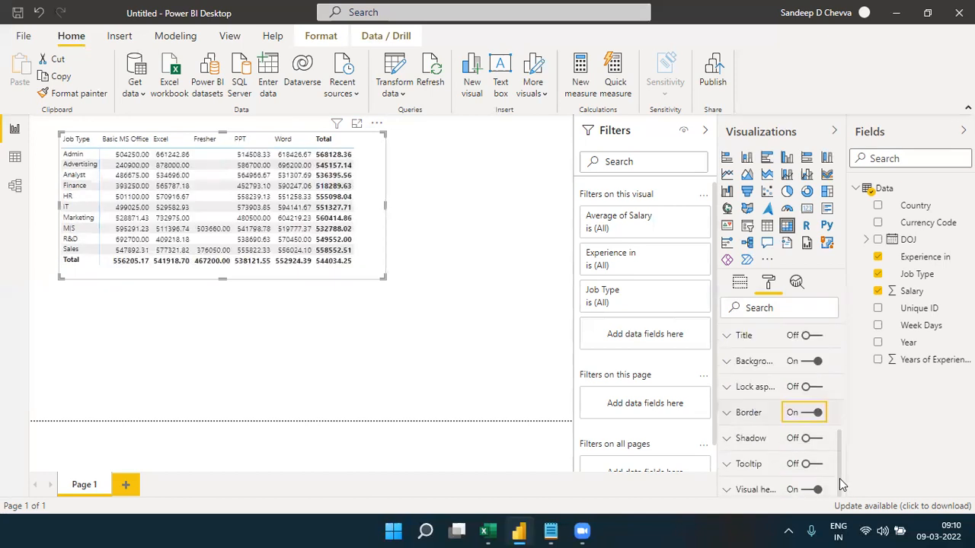
{"action": "left_click", "coordinate": [817, 439]}
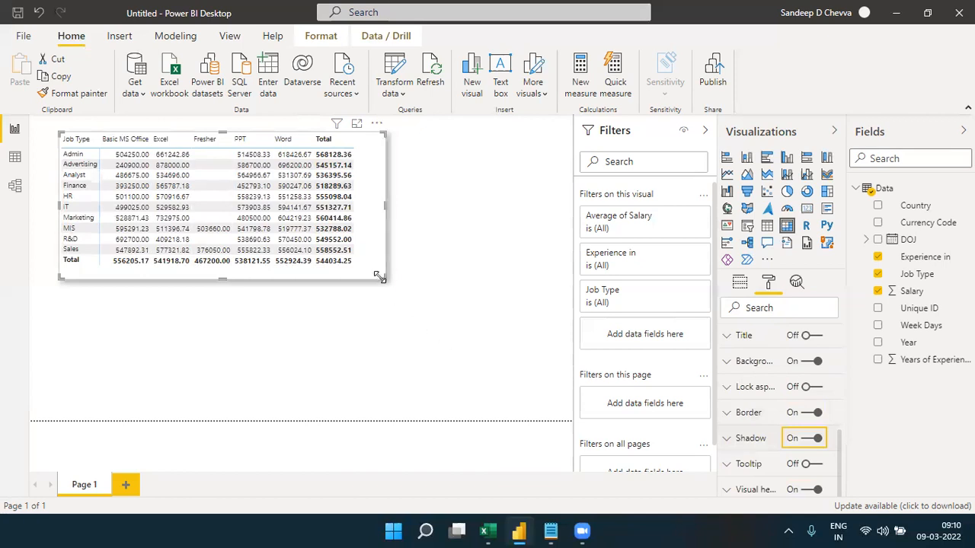
Narrow the matrix slightly, move it into the upper-left corner of the report page, and deselect it
{"action": "left_click_drag", "start_coordinate": [379, 277], "coordinate": [364, 278]}
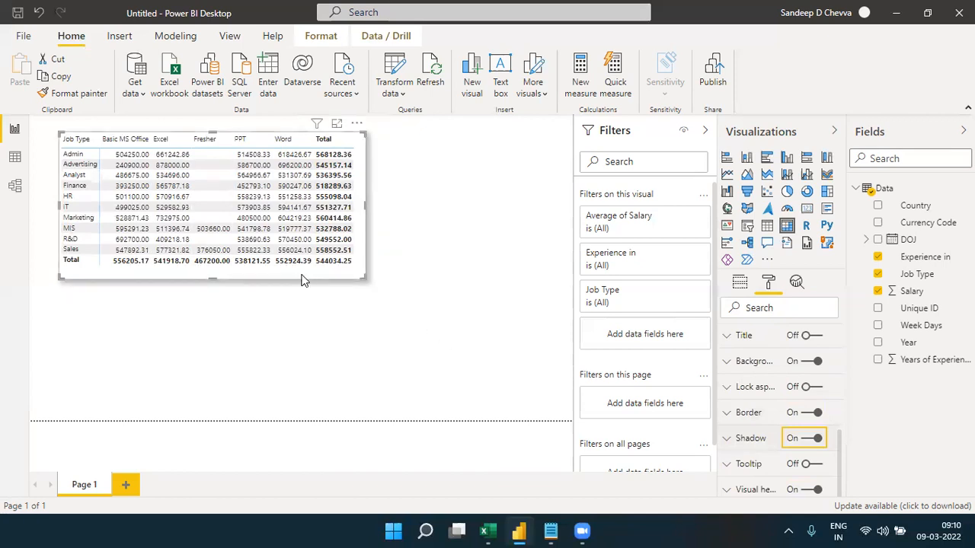
{"action": "left_click_drag", "start_coordinate": [301, 280], "coordinate": [266, 263]}
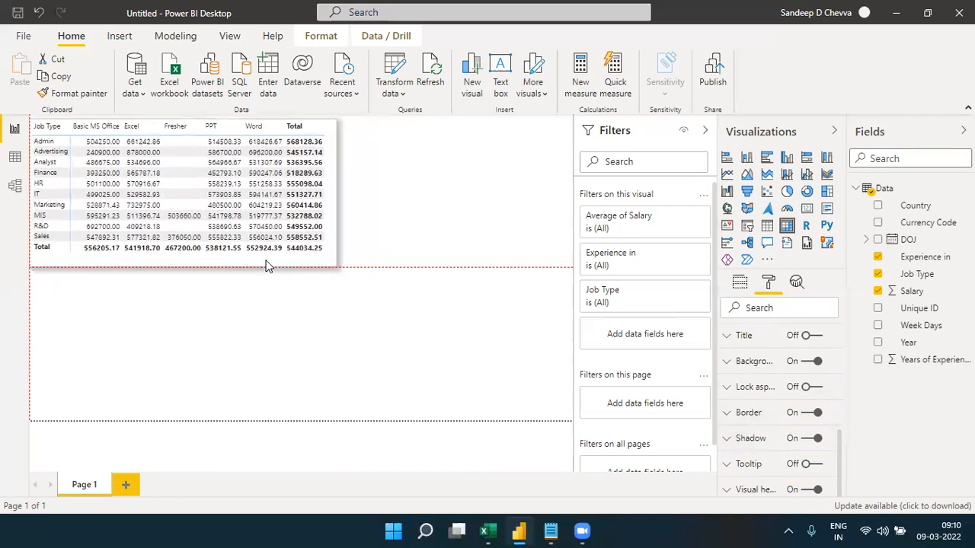
{"action": "left_click", "coordinate": [267, 318]}
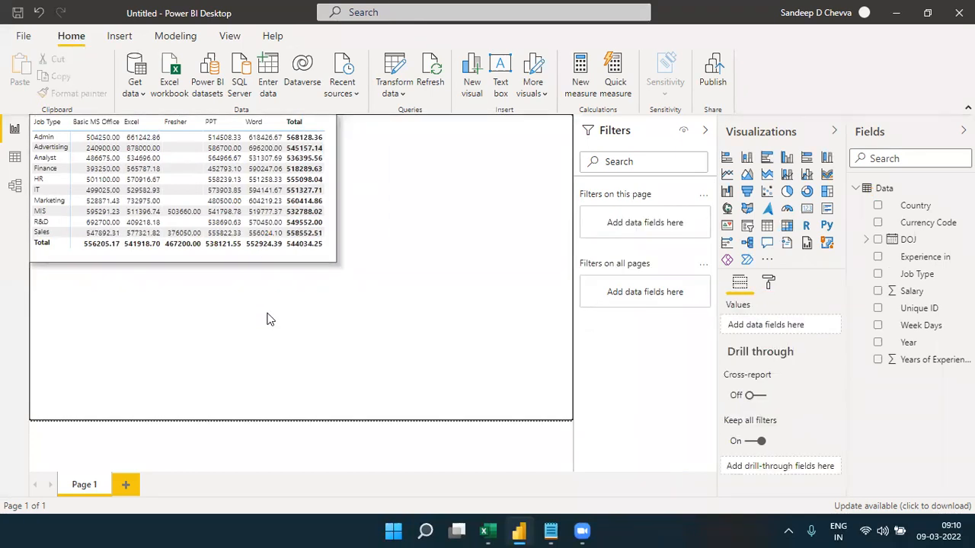